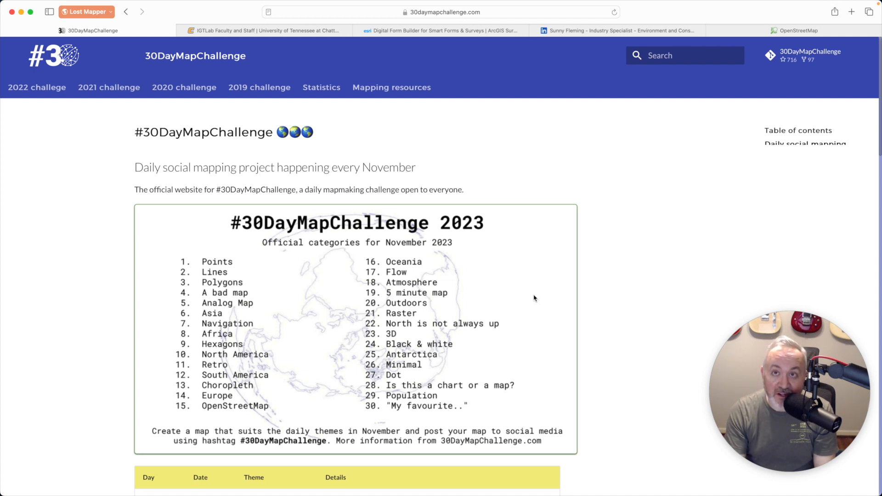
Look through the IGTLab, Survey123 and LinkedIn tabs, ending on OpenStreetMap's DeSoto State Park map
click(281, 30)
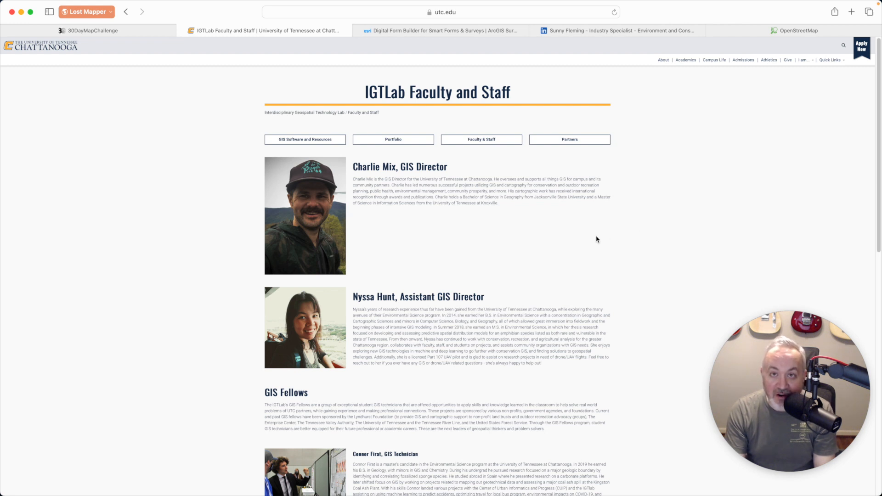
key(ctrl+Tab)
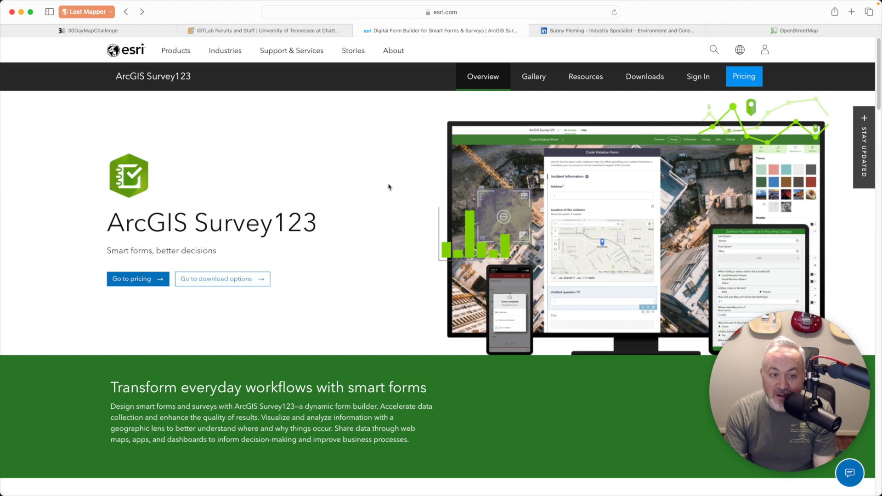
click(570, 31)
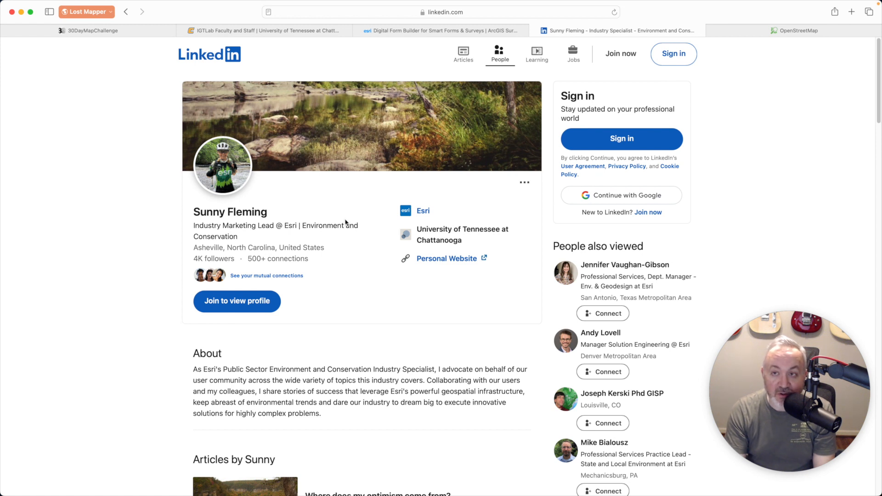
click(800, 30)
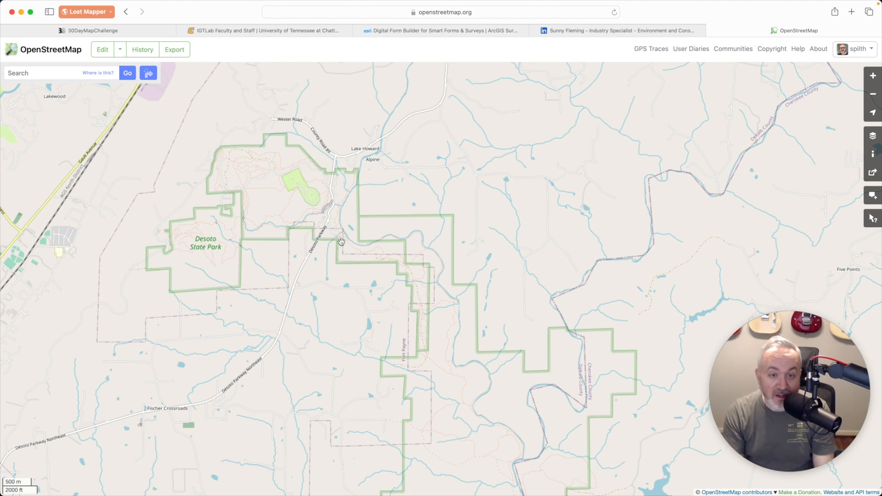
key(super+Tab)
key(super+Tab)
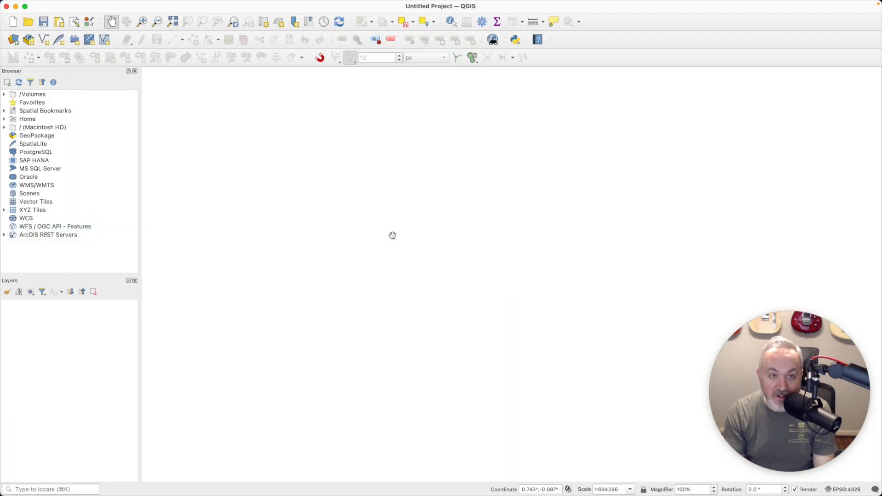
Add the OpenStreetMap XYZ tile basemap as a layer
double_click(21, 212)
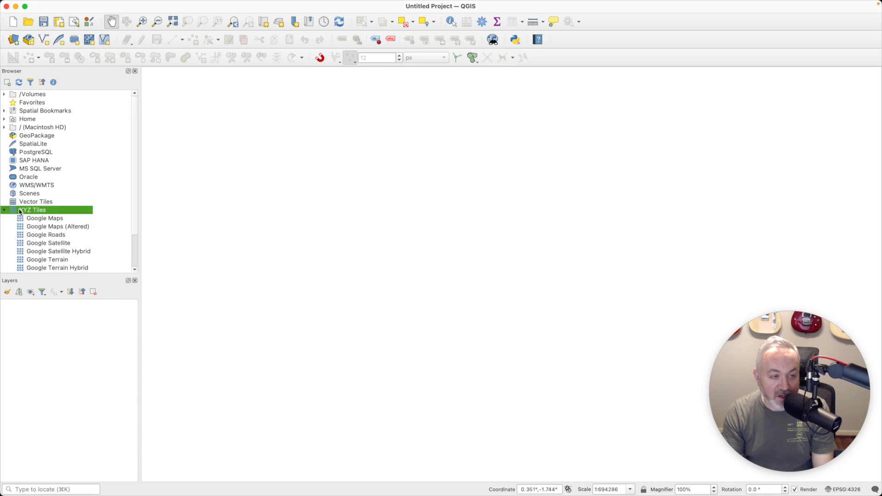
scroll(42, 214, down, 2)
double_click(46, 244)
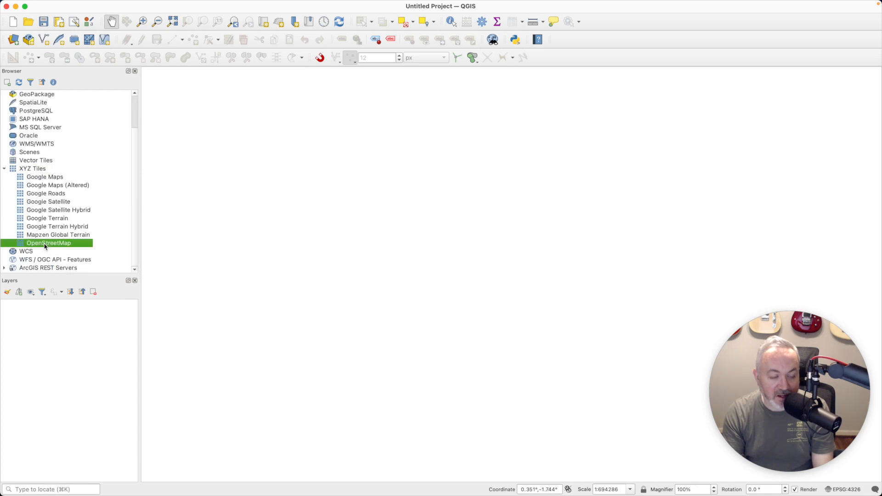
Locate 'desoto state park' with the locator and zoom to frame the park boundary
click(70, 489)
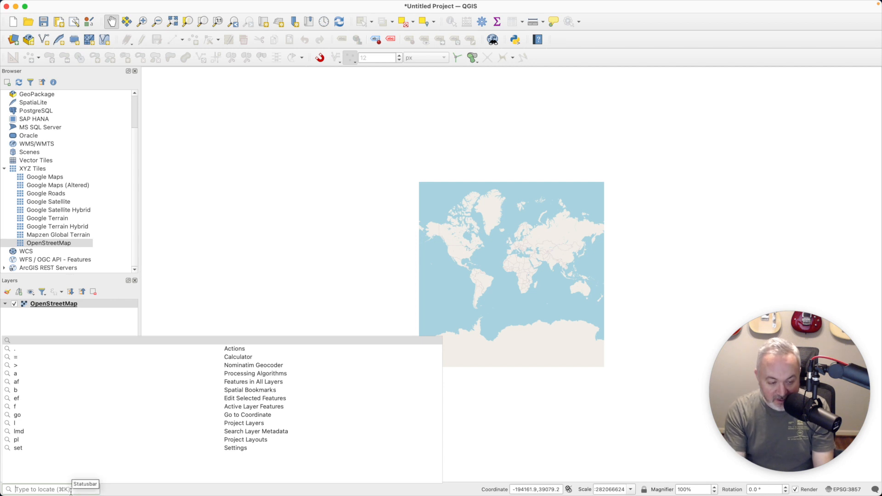
text(>)
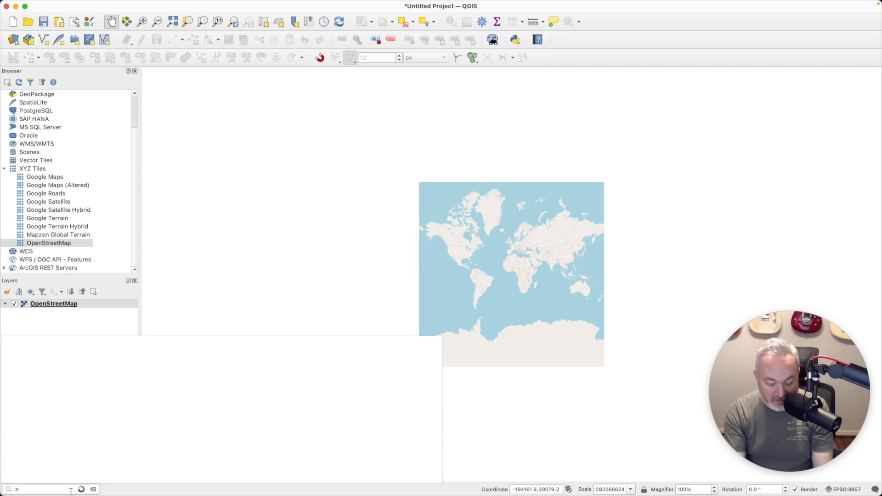
text( desoto)
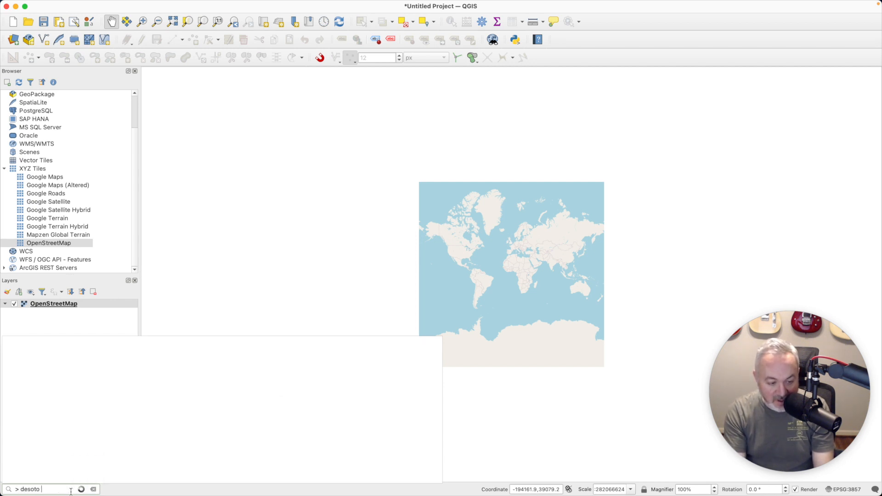
text( state park)
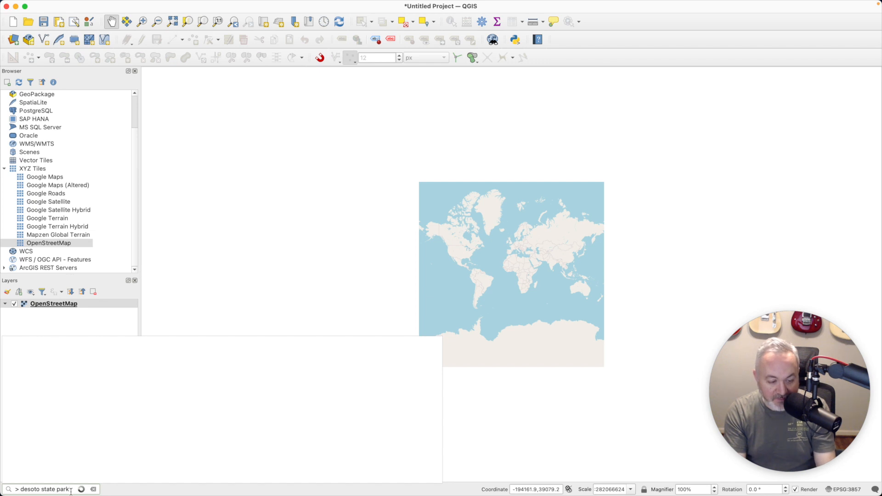
key(Return)
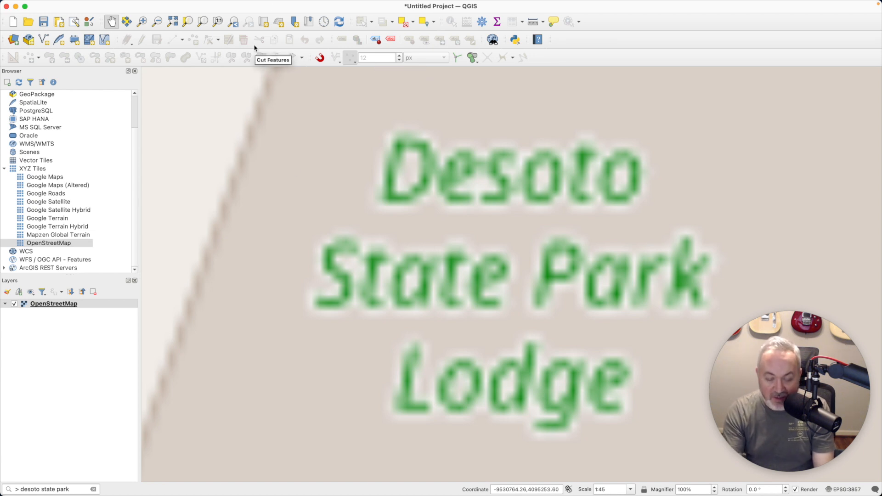
key(super+minus)
key(super+minus)
key(super+minus)
key(super+minus)
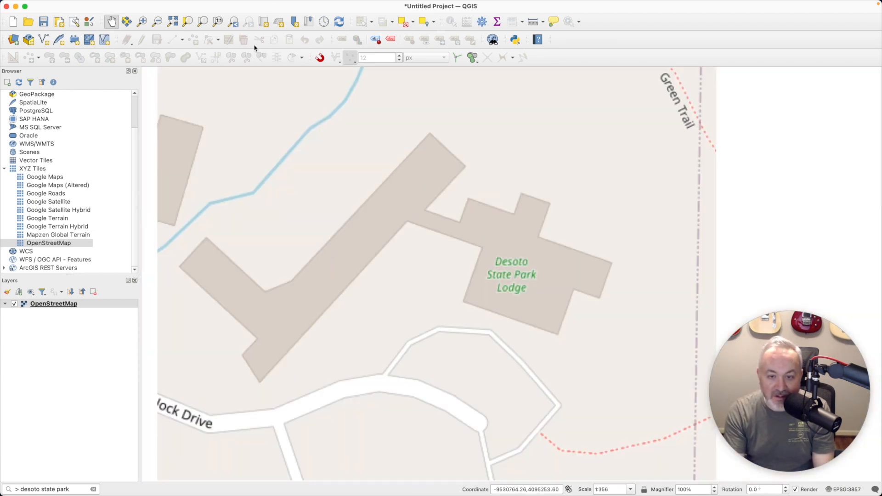
key(super+minus)
key(super+minus)
key(super+minus)
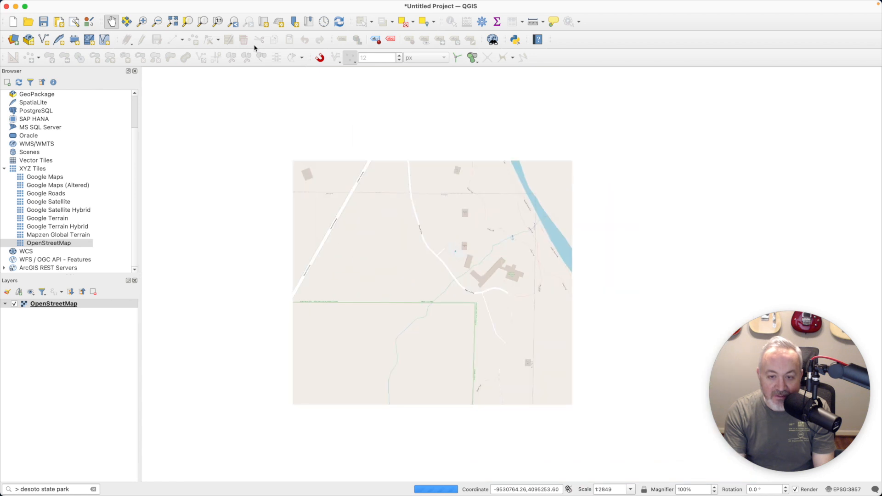
key(super+minus)
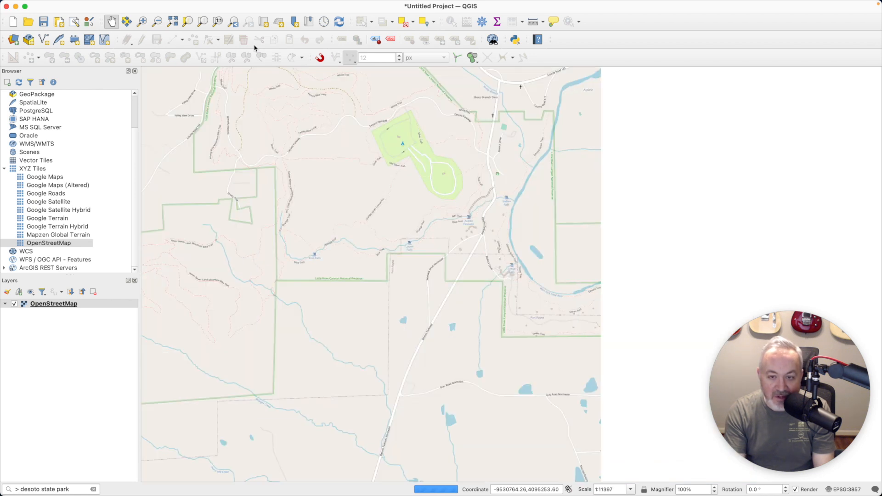
key(super+minus)
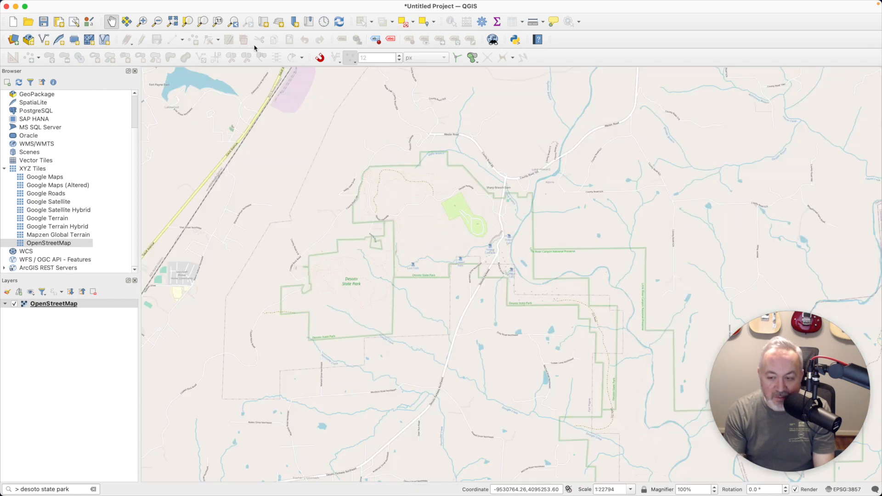
click(142, 22)
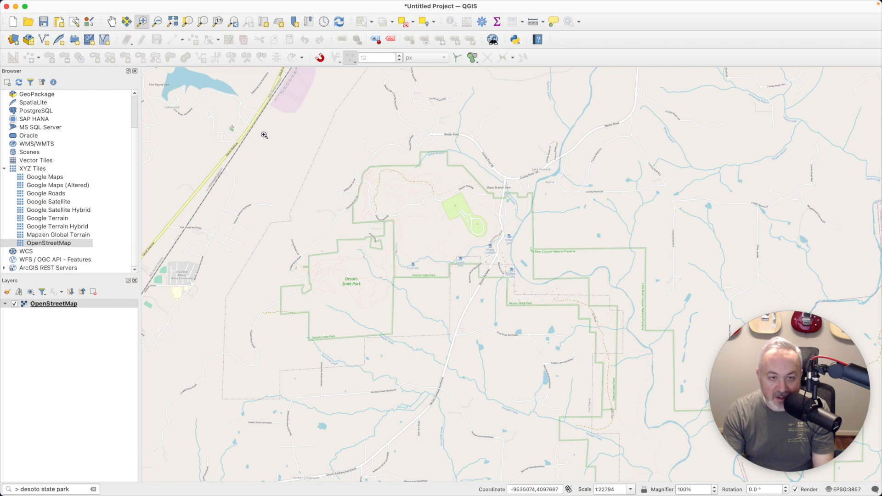
drag(258, 135, 645, 455)
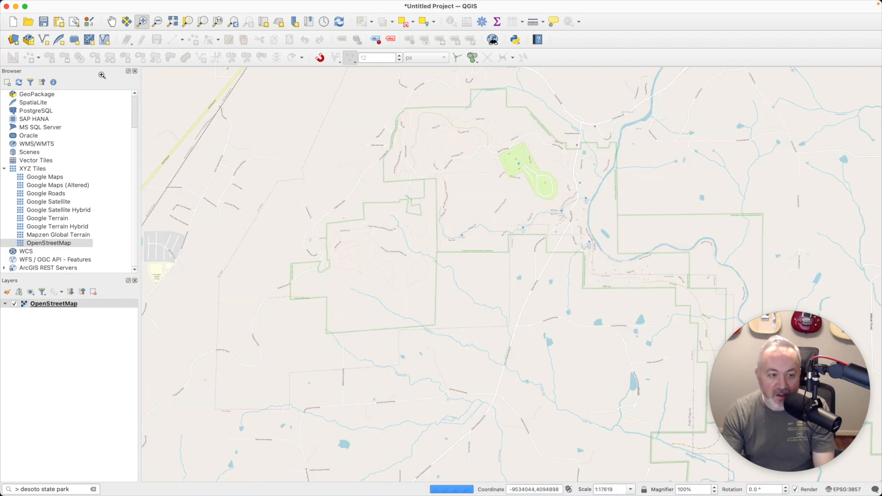
Save the current park view as a spatial bookmark named 'DeSoto State Park'
key(super+b)
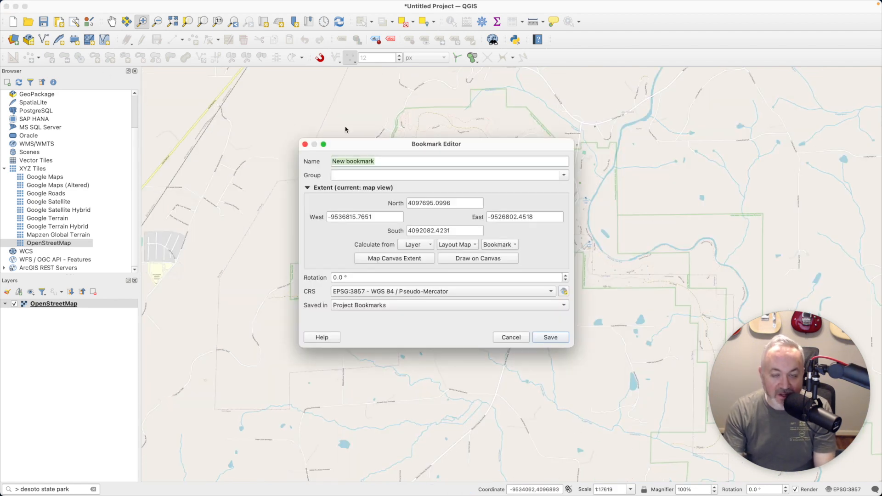
text(De)
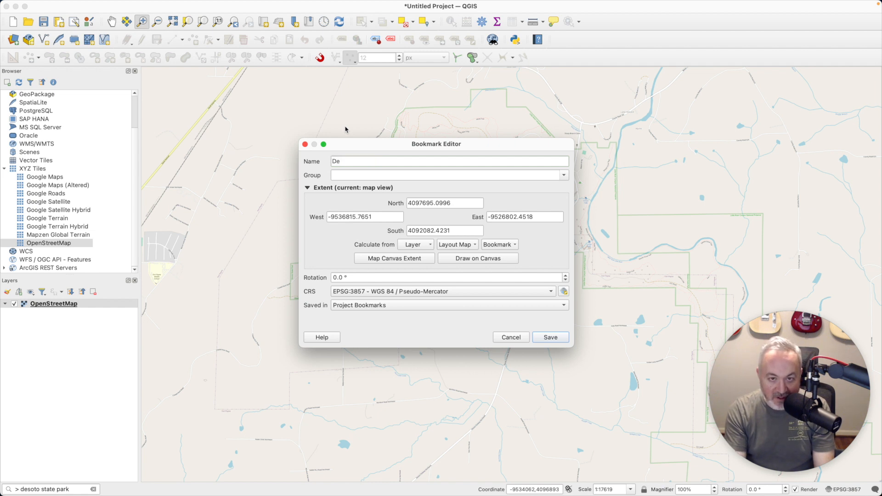
text(Soto State Park)
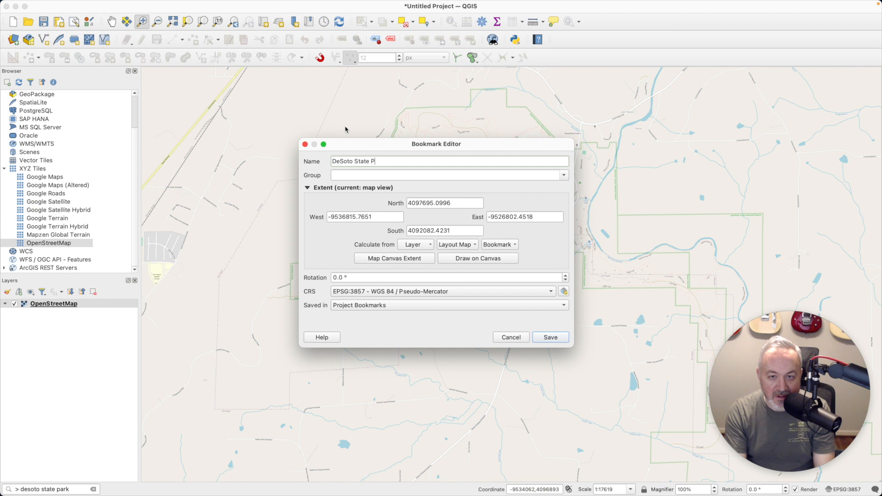
click(564, 339)
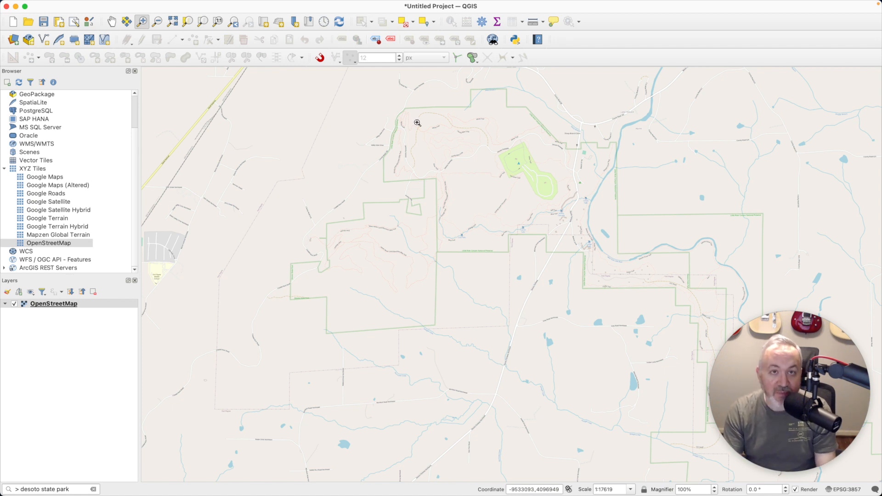
mouse_move(370, 4)
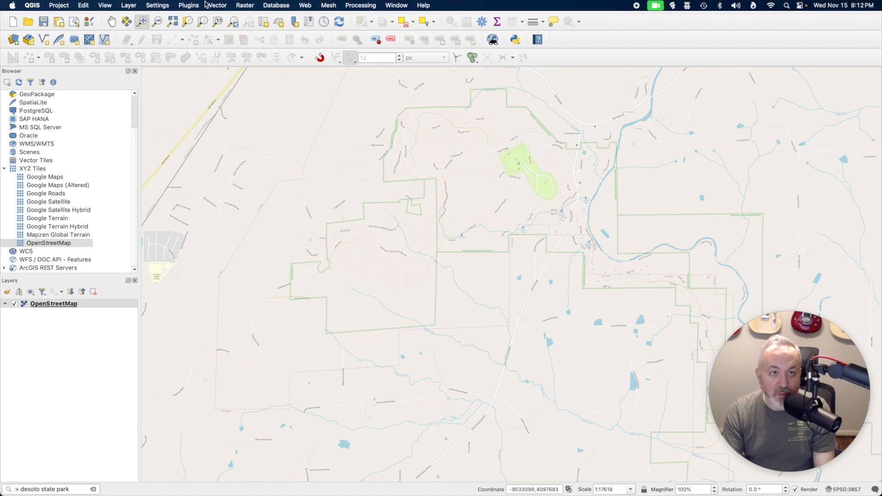
Search 'quickosm' among not-installed plugins in the Plugin Manager and install QuickOSM
click(189, 5)
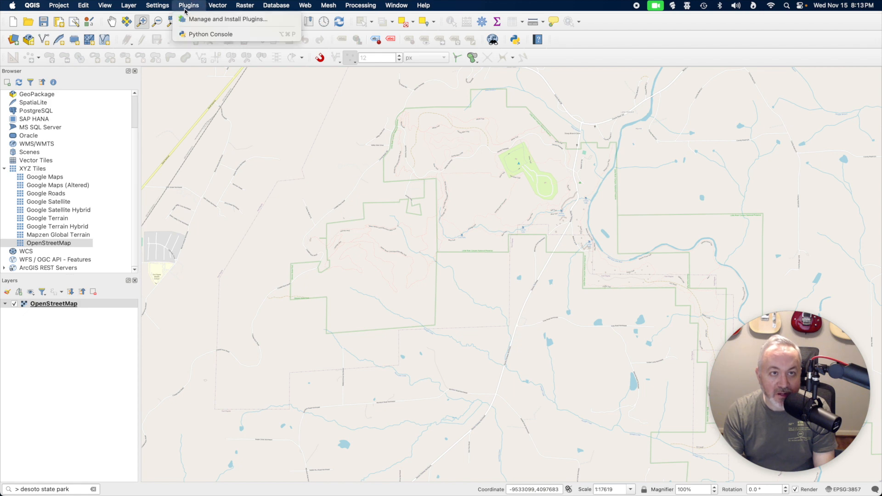
click(197, 19)
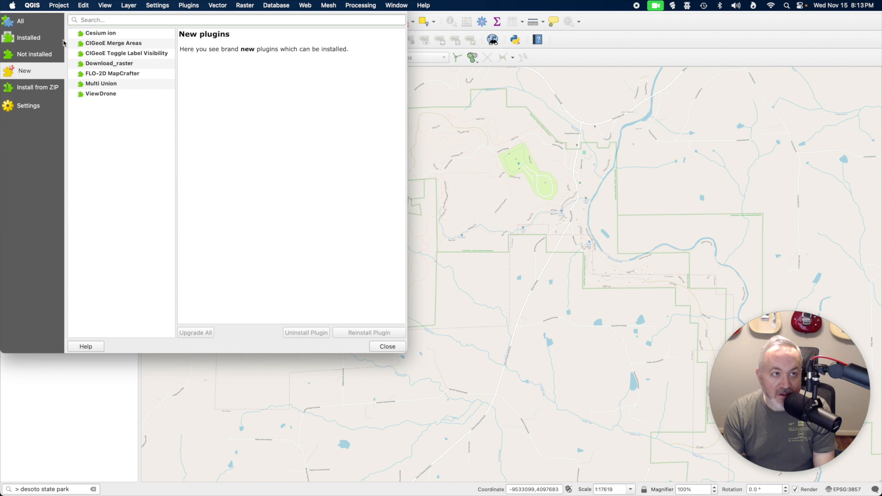
drag(76, 15, 340, 89)
click(289, 130)
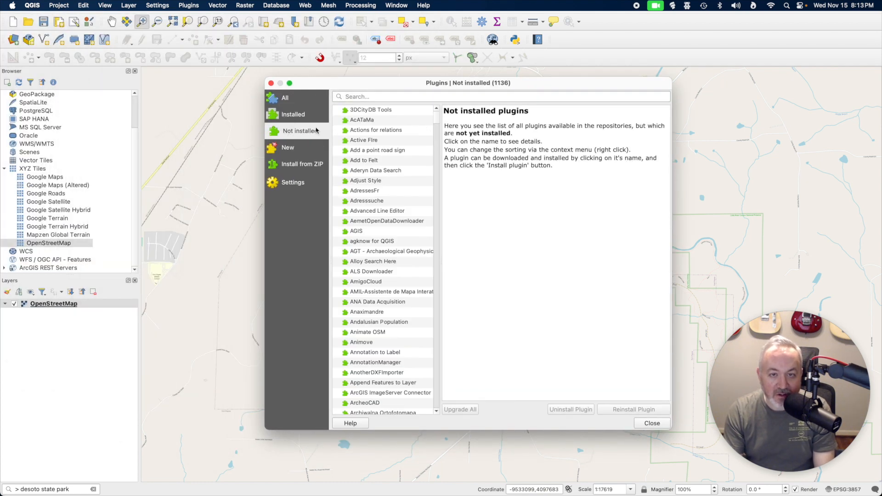
click(367, 97)
text(quickosm)
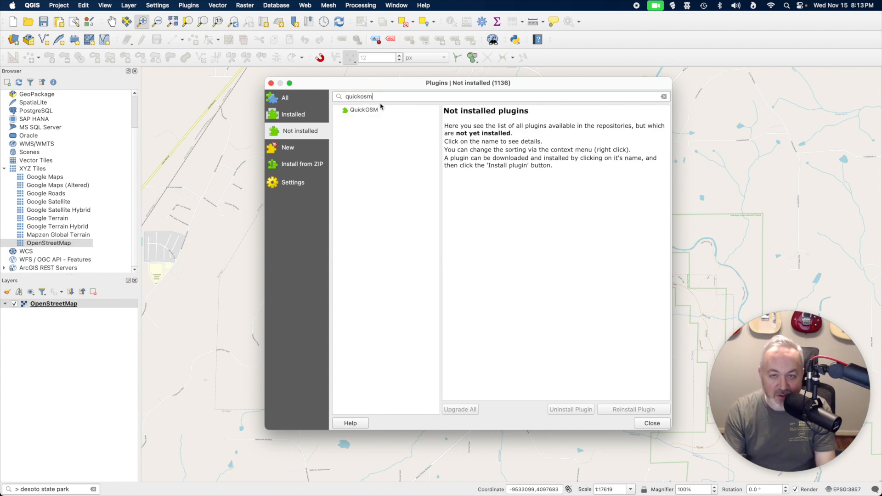
click(362, 109)
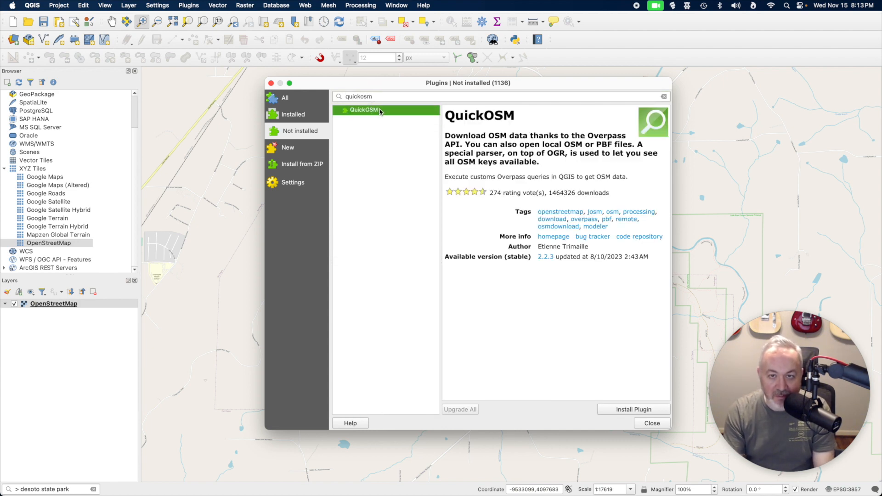
click(632, 409)
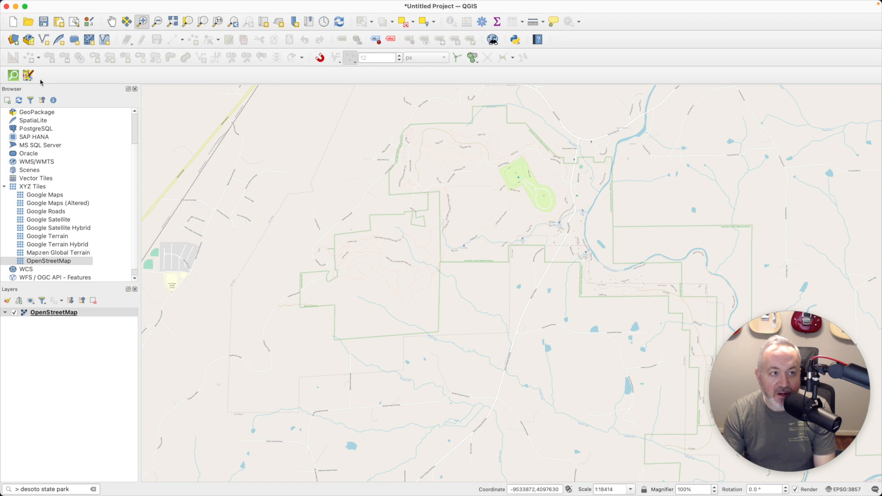
Dock the QuickOSM toolbar, launch Vector > QuickOSM > QuickOSM, and accept the copyright notice
drag(3, 75, 563, 40)
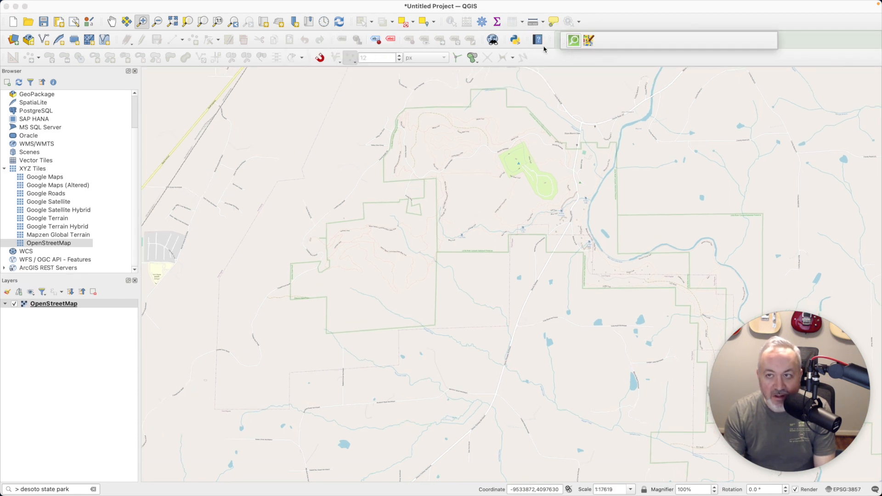
click(225, 6)
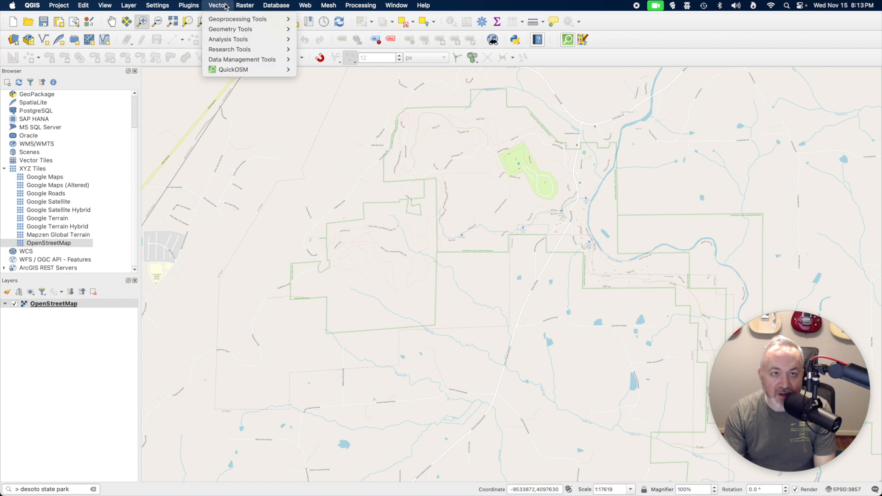
mouse_move(233, 70)
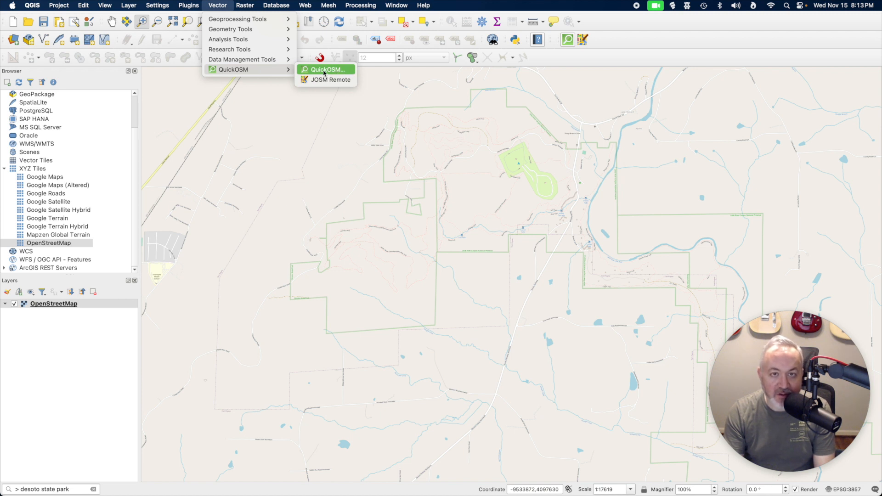
click(569, 45)
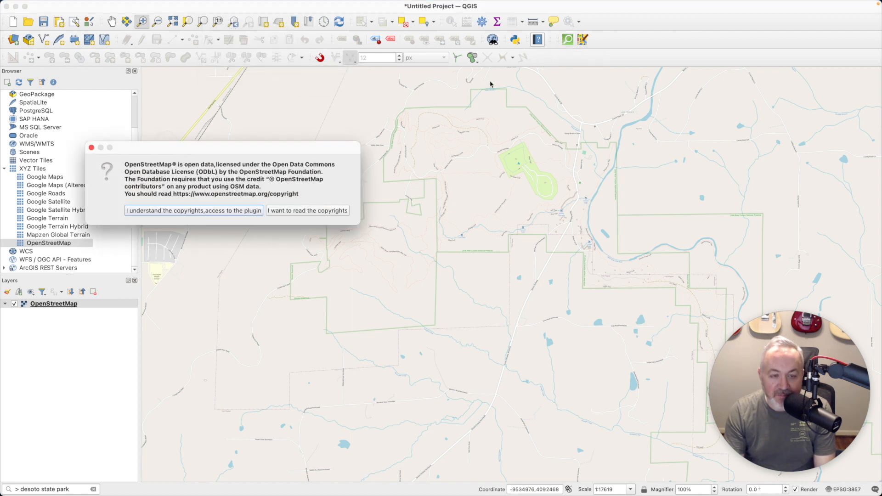
drag(231, 148, 462, 142)
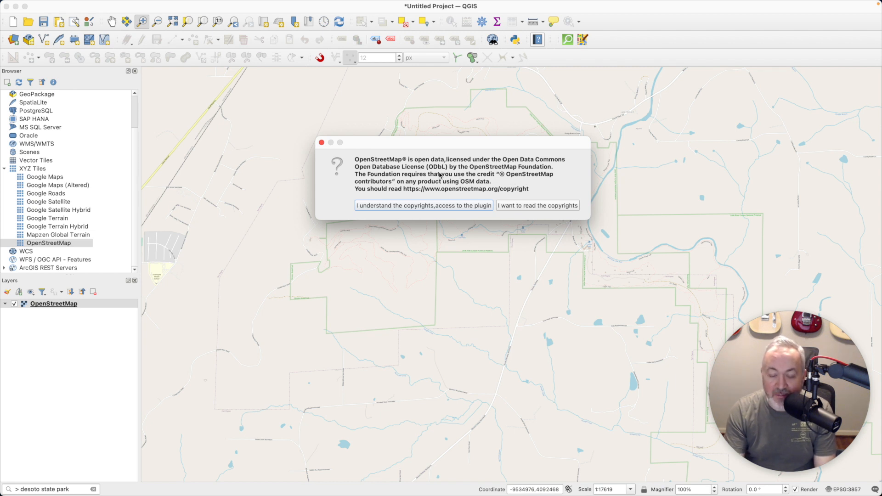
click(417, 206)
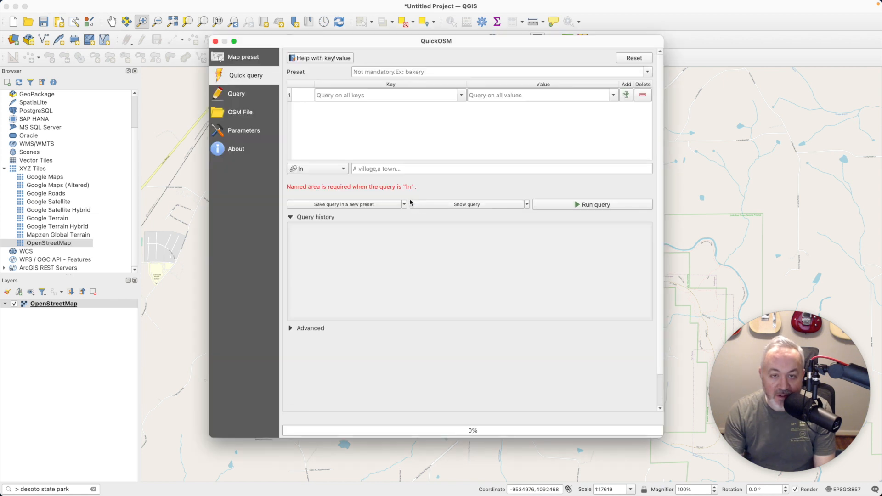
Set the QuickOSM query area to Canvas Extent, then switch to Safari
click(431, 43)
drag(431, 45, 430, 48)
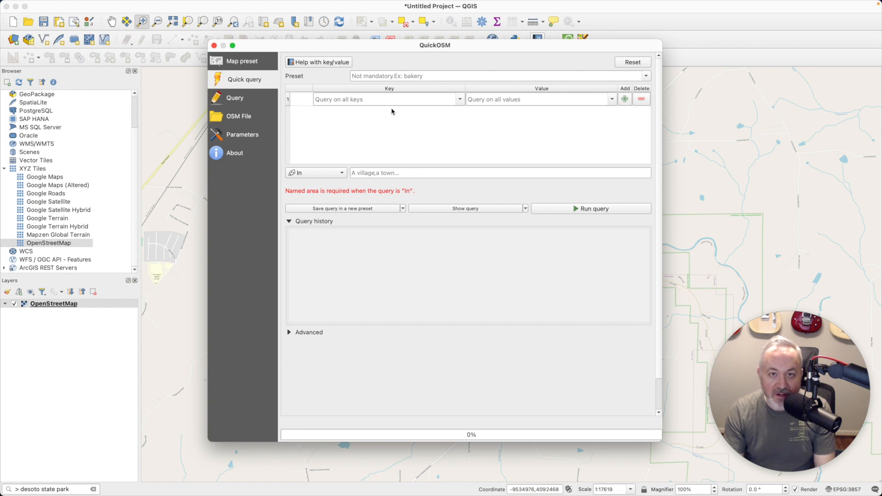
click(323, 173)
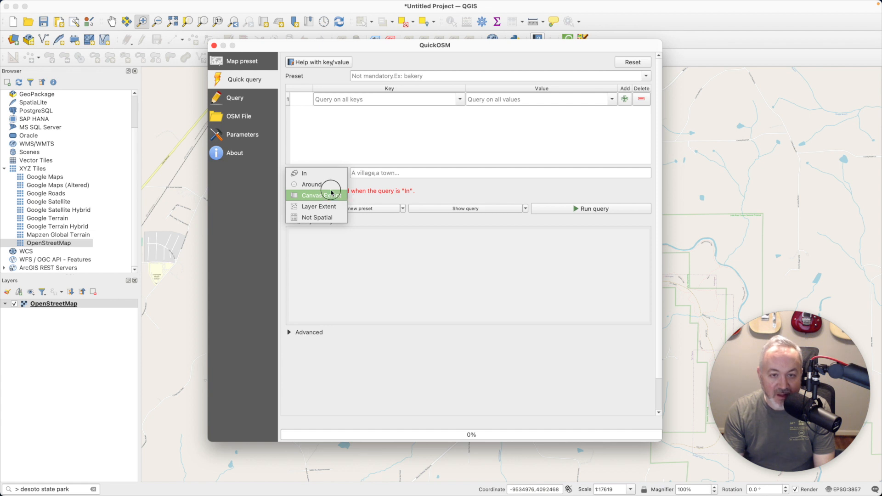
click(340, 195)
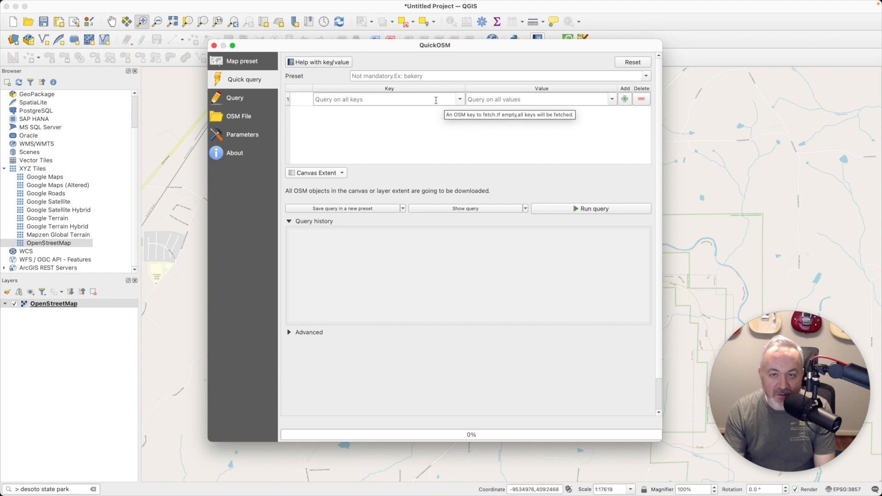
key(super+Tab)
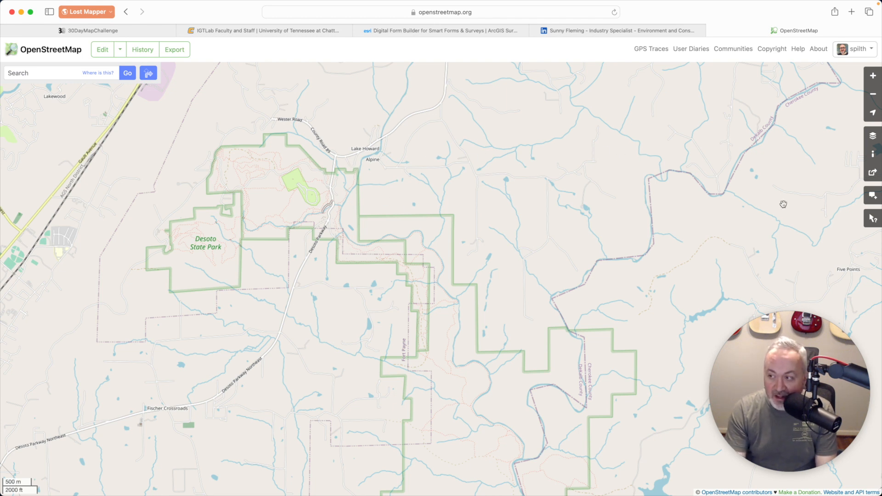
Query map features on OpenStreetMap to view the Desoto Parkway and County Road 165 details
click(874, 220)
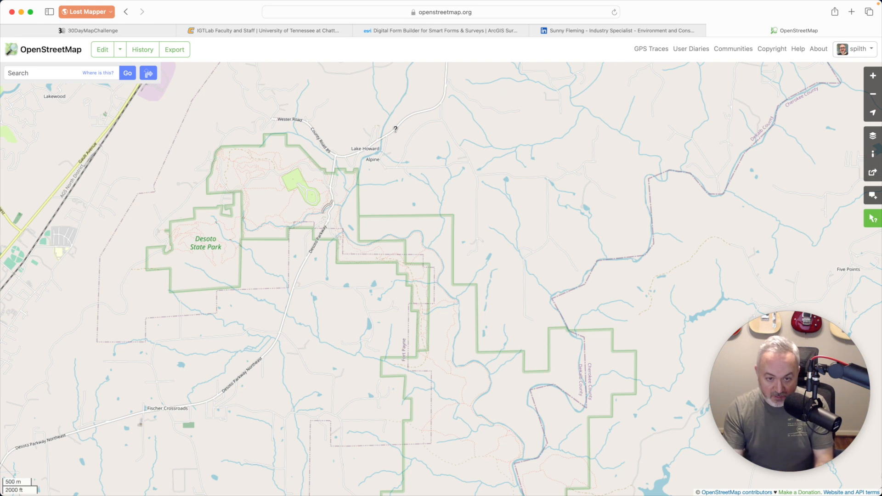
click(301, 269)
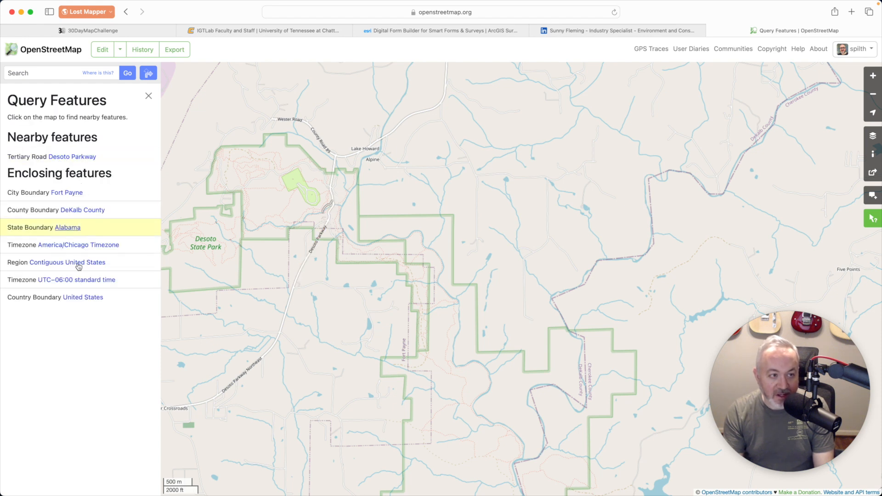
click(79, 158)
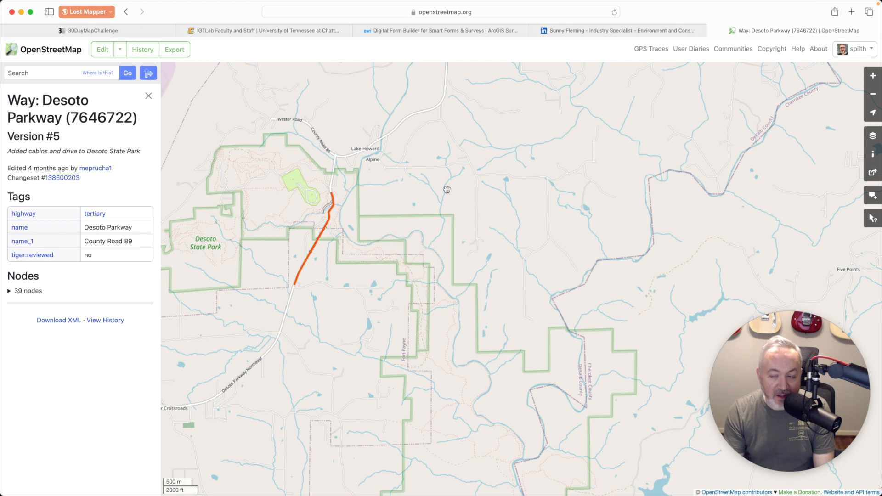
click(872, 219)
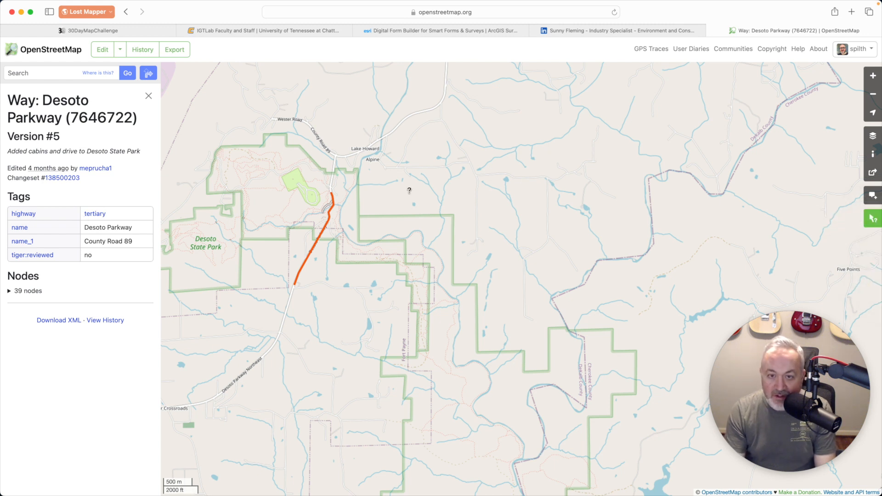
click(342, 155)
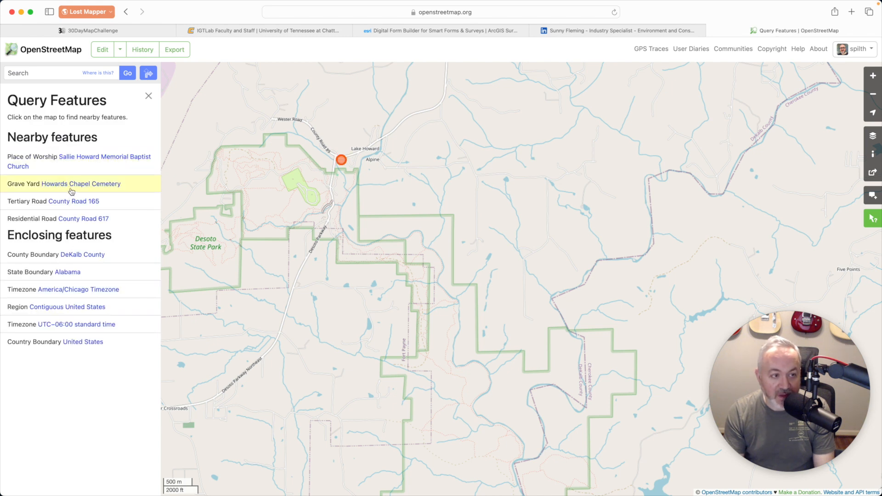
click(71, 200)
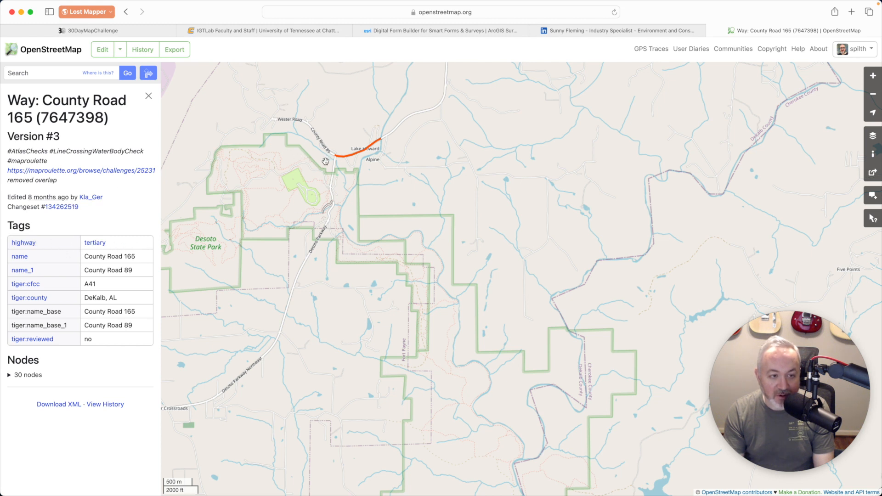
Query a park trail to view the Green Trail's tags, including colour green, then return to QGIS
click(872, 218)
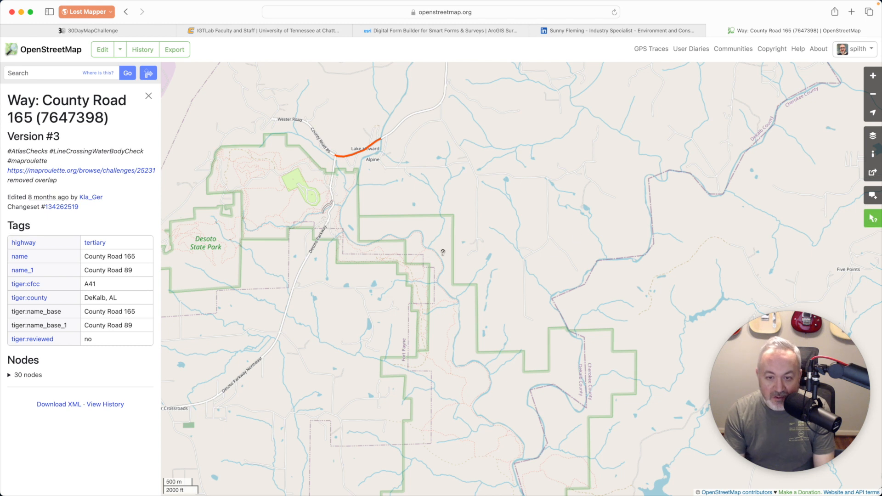
click(383, 247)
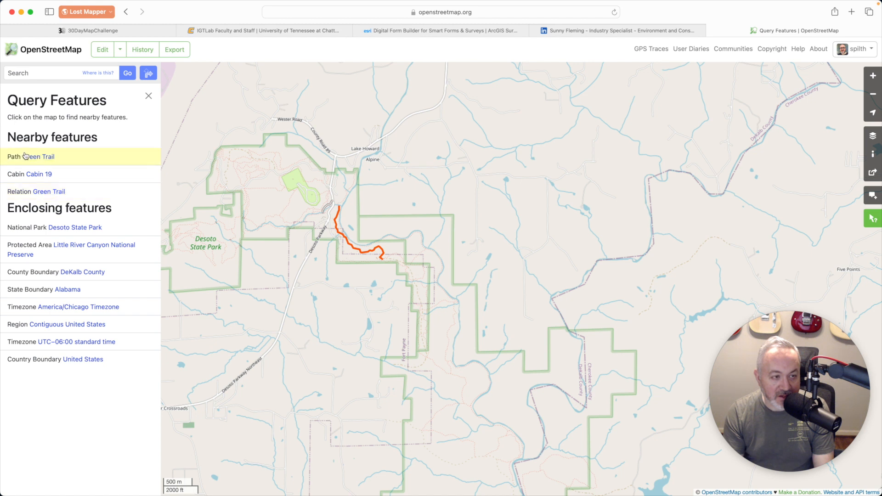
click(50, 157)
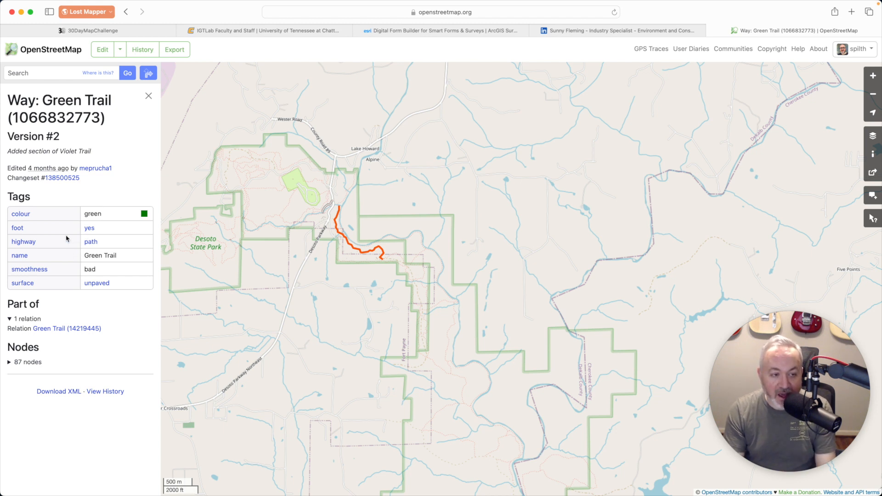
key(super+Tab)
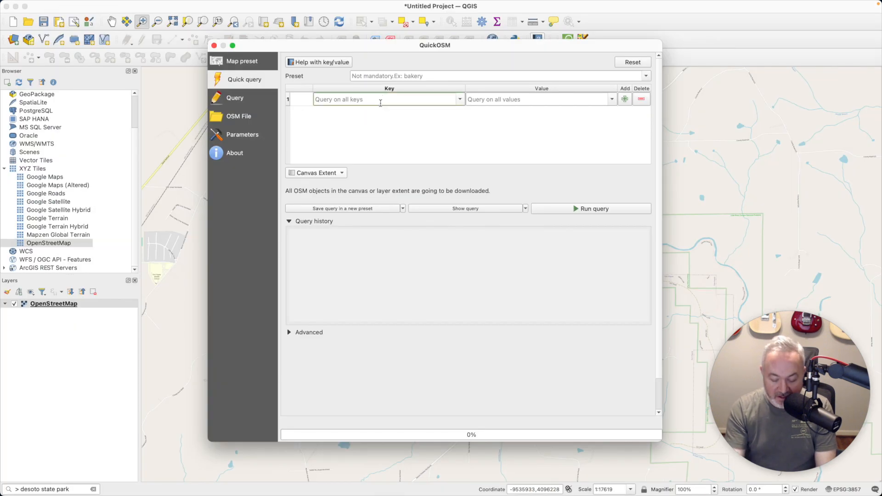
Run a QuickOSM query for key highway, value path, then close the dialog to view trails
text(highway)
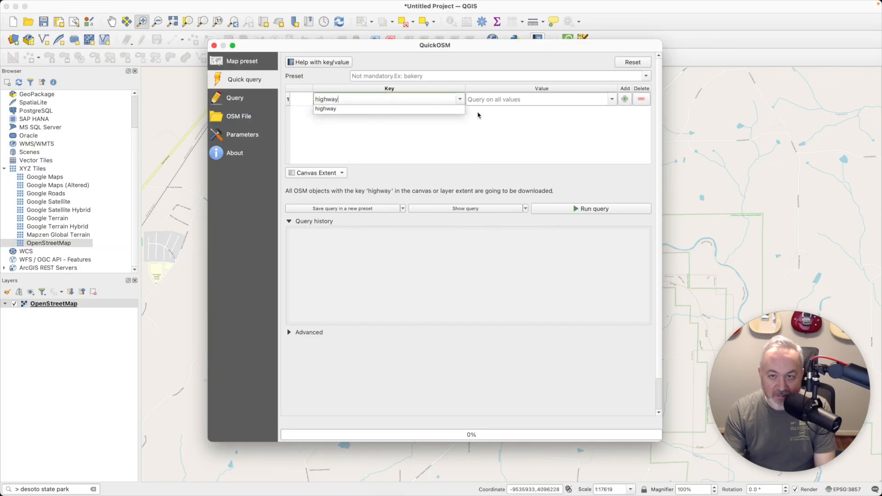
click(562, 108)
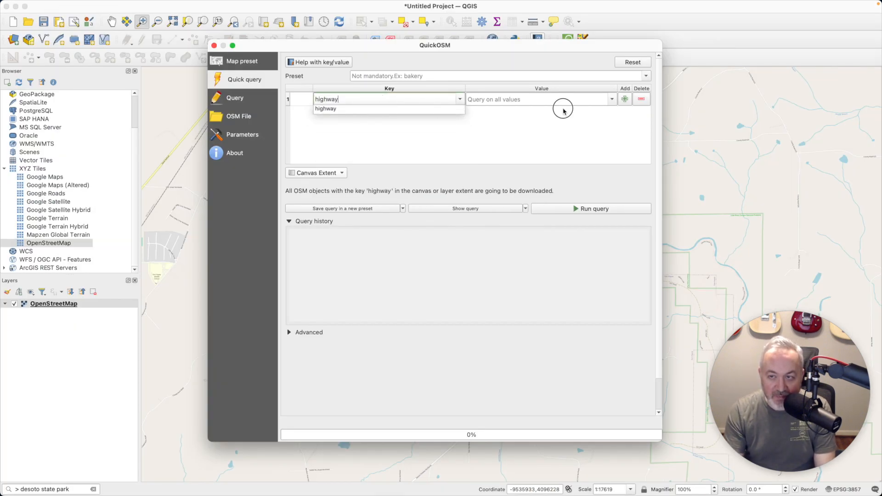
click(611, 99)
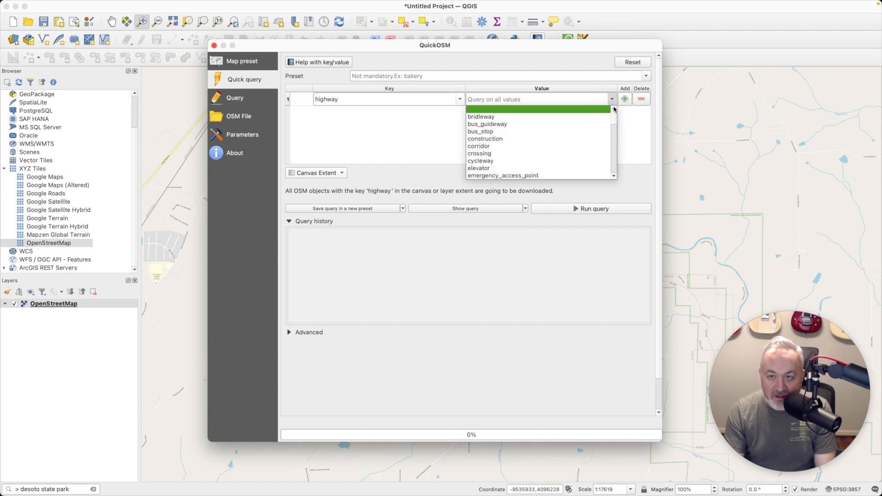
drag(613, 115, 618, 137)
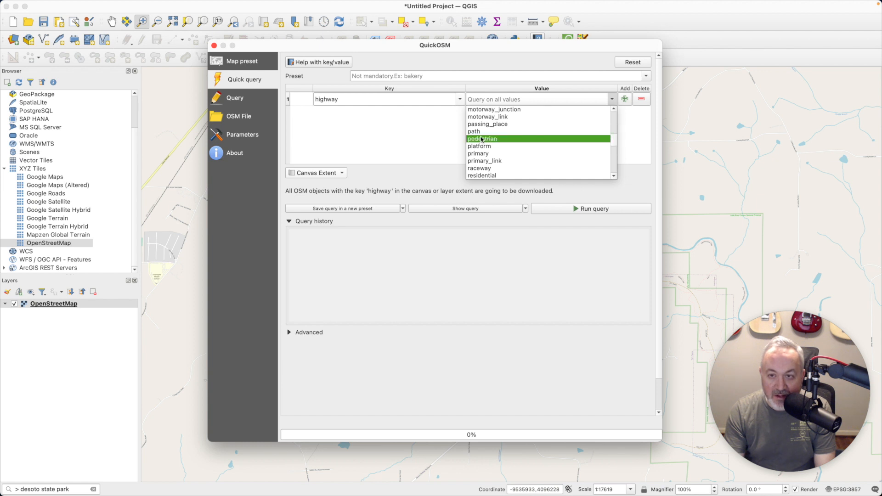
click(480, 132)
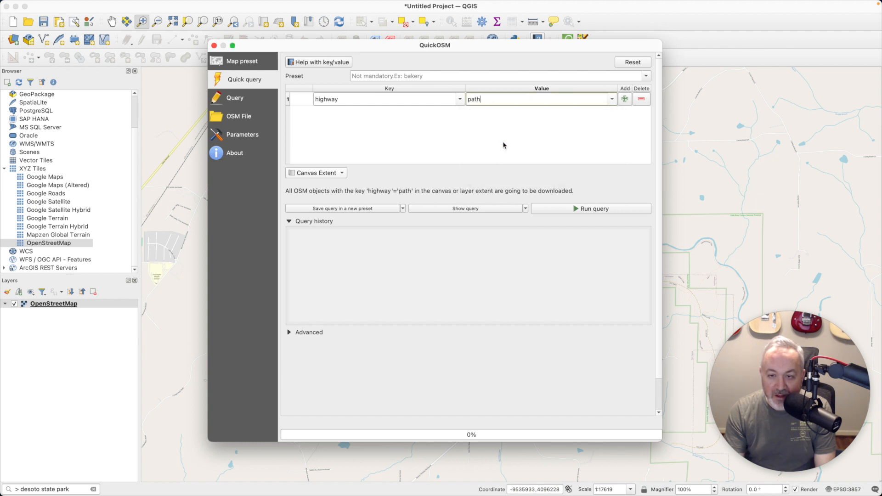
click(597, 213)
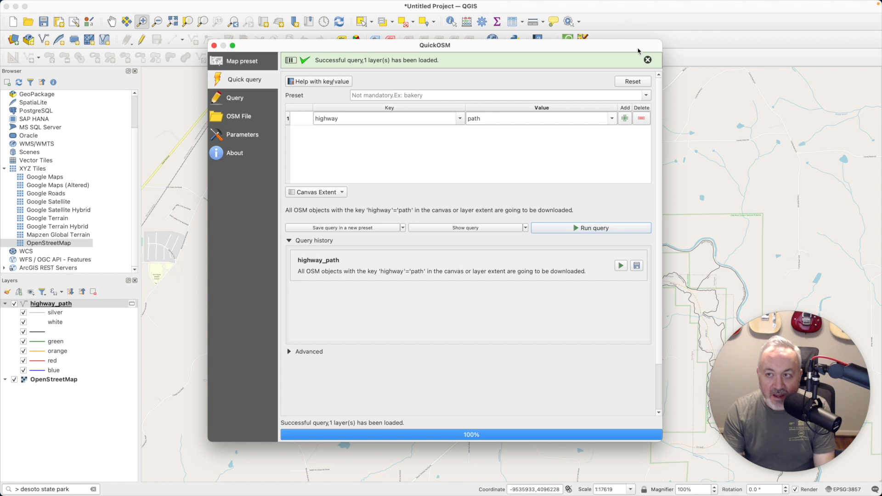
click(213, 45)
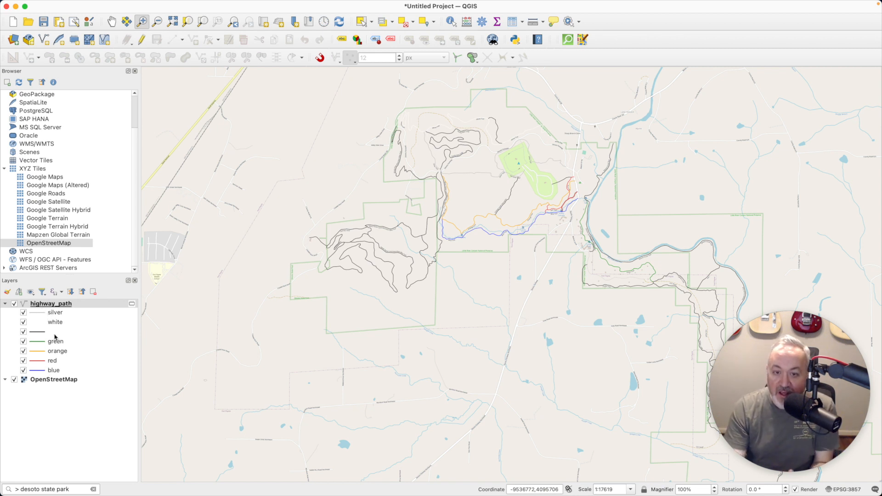
click(58, 307)
double_click(58, 307)
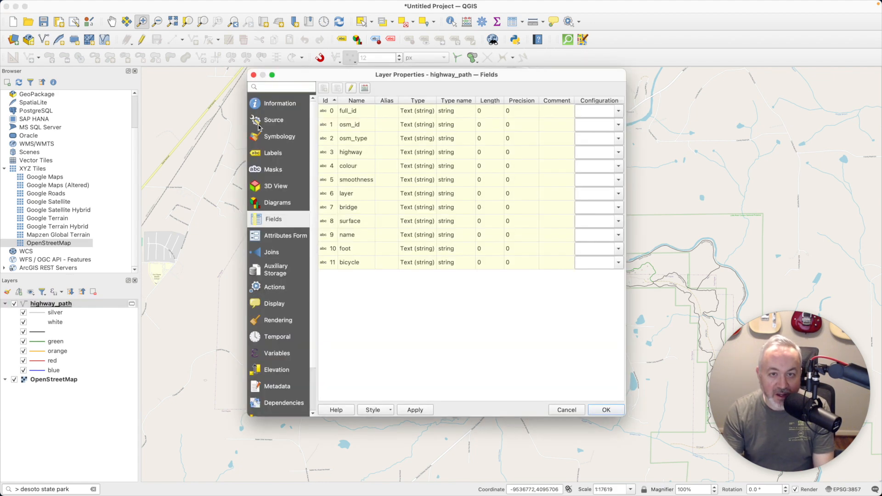
click(282, 136)
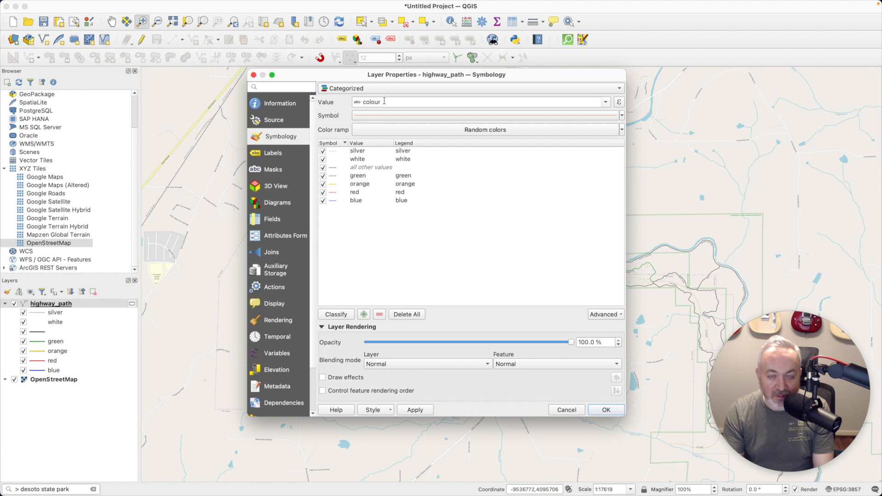
drag(380, 74, 379, 78)
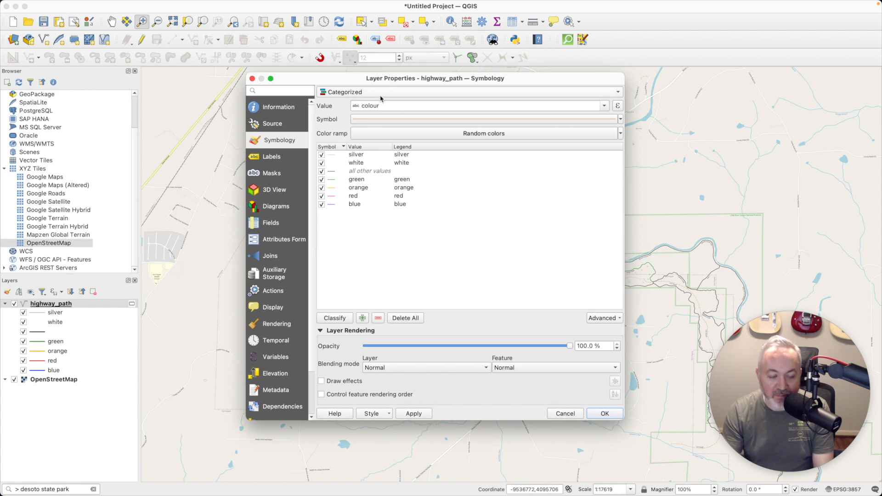
click(603, 413)
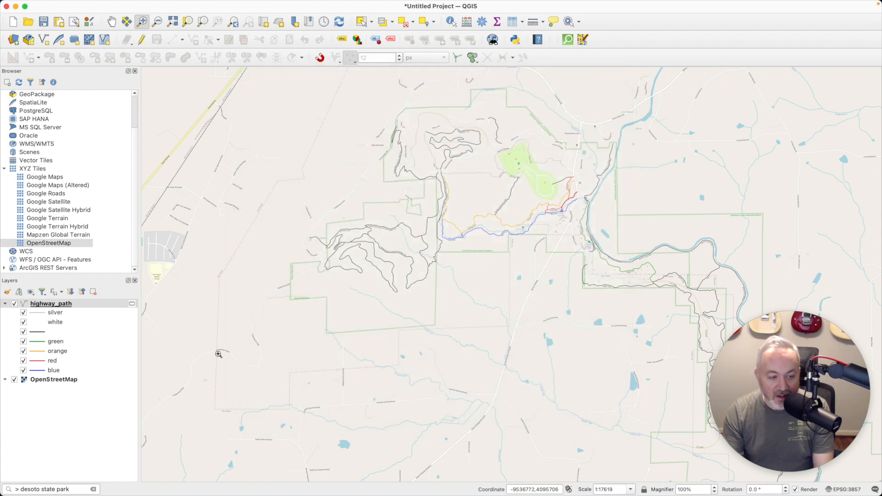
right_click(71, 307)
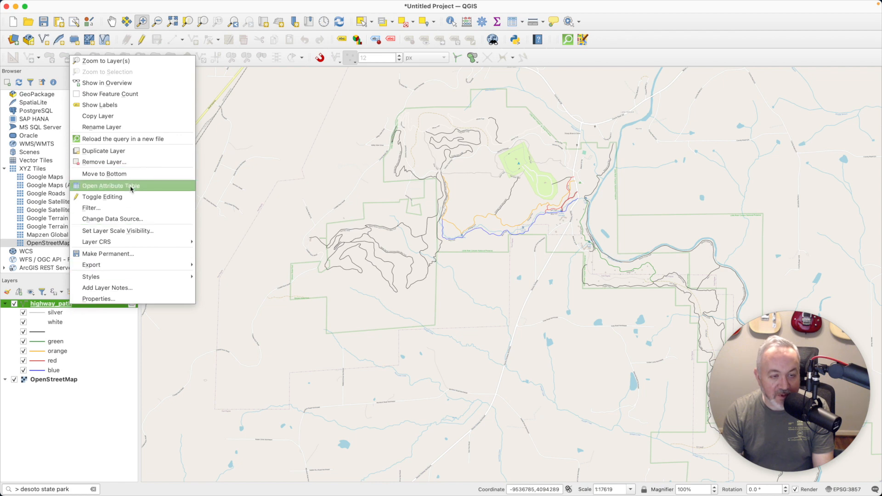
click(131, 186)
drag(444, 80, 411, 80)
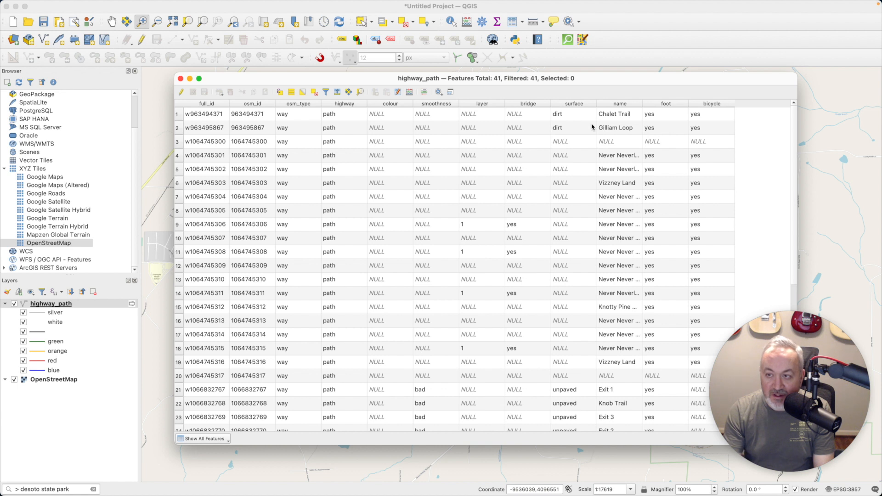
click(181, 79)
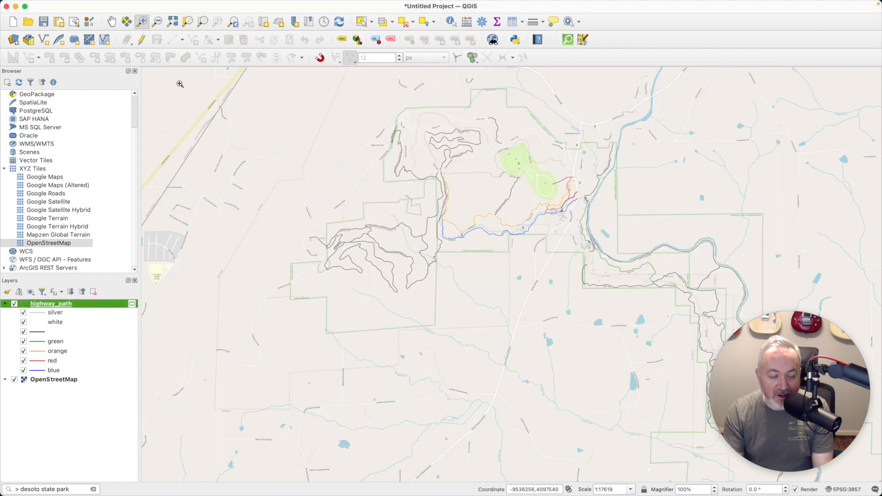
Hide highway_path, then run a QuickOSM query for all highway features within Canvas Extent
click(14, 304)
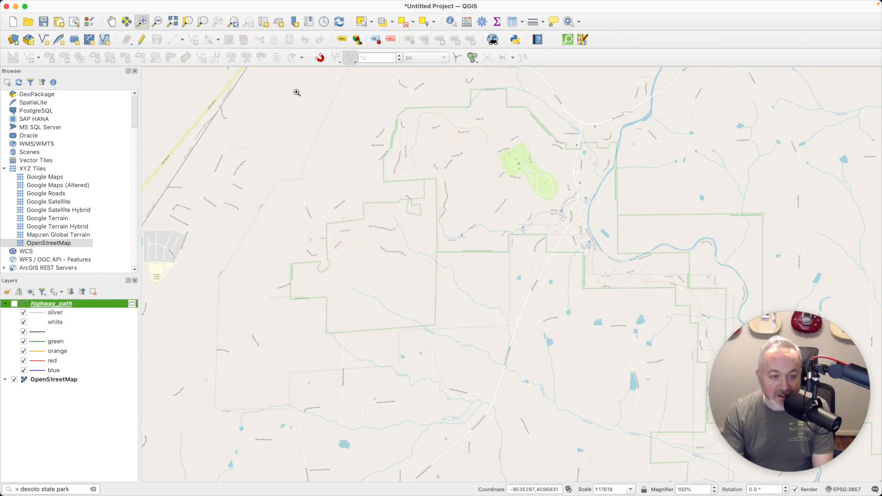
click(568, 40)
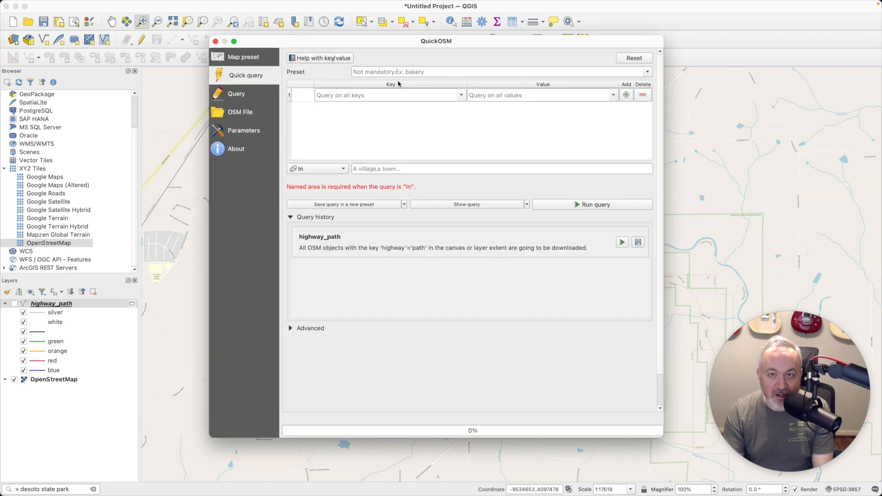
click(374, 94)
text(highway)
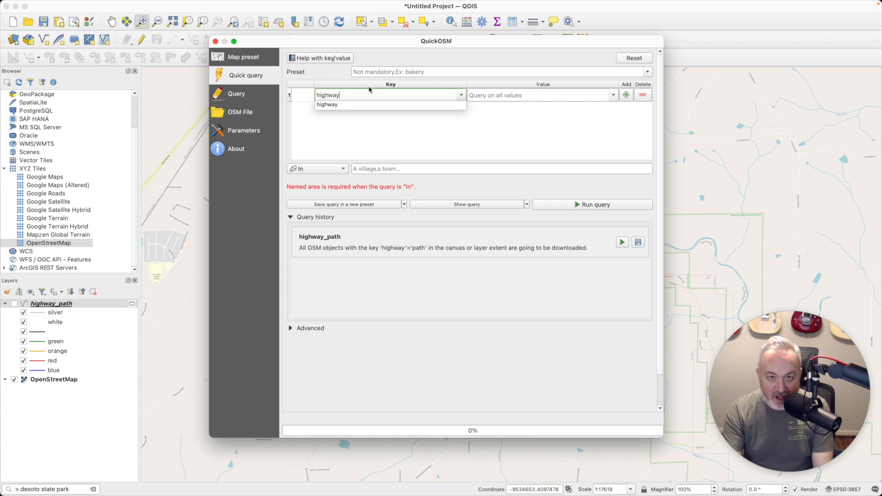
click(337, 170)
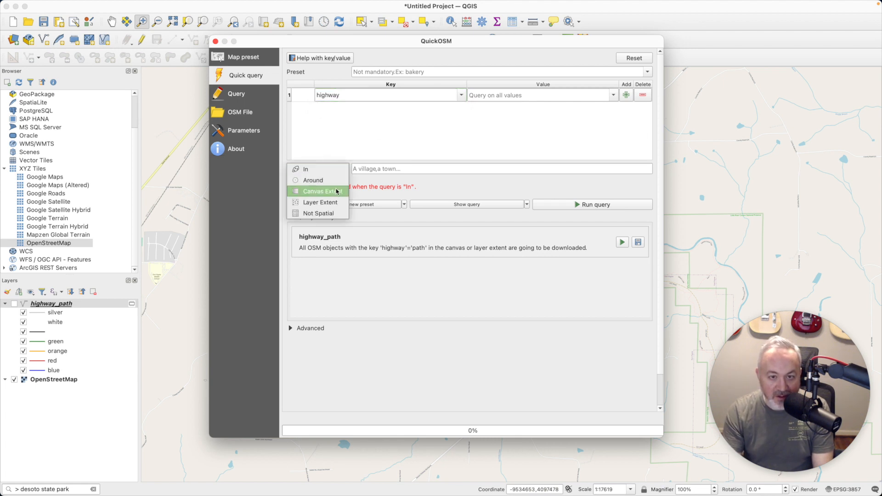
click(316, 191)
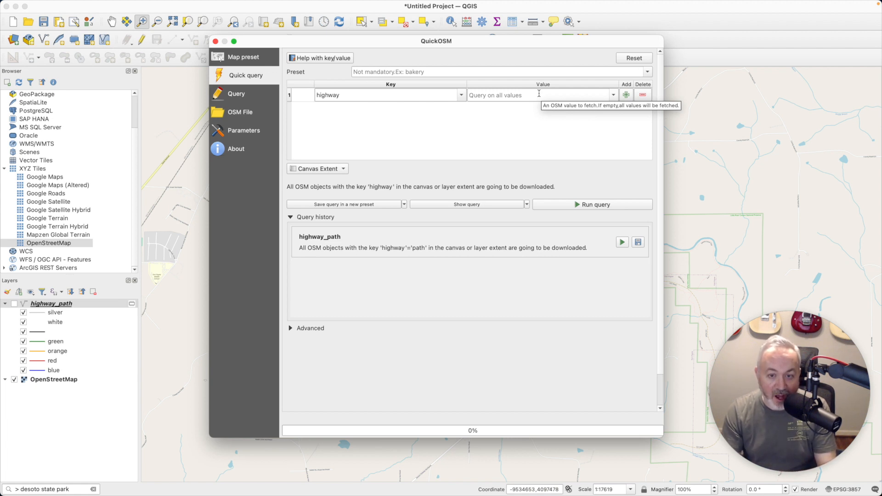
click(606, 205)
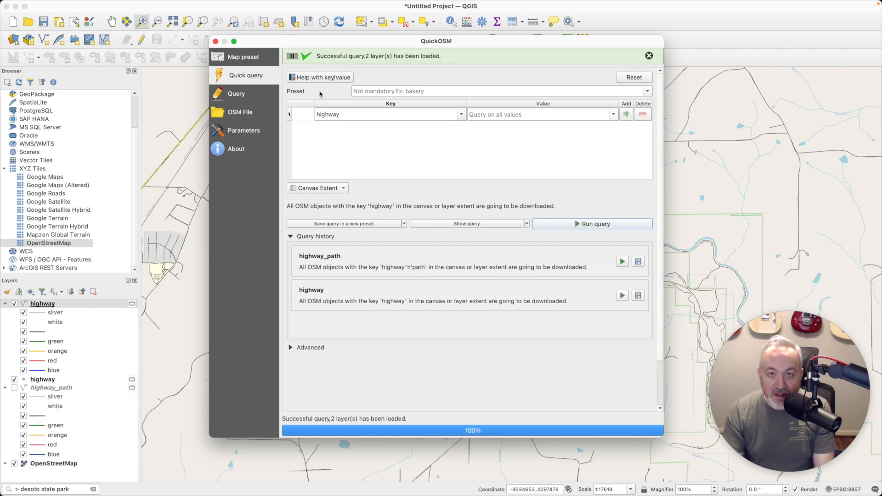
click(214, 41)
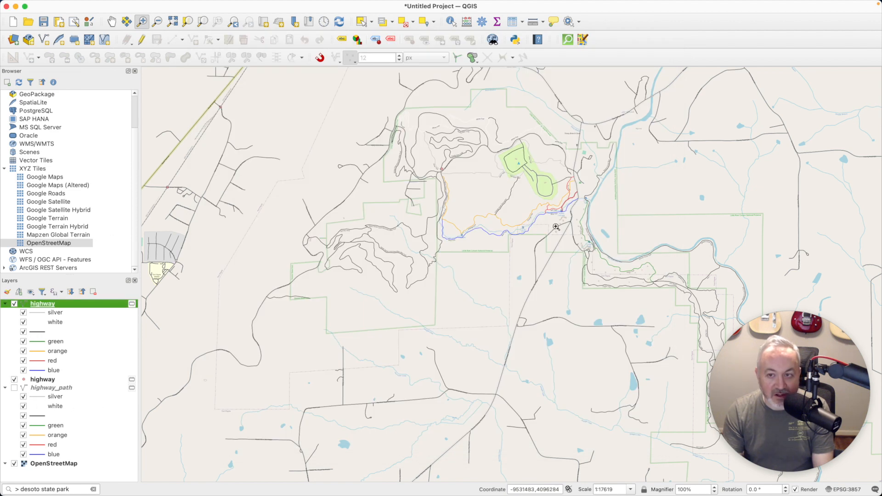
right_click(99, 305)
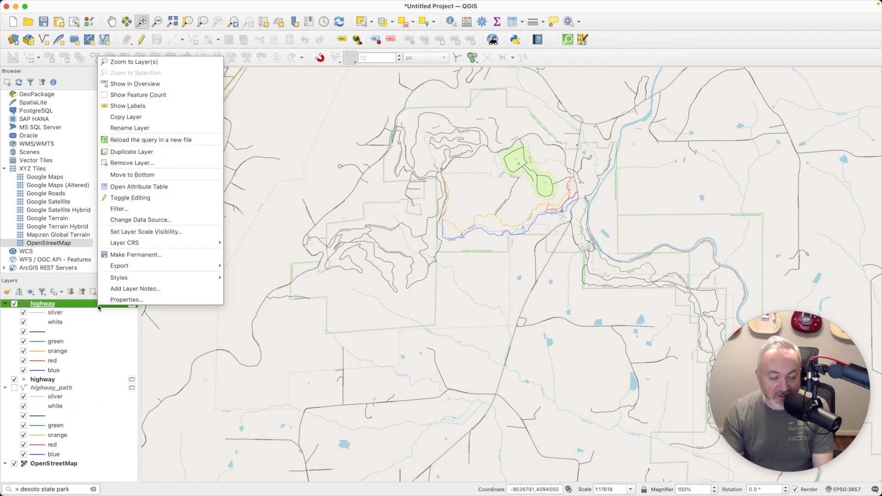
click(160, 186)
scroll(436, 207, down, 2)
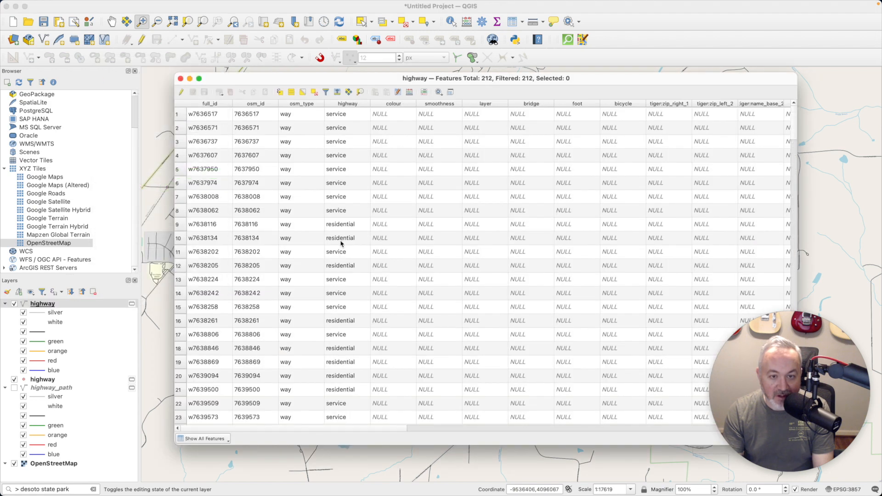
scroll(448, 211, down, 20)
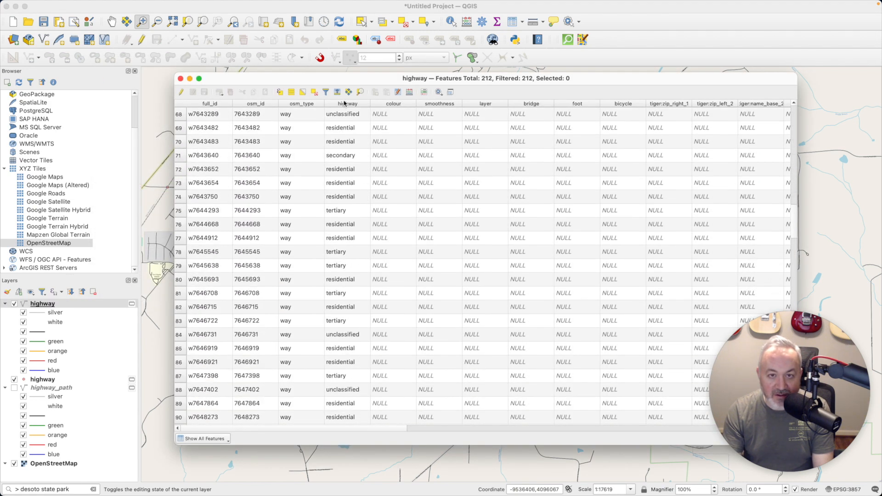
click(345, 103)
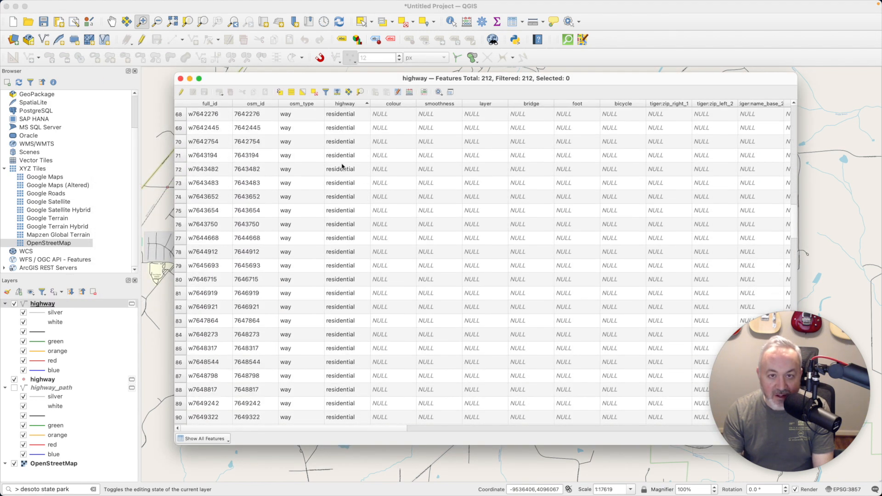
scroll(349, 180, down, 20)
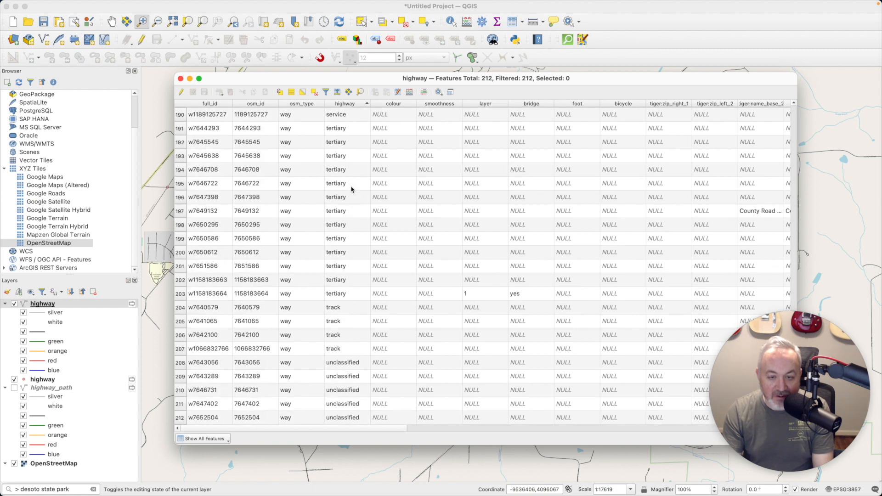
scroll(351, 189, up, 20)
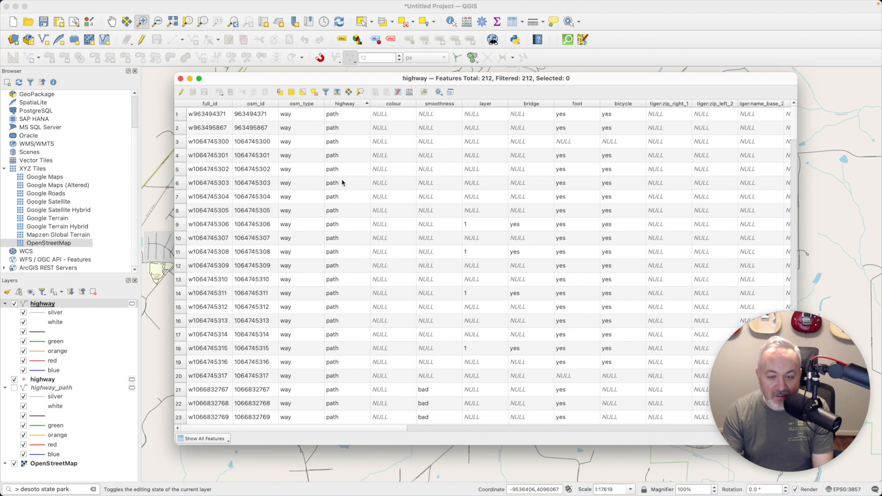
scroll(145, 84, up, 20)
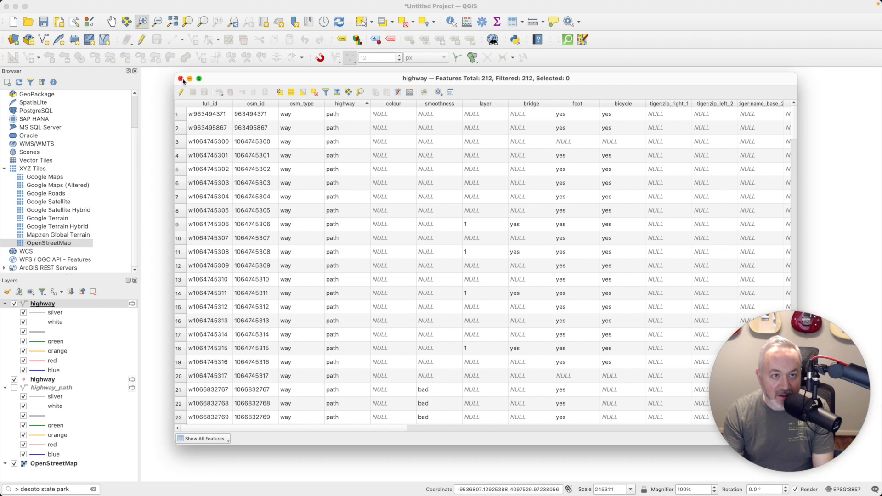
click(181, 78)
scroll(110, 207, up, 2)
click(67, 389)
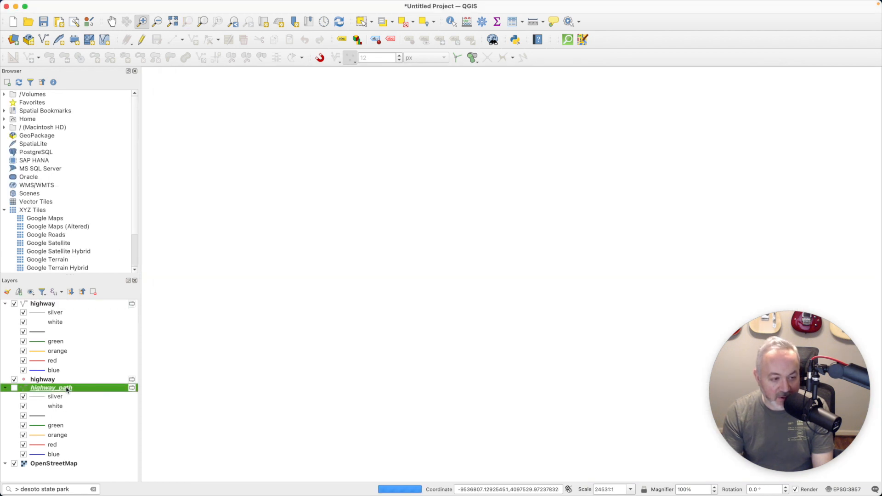
Remove the highway_path layer, then hide the point-type highway layer and start removing it
click(93, 292)
click(463, 261)
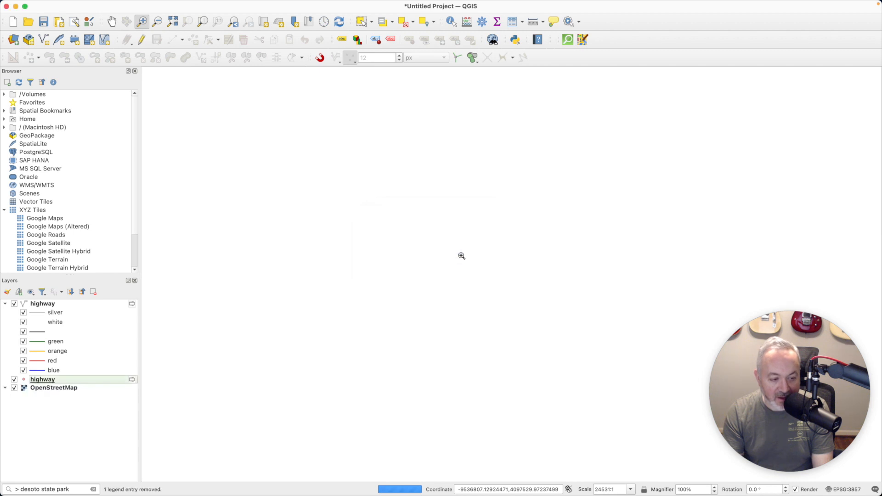
click(47, 382)
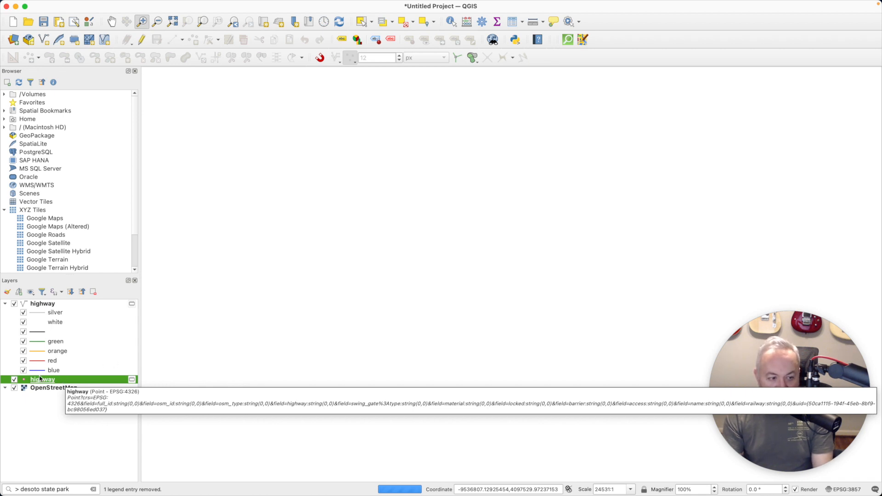
click(14, 379)
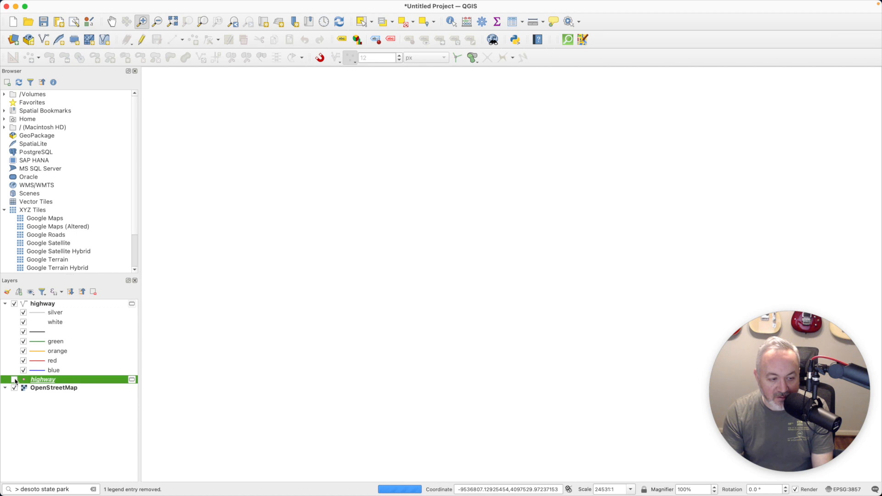
click(93, 291)
Remove the point highway layer and zoom the map to the highway line layer
click(463, 262)
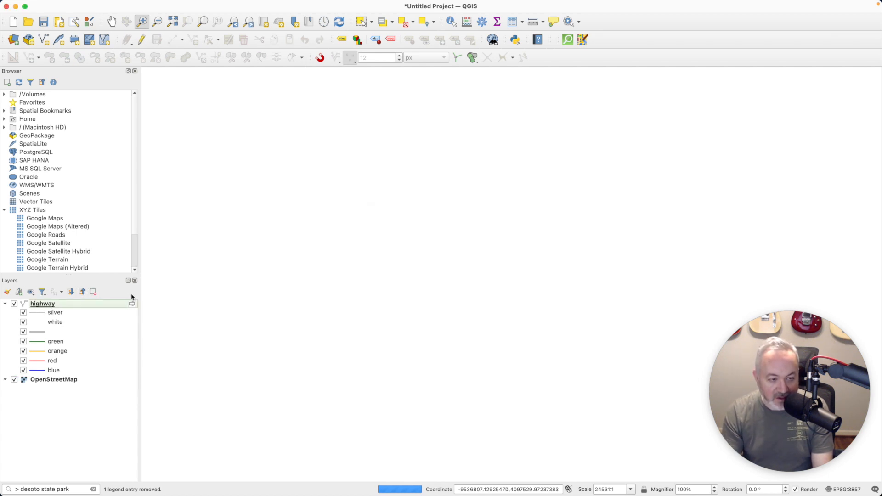
right_click(63, 304)
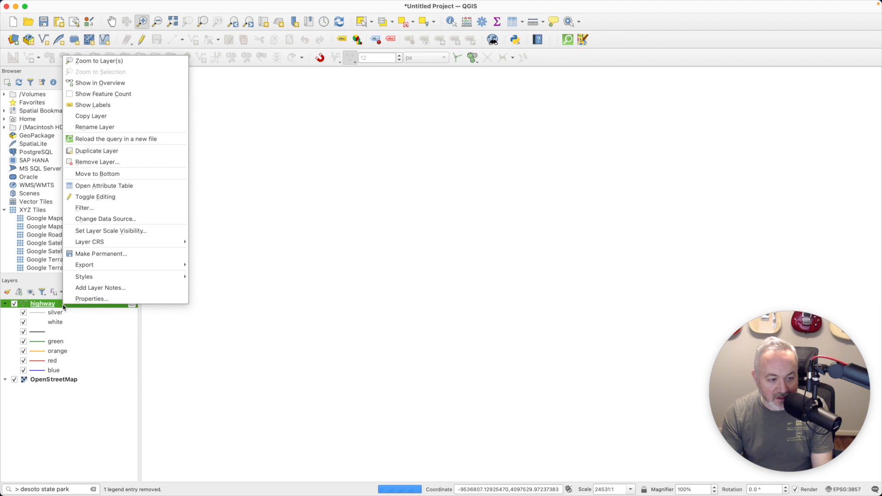
click(110, 60)
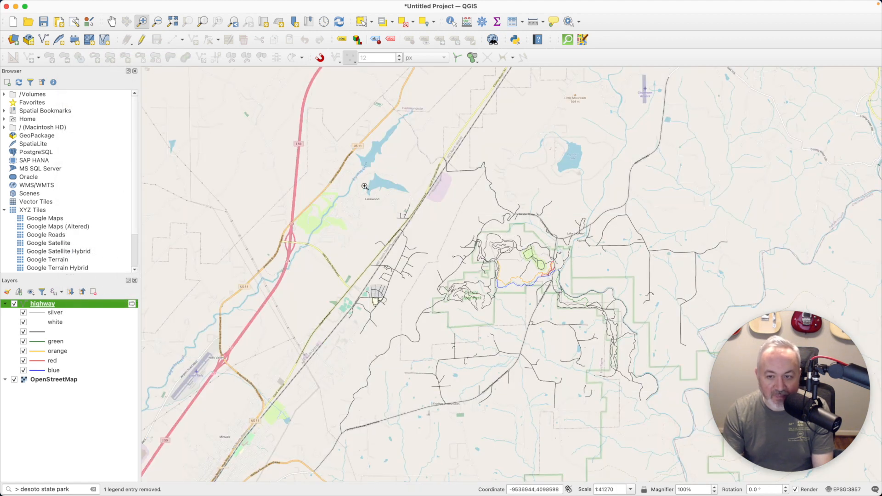
Set the highway layer to a Categorized renderer on the highway field, regenerating its categories
double_click(48, 306)
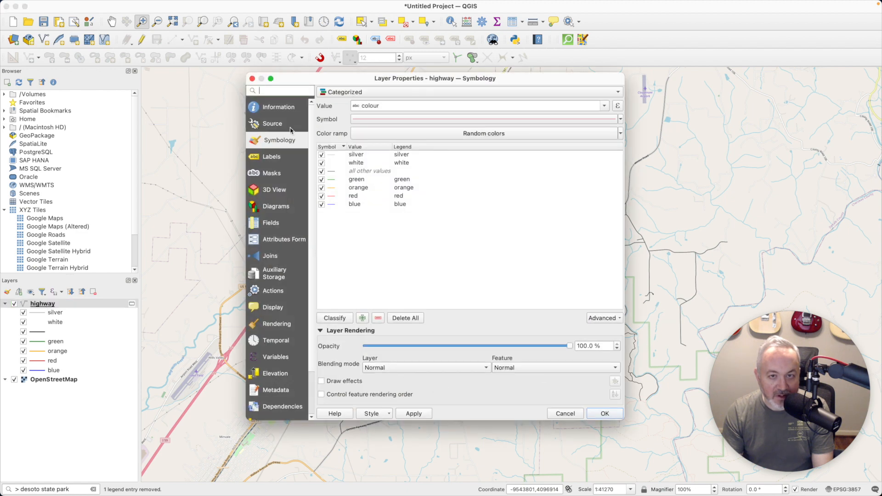
click(375, 92)
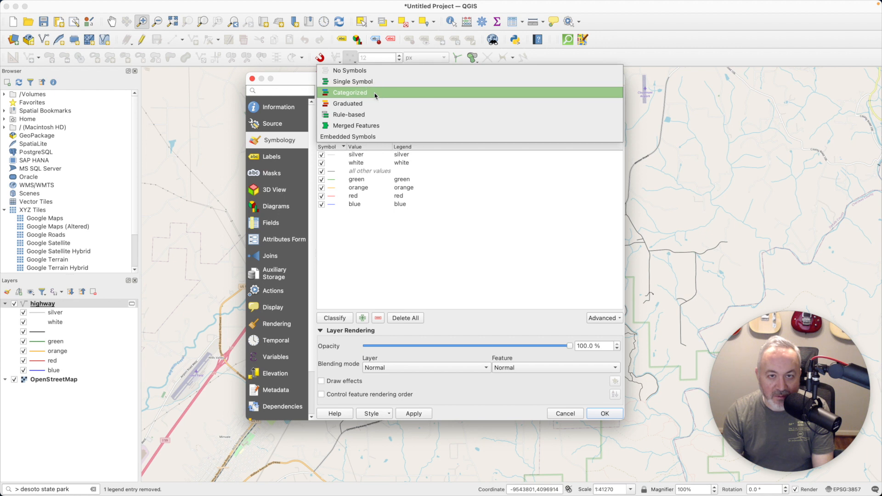
click(374, 91)
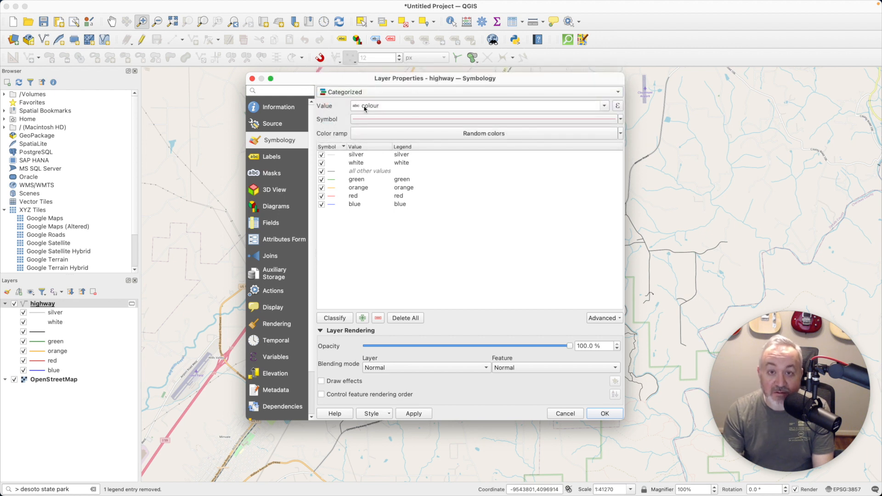
click(599, 107)
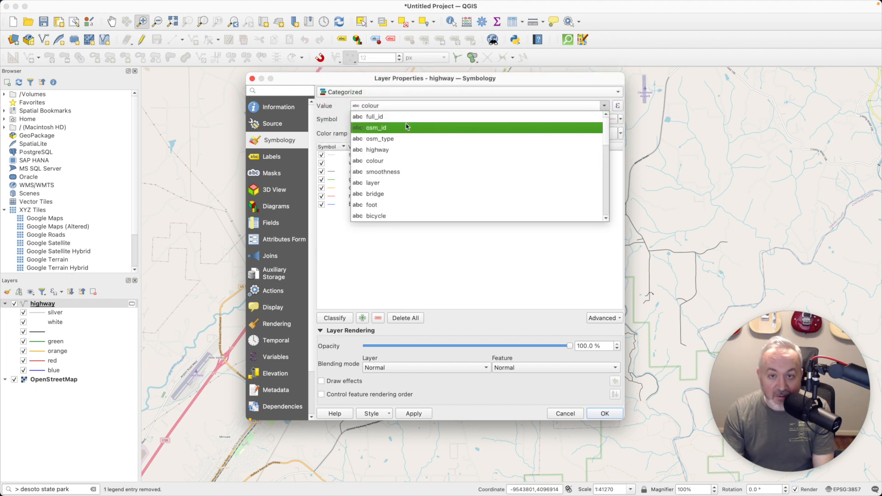
click(395, 149)
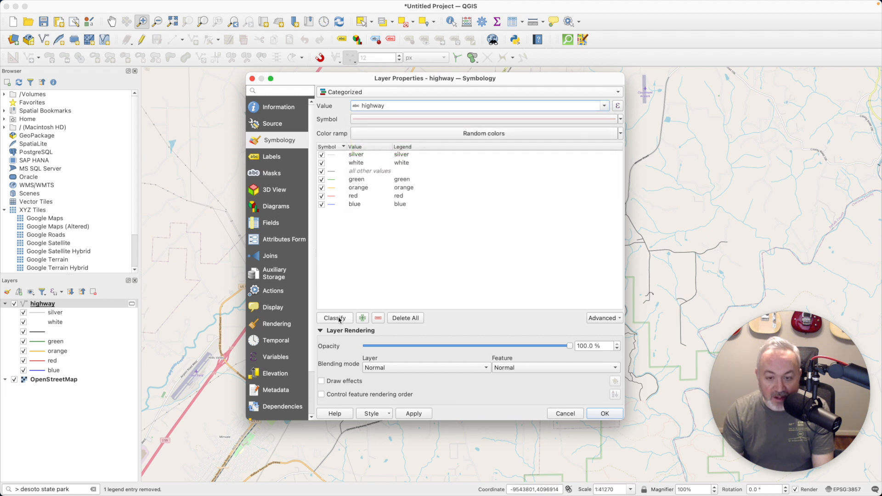
click(405, 318)
click(334, 318)
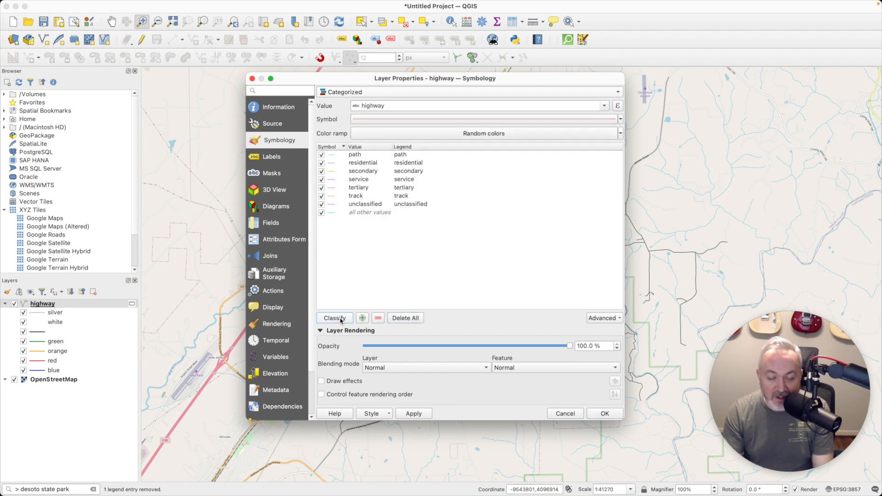
Apply the categorized highway colours and toggle the OpenStreetMap basemap off and back on
click(365, 155)
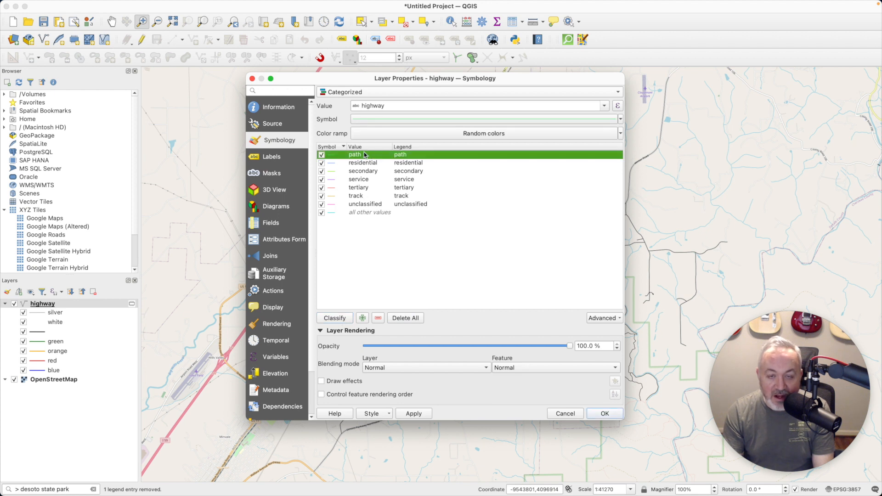
click(366, 164)
click(367, 170)
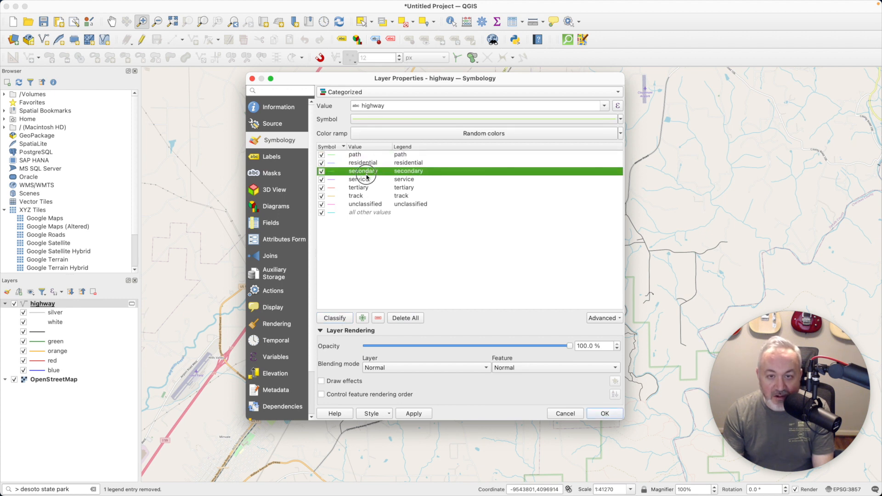
click(362, 155)
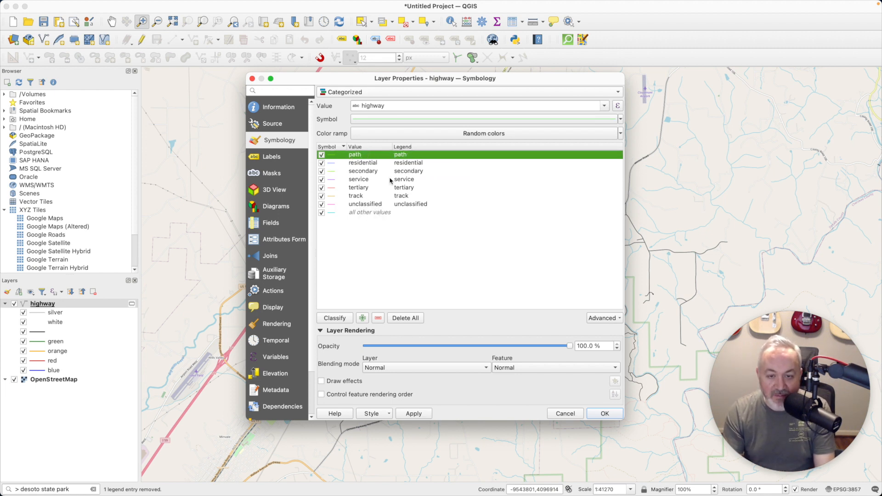
click(604, 413)
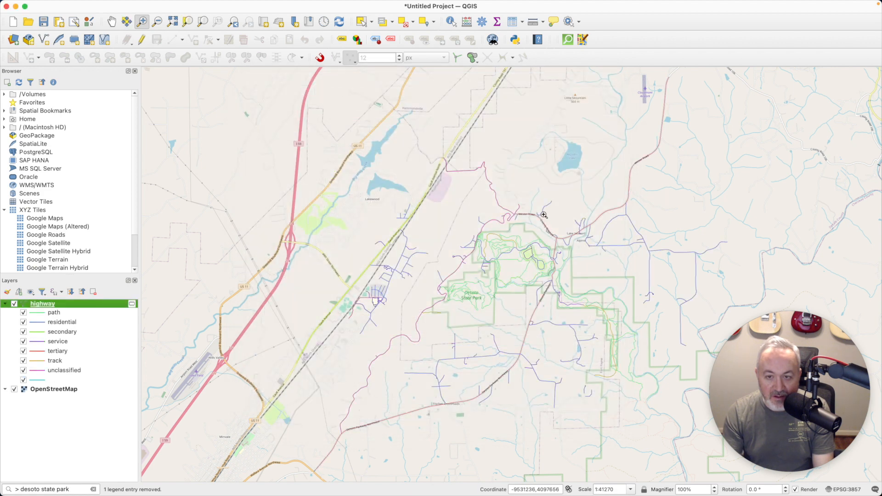
click(14, 390)
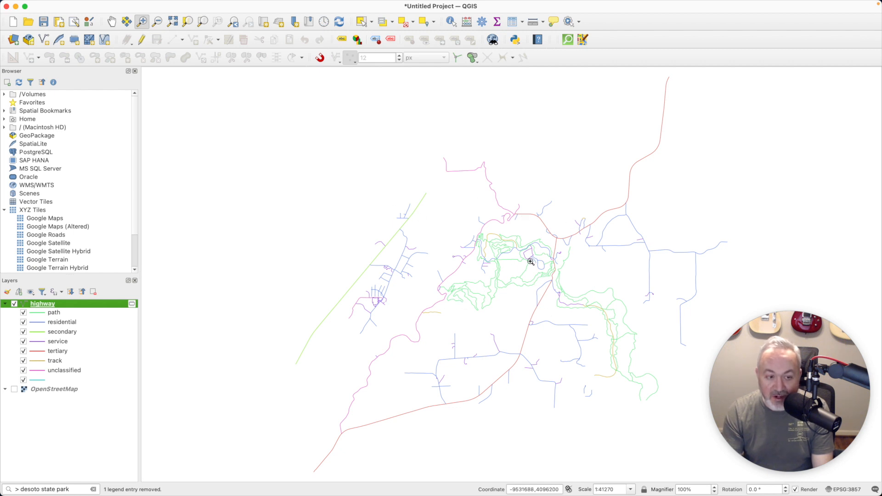
click(14, 389)
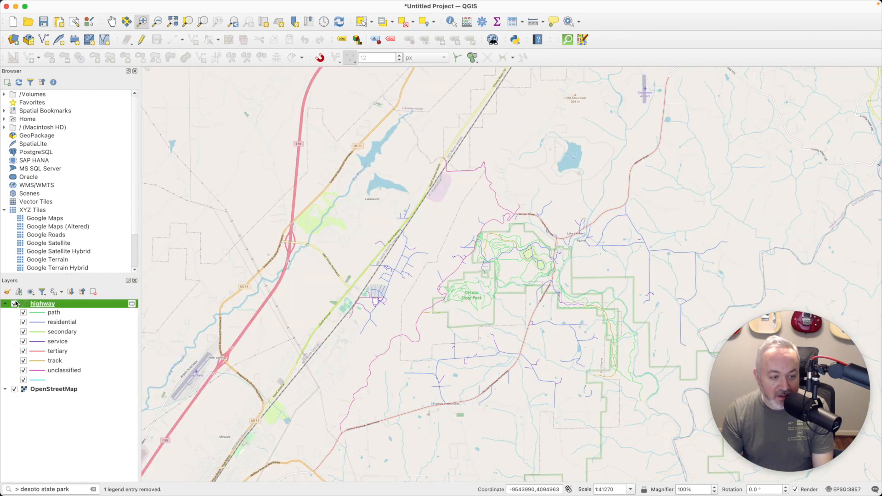
Search the web for 'openstreetmap mountain biking' in a new Safari tab
key(super+Tab)
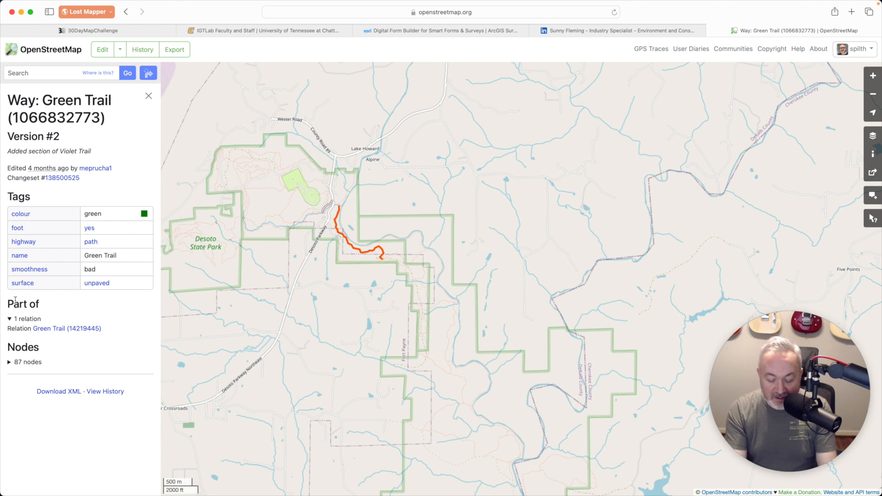
key(super+t)
text(openstr)
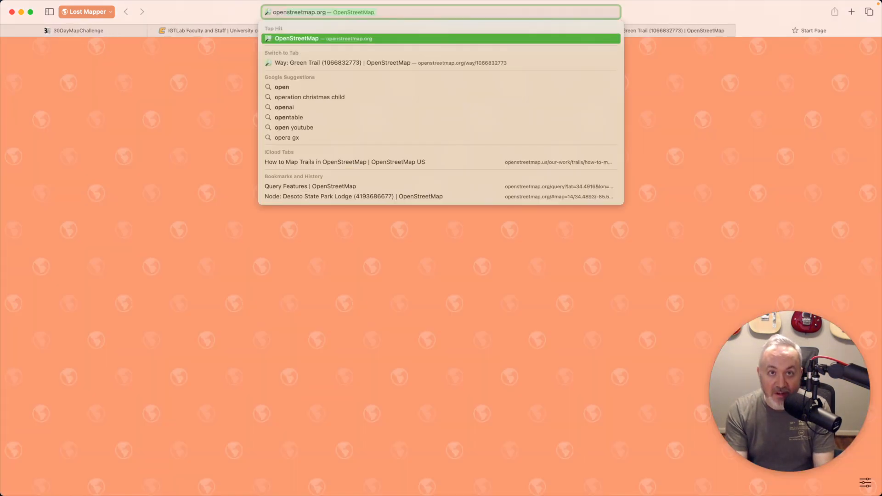
text(eetmap)
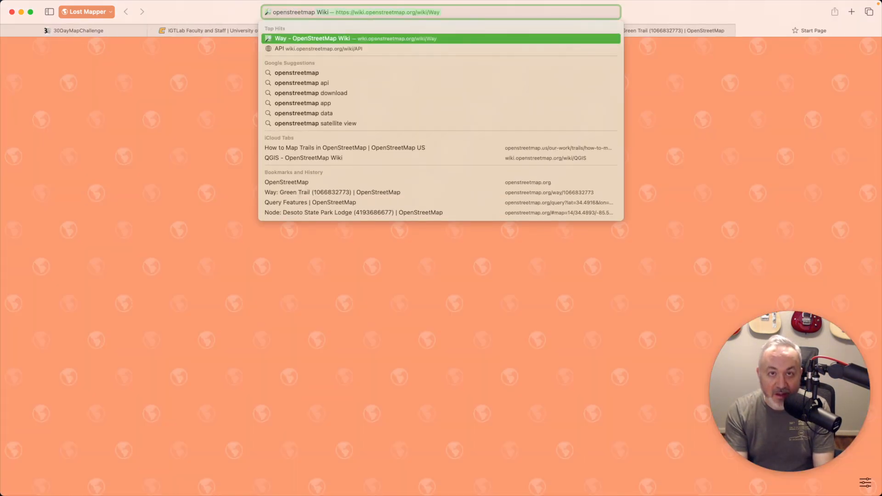
text( mountain bi)
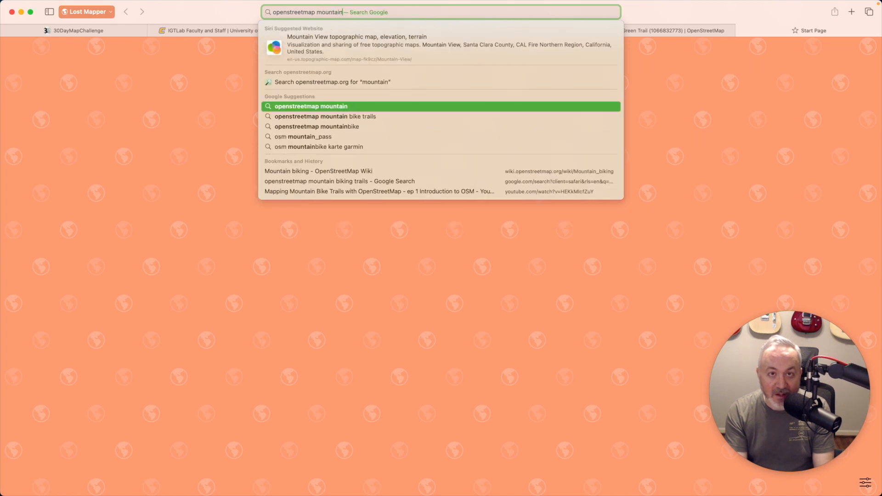
text(kign)
key(Return)
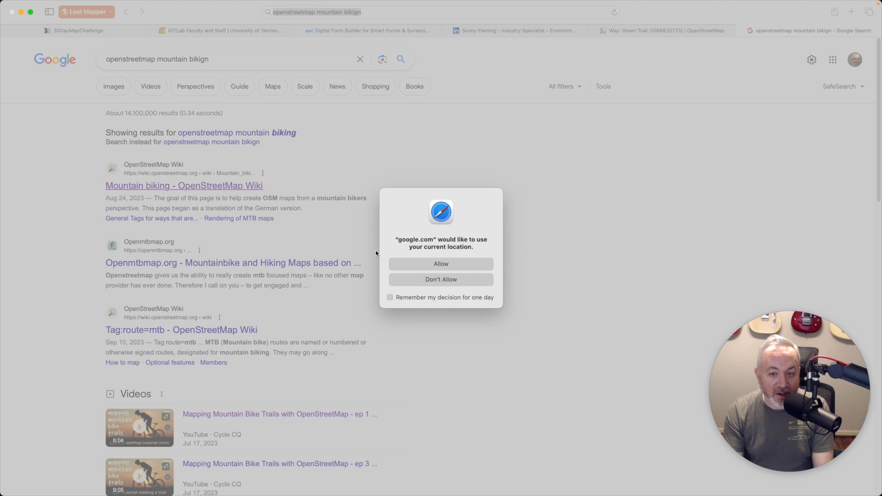
Allow location access and open the Mountain biking OpenStreetMap Wiki article
click(414, 265)
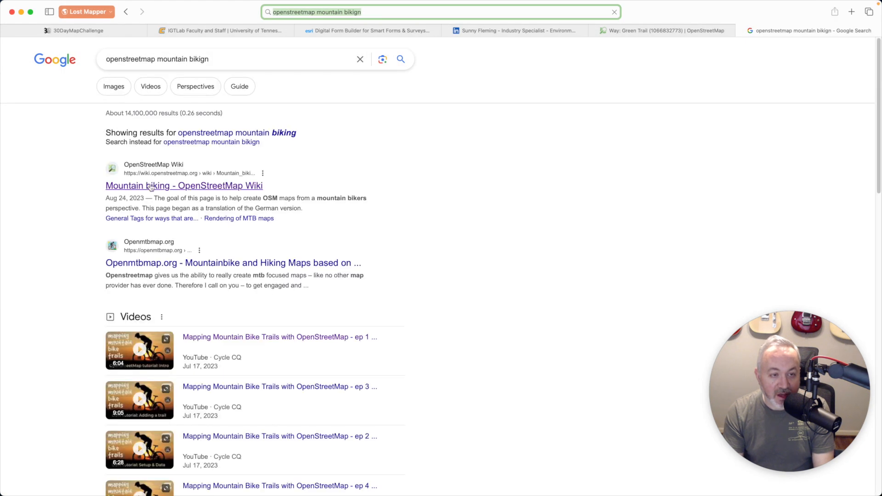
click(168, 190)
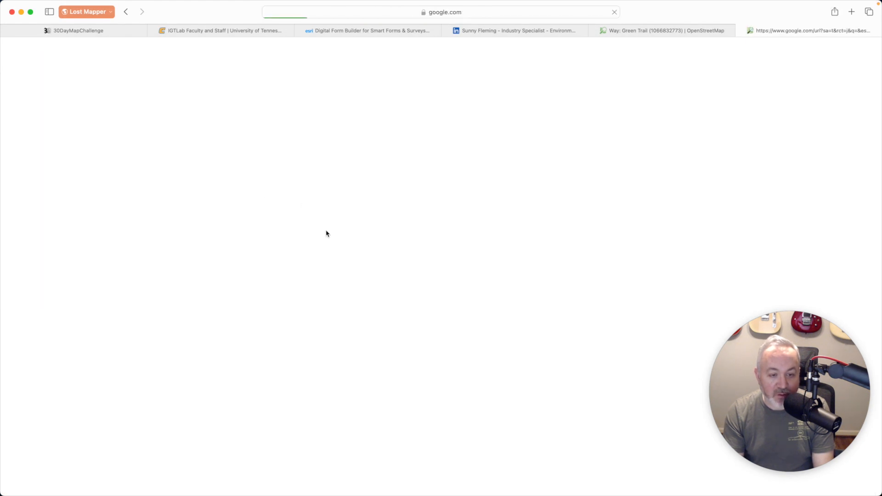
scroll(282, 189, down, 1)
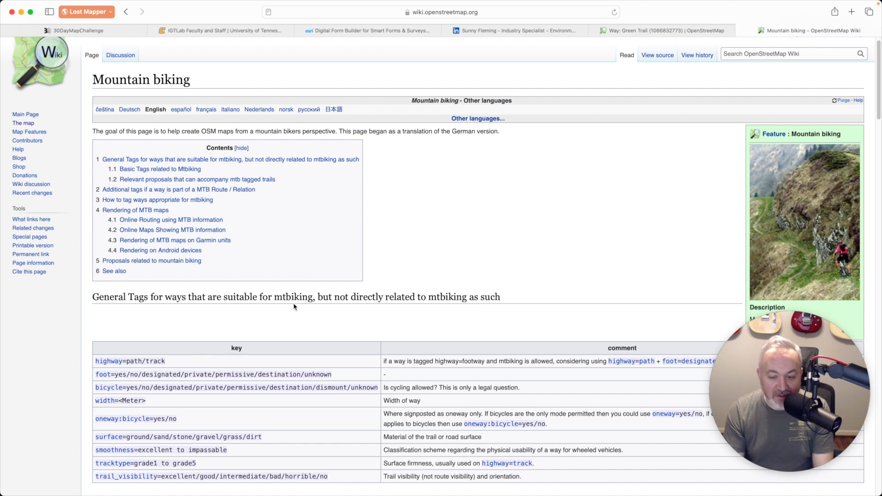
scroll(294, 307, up, 1)
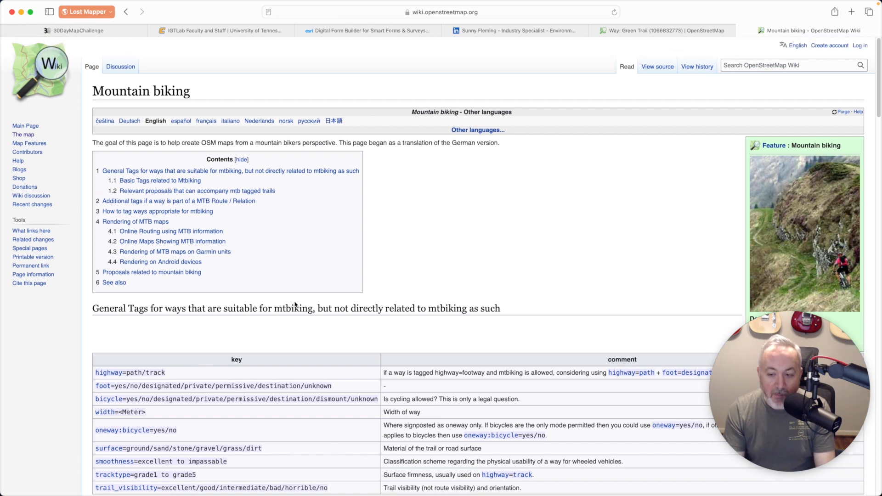
key(super+Tab)
key(super+shift+Tab)
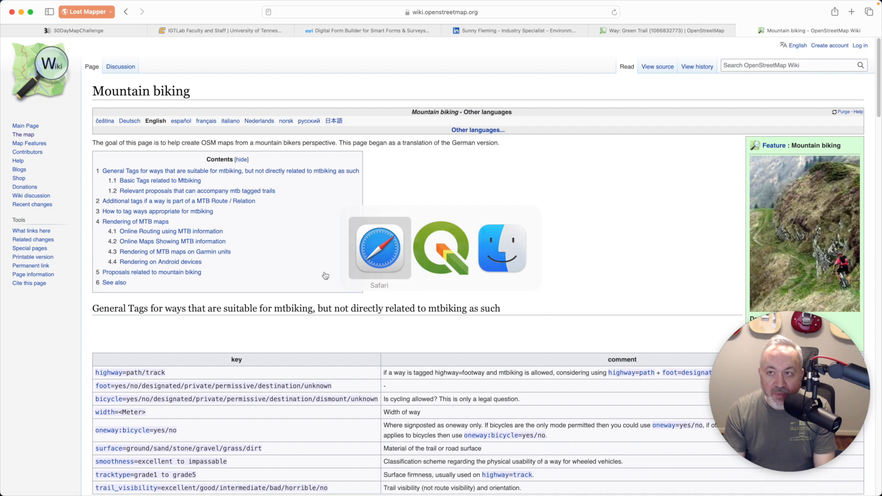
Query a stream north-east of the park on the Green Trail map, view its waterway=stream details, then return to QGIS
click(688, 35)
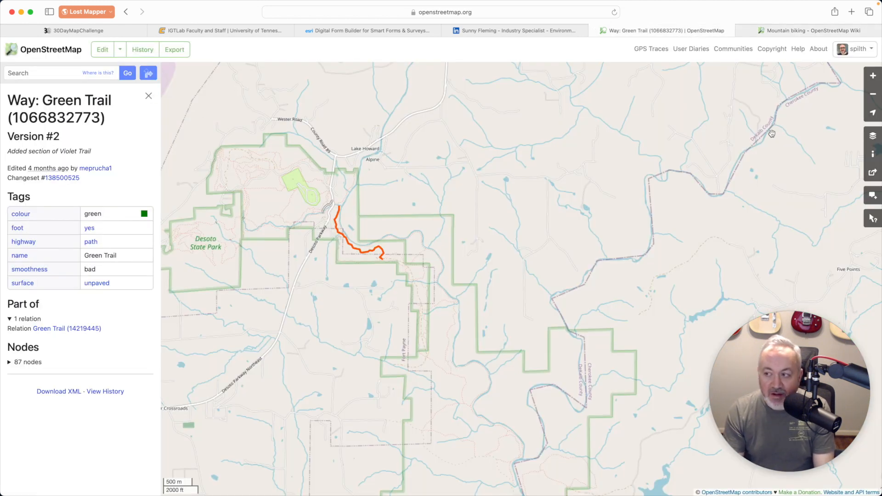
click(872, 220)
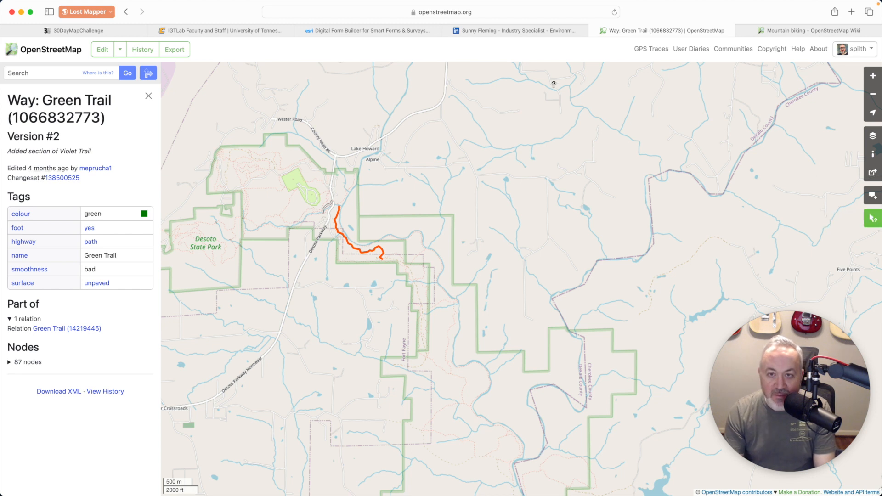
click(444, 188)
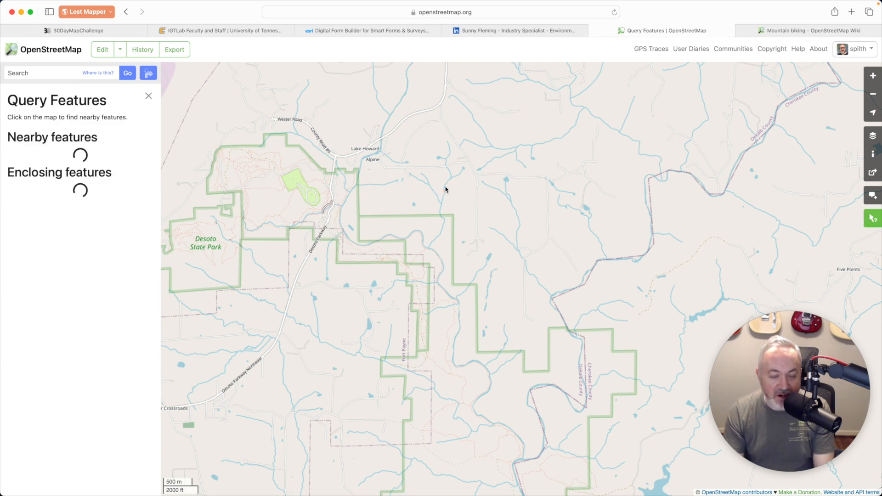
click(48, 159)
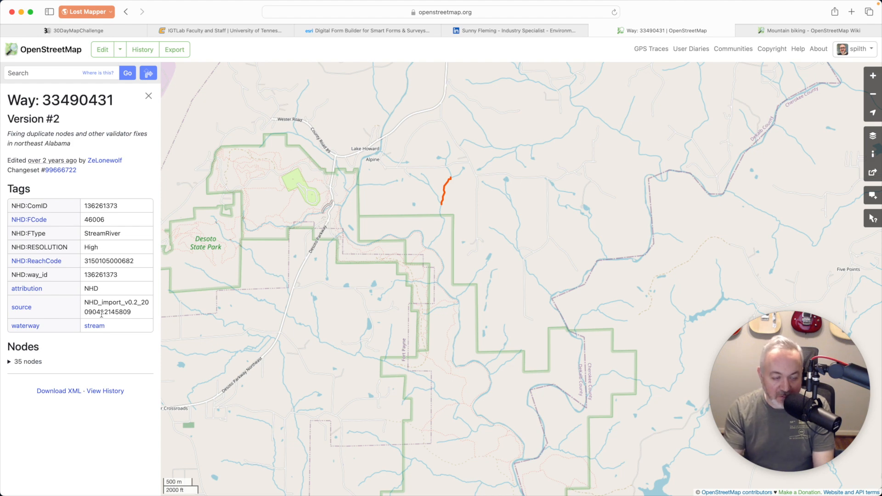
key(super+Tab)
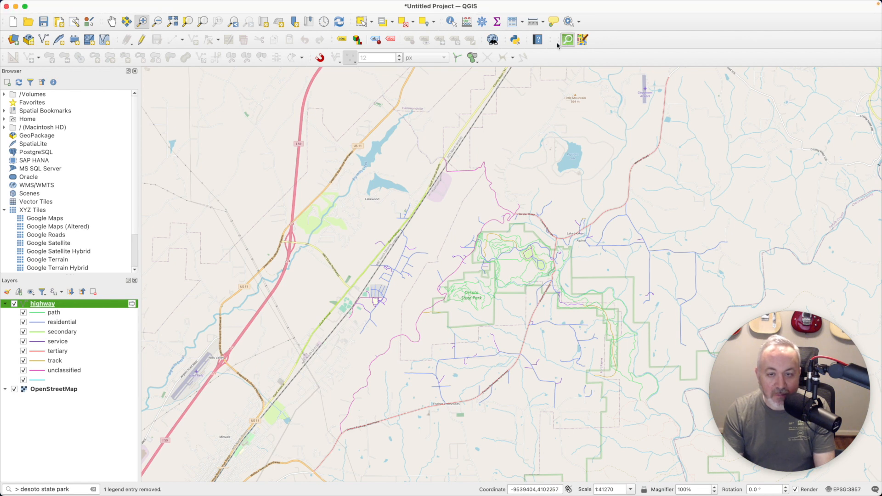
Run a QuickOSM query for key 'waterway' over the Canvas Extent, then close the dialog
click(356, 94)
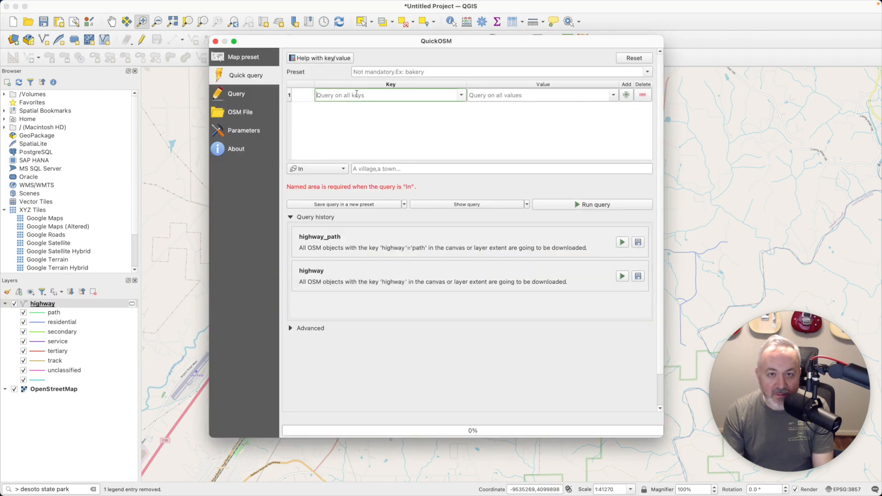
text(wa)
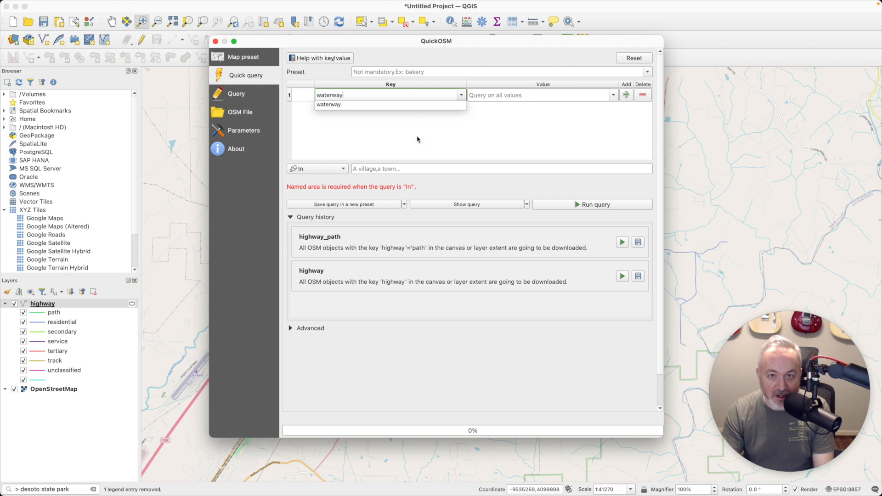
text(terway)
click(417, 139)
click(317, 169)
click(317, 191)
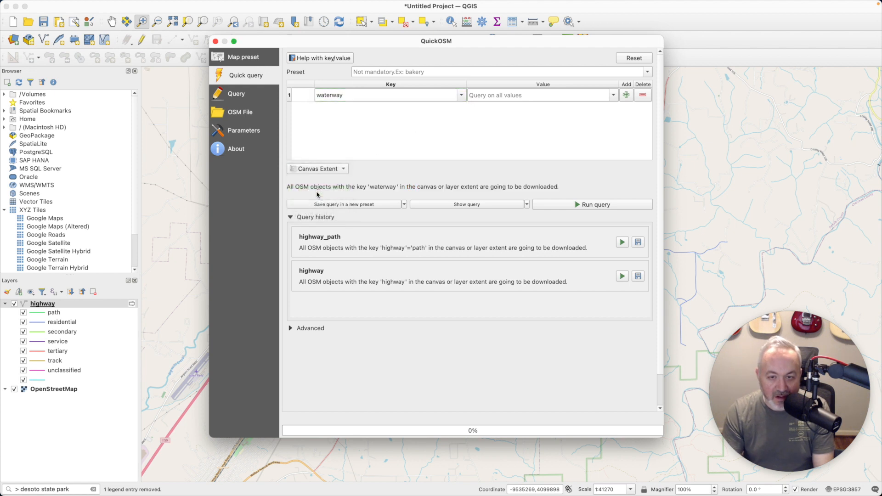
click(593, 207)
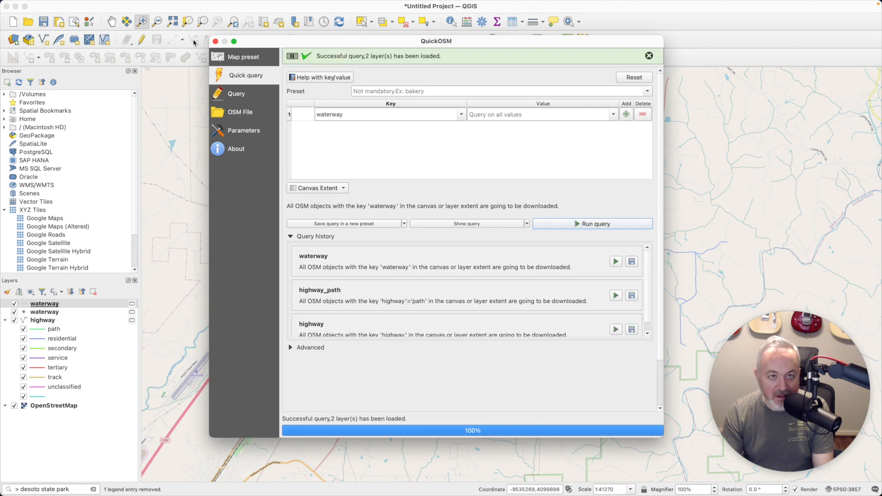
click(216, 42)
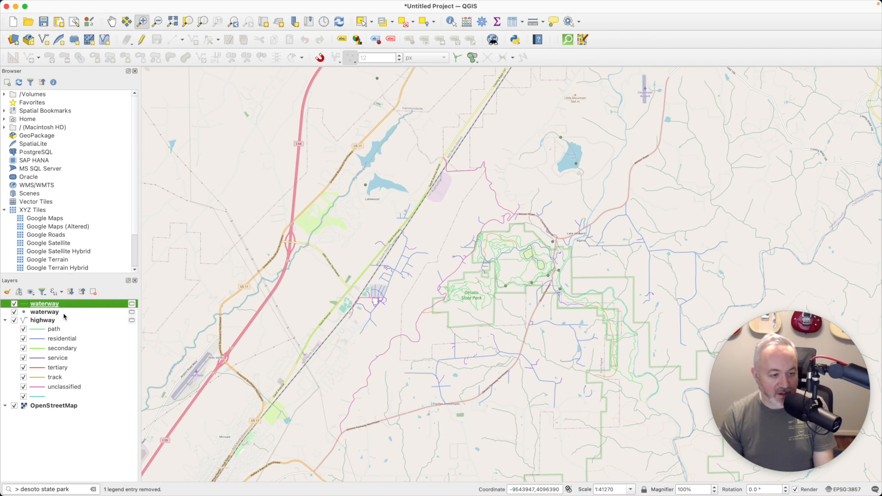
Remove both waterway layers from the project
click(79, 314)
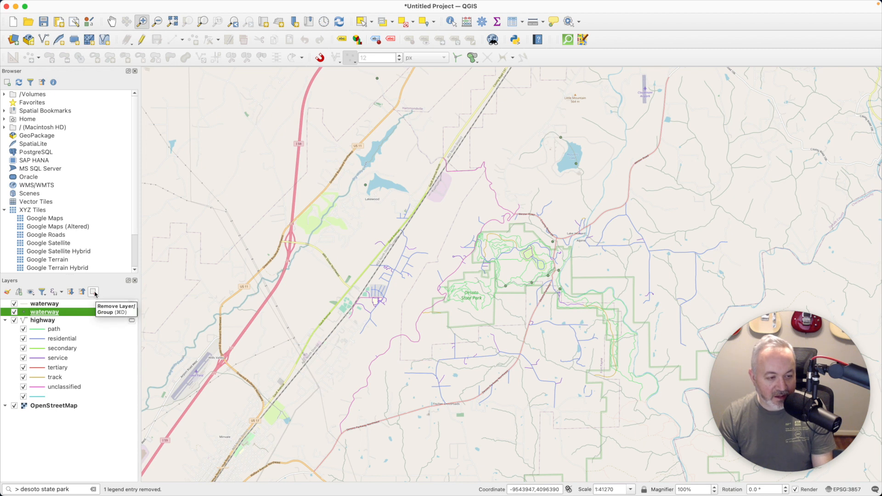
click(93, 292)
click(470, 261)
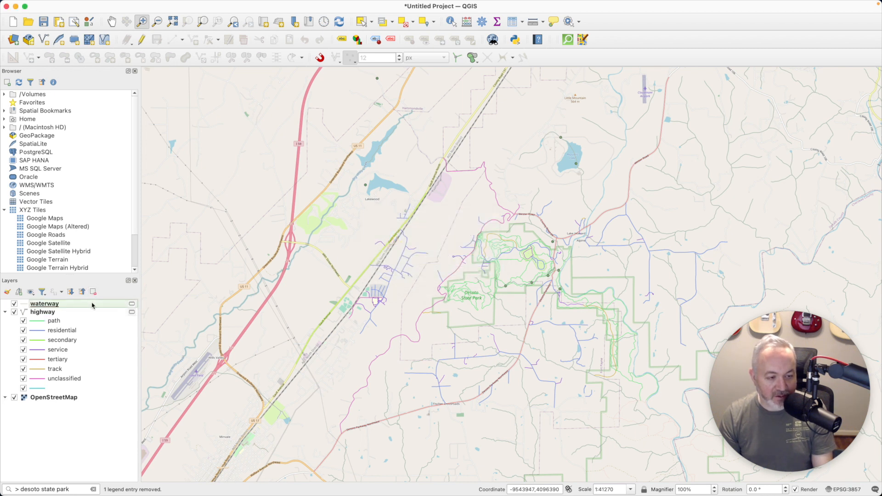
click(50, 303)
click(94, 291)
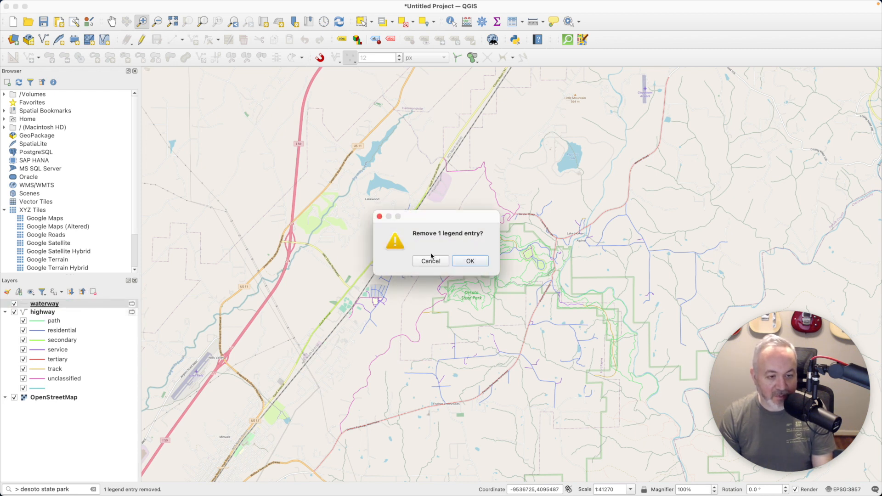
click(468, 260)
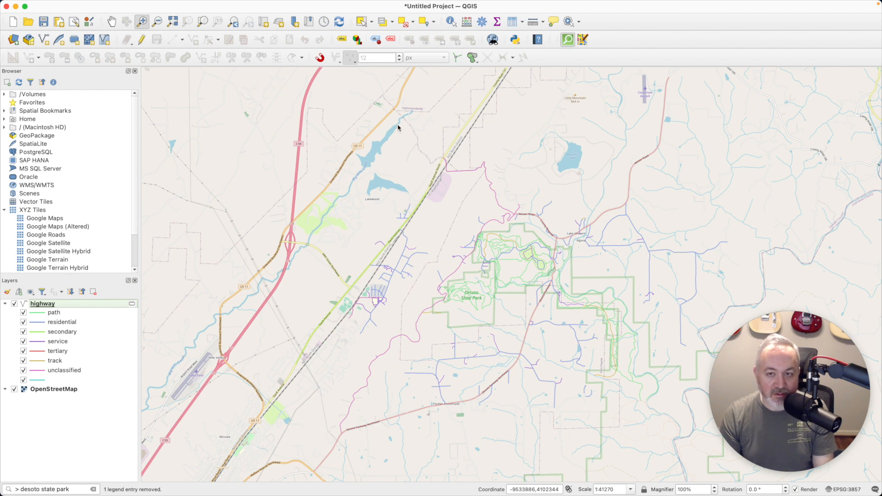
Set up a new QuickOSM query with key 'waterway' and Canvas Extent, showing the advanced options
click(370, 96)
text(waterway)
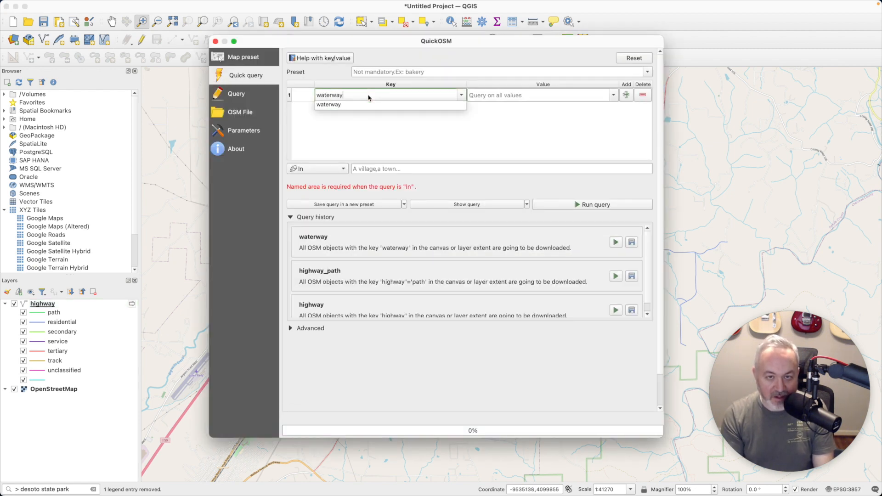
click(340, 158)
click(338, 168)
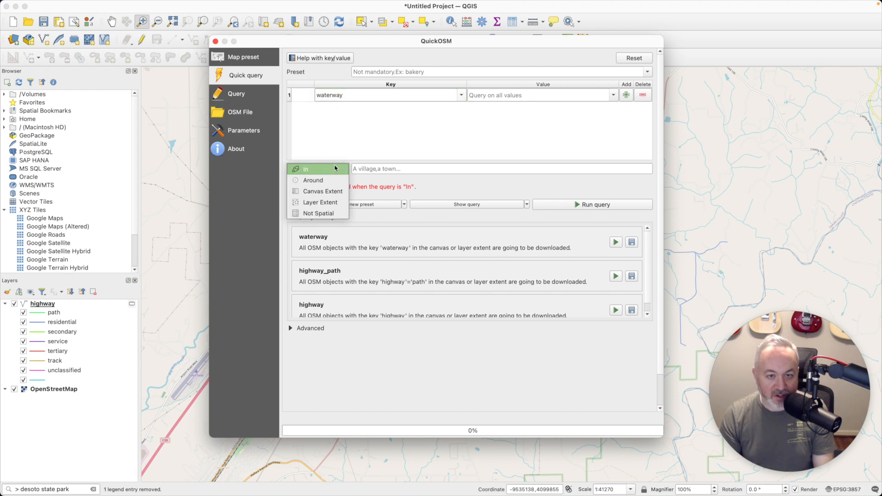
click(336, 193)
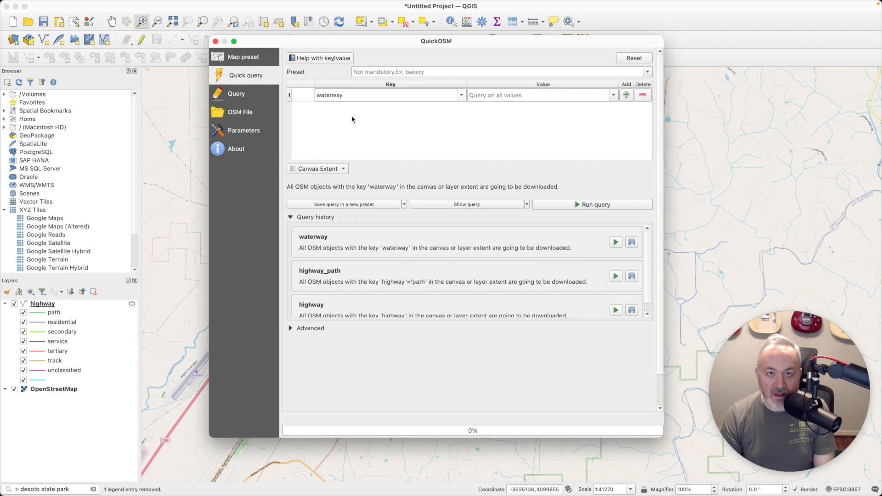
click(289, 328)
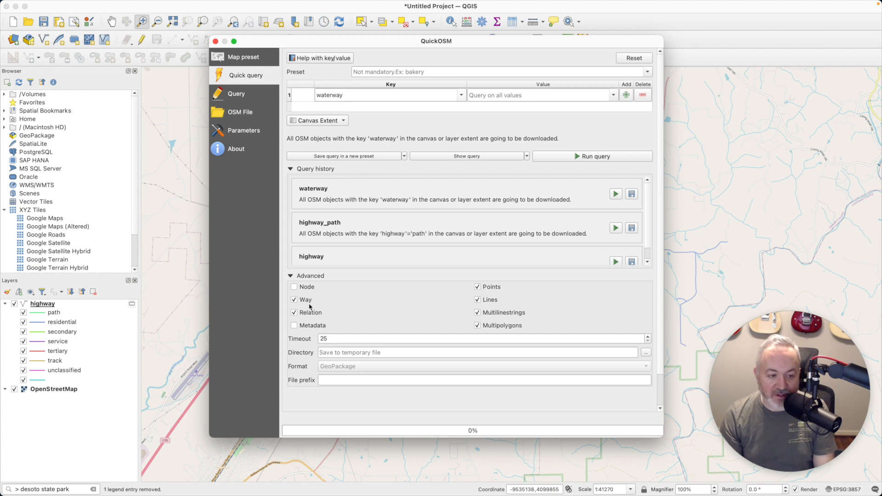
key(super+Tab)
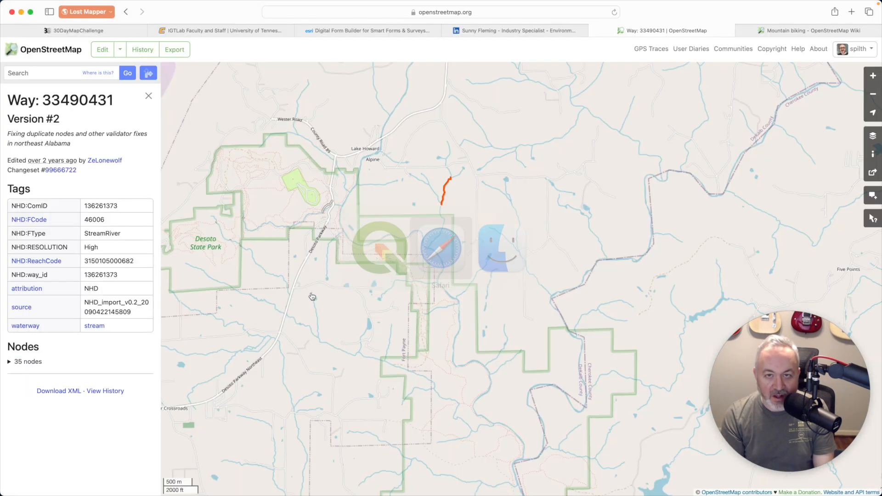
key(super+t)
text(openstreetmap)
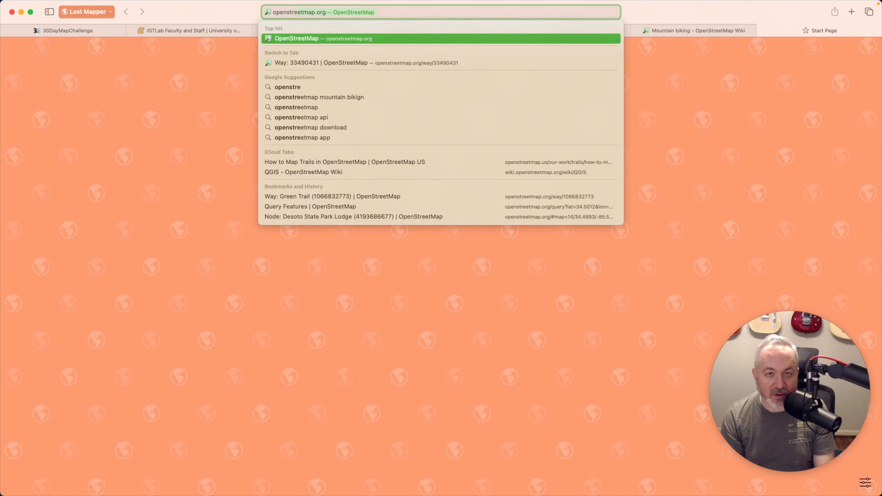
text( elements)
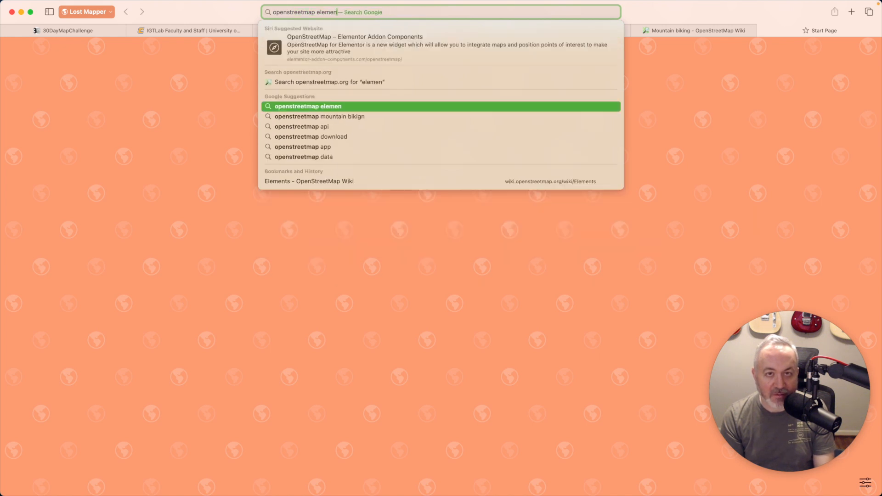
key(Return)
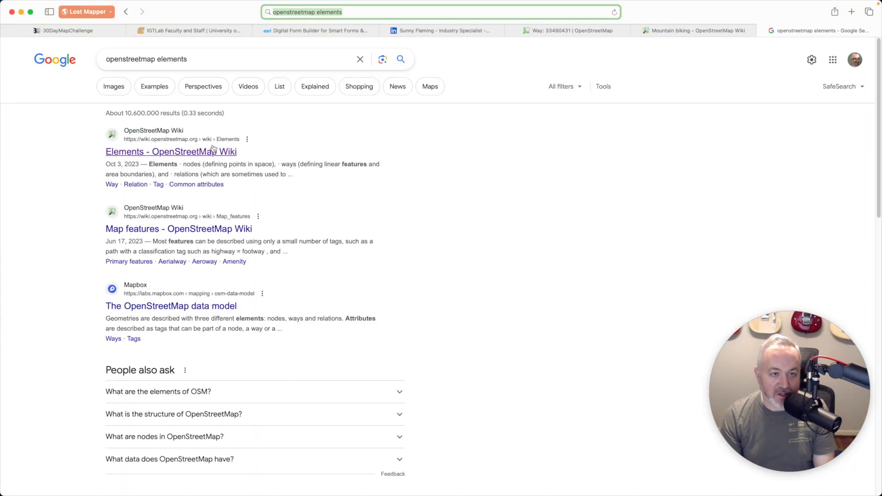
click(213, 152)
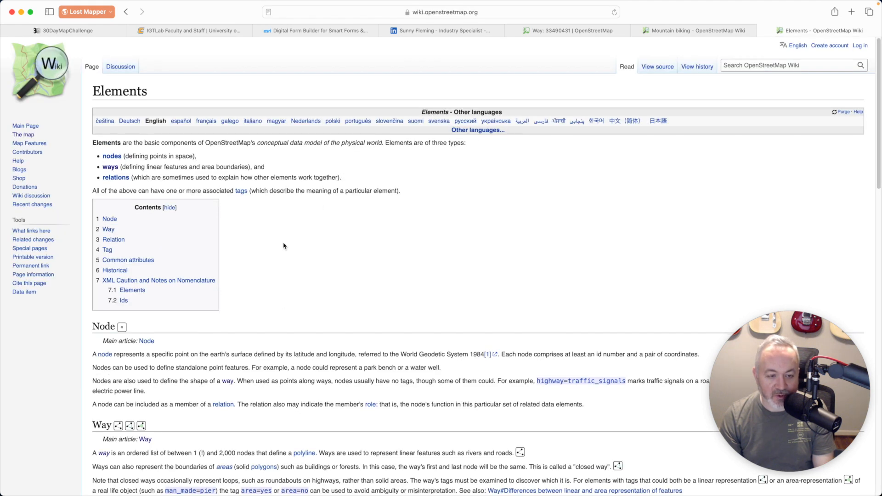
scroll(285, 244, down, 3)
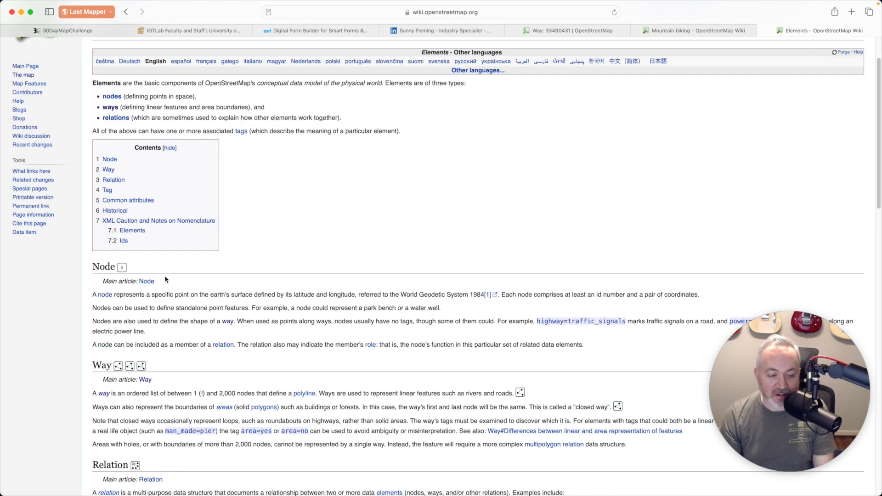
scroll(198, 285, down, 3)
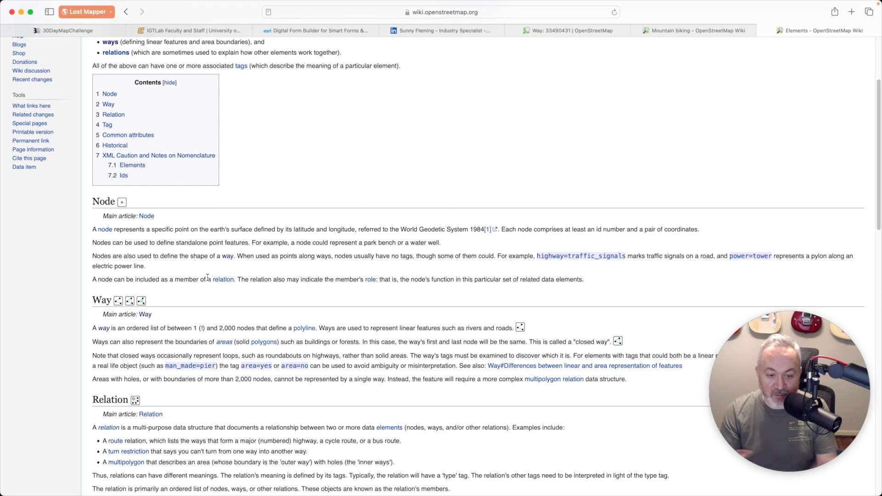
scroll(208, 277, down, 1)
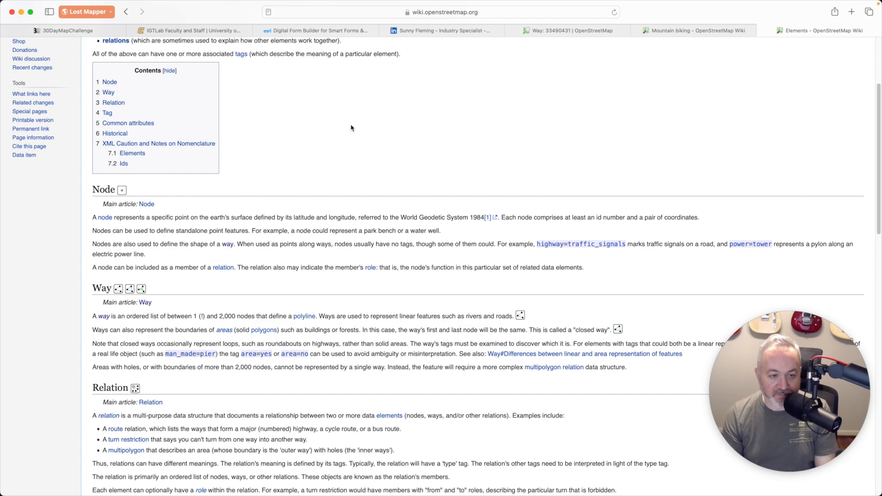
key(super+Tab)
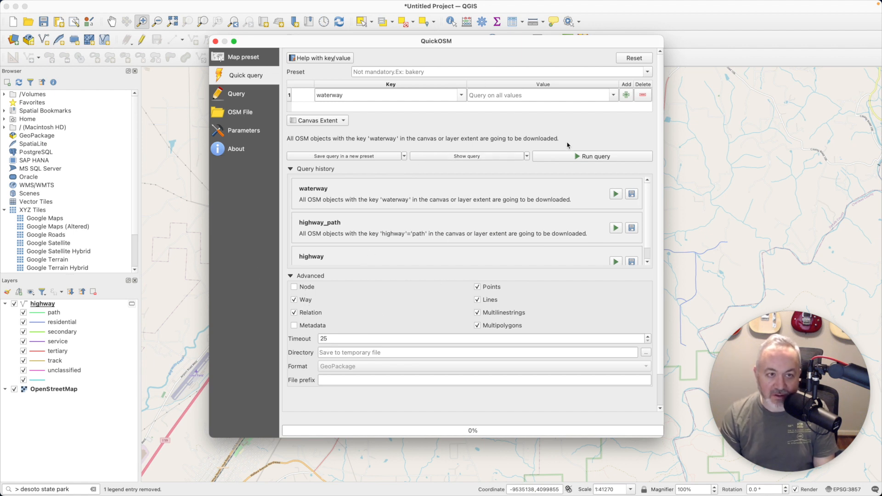
Run the waterway query, then rerun it with Points excluded
click(574, 154)
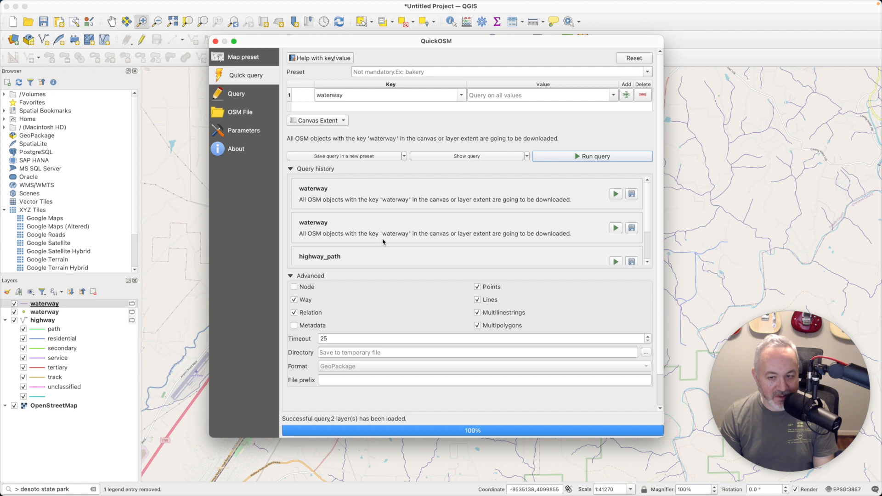
click(492, 288)
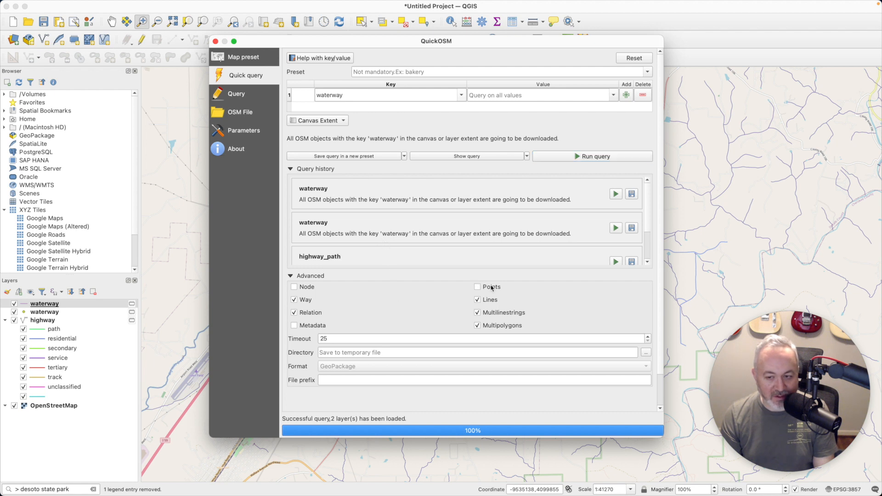
click(580, 158)
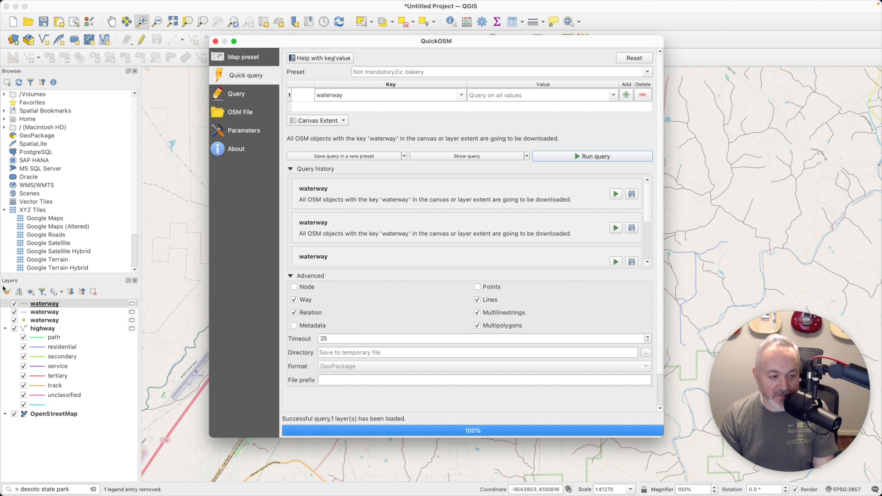
Remove the two extra waterway layers, keeping one waterway layer, and open its properties
click(75, 310)
shift+click(78, 321)
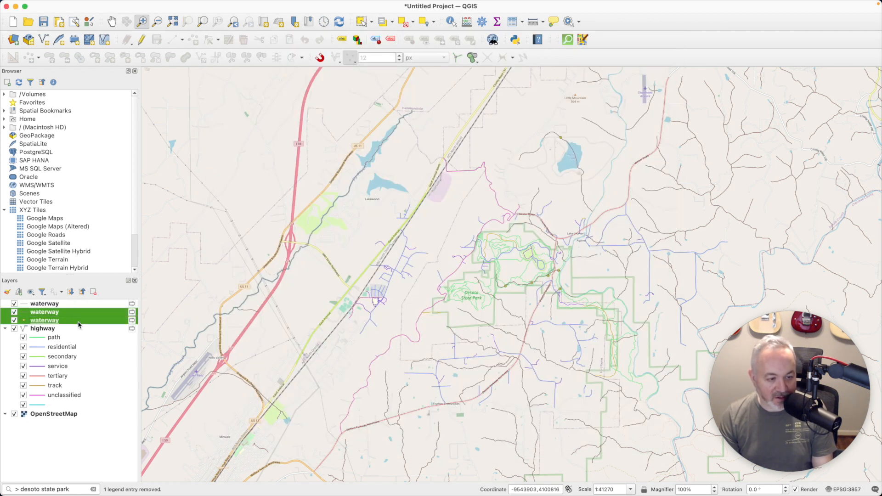
click(93, 291)
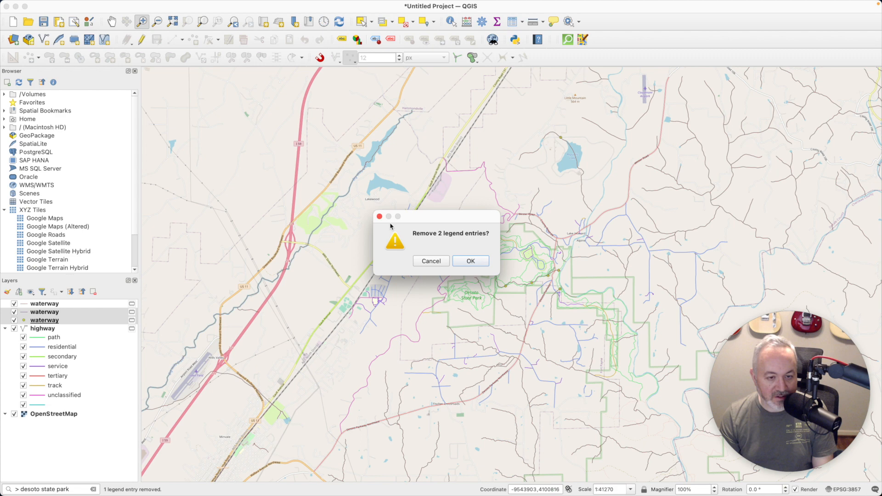
click(481, 261)
click(57, 306)
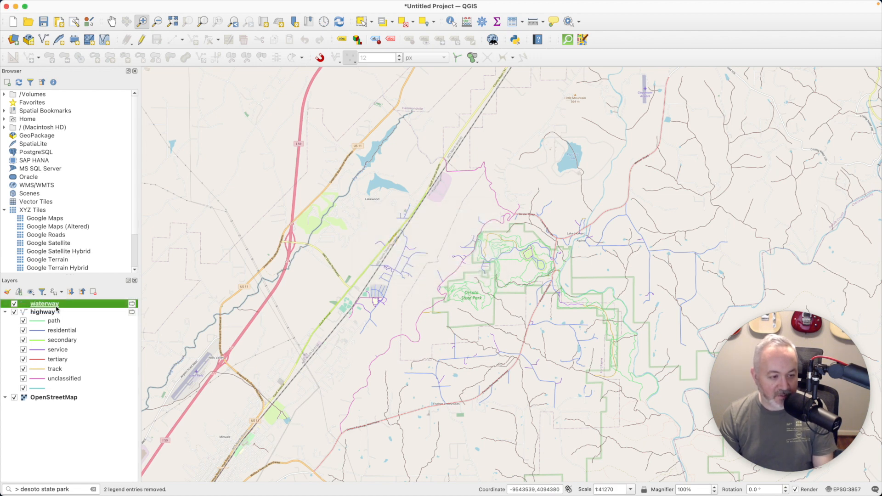
double_click(56, 306)
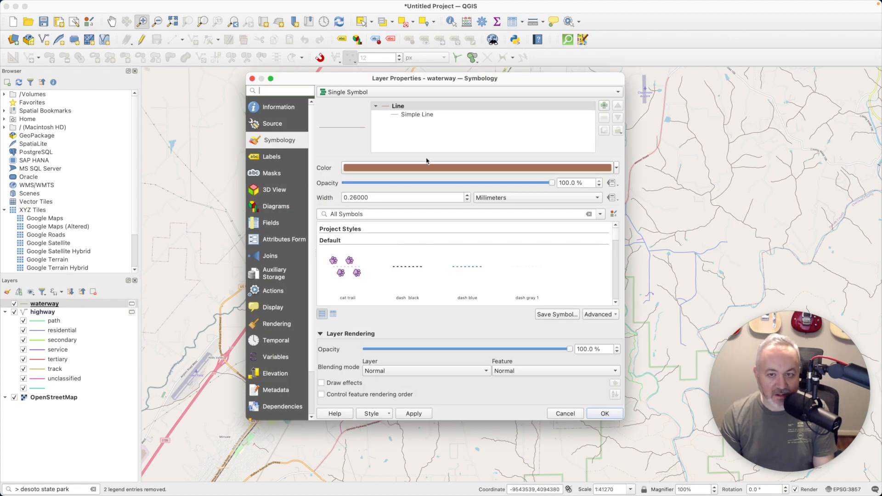
Style the waterway lines light blue (#a6cee3) with a 0.75 mm width
click(427, 167)
click(309, 233)
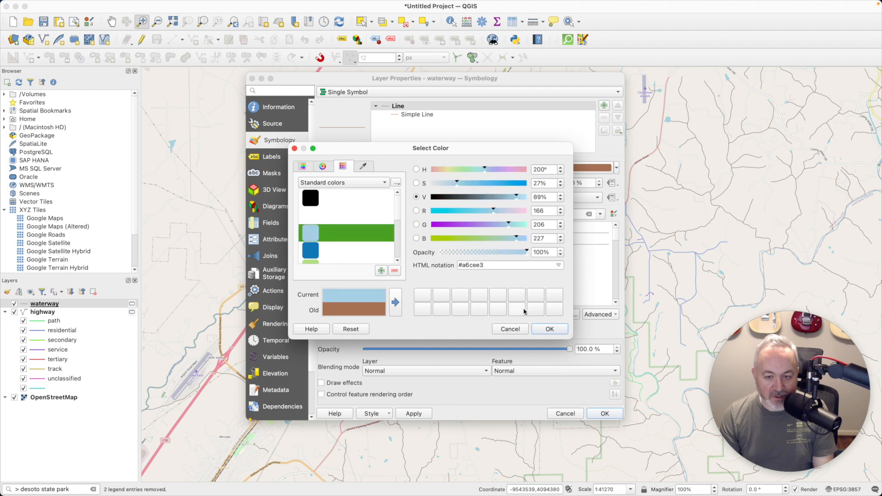
click(550, 329)
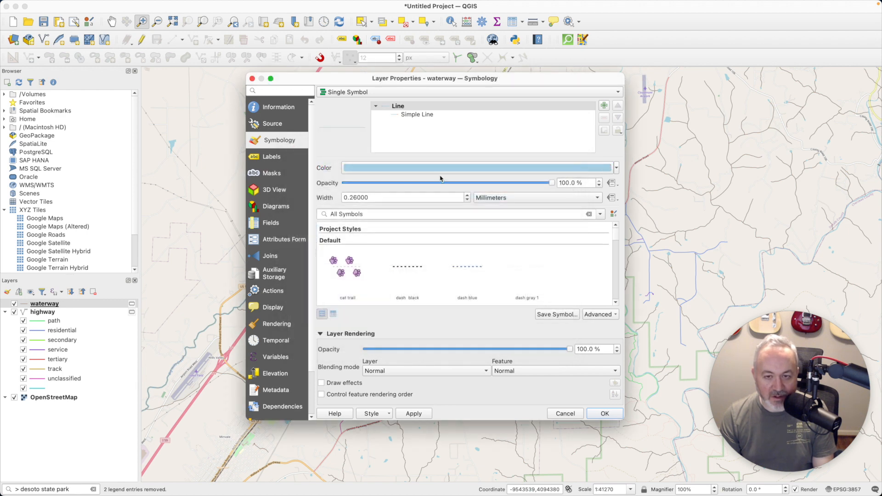
double_click(388, 197)
text(0.)
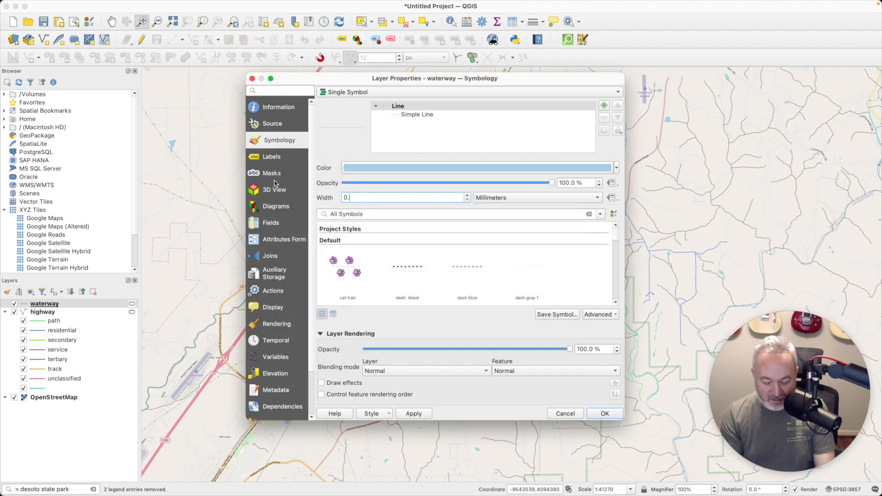
text(75)
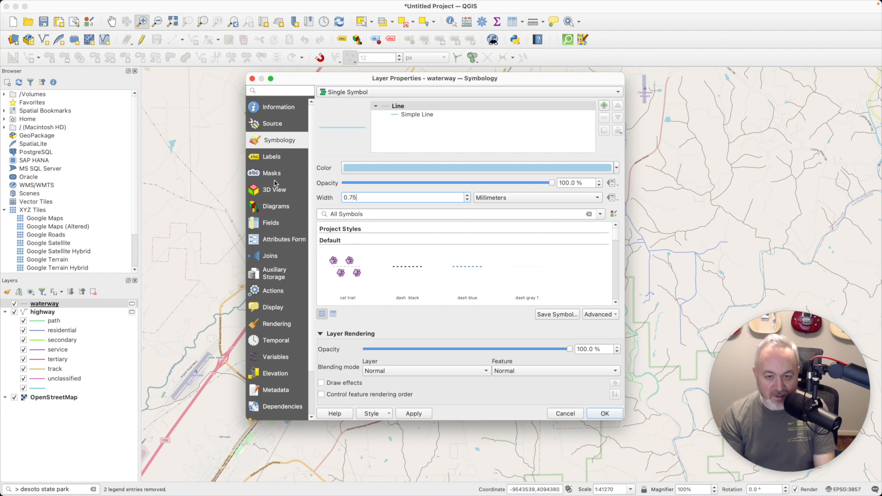
click(605, 414)
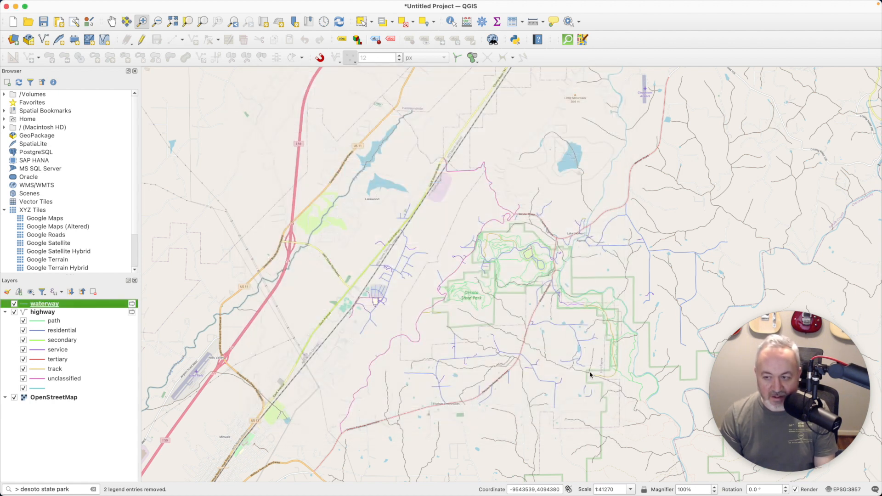
Toggle the OpenStreetMap basemap and waterway layer visibility to compare, leaving waterways hidden
click(14, 398)
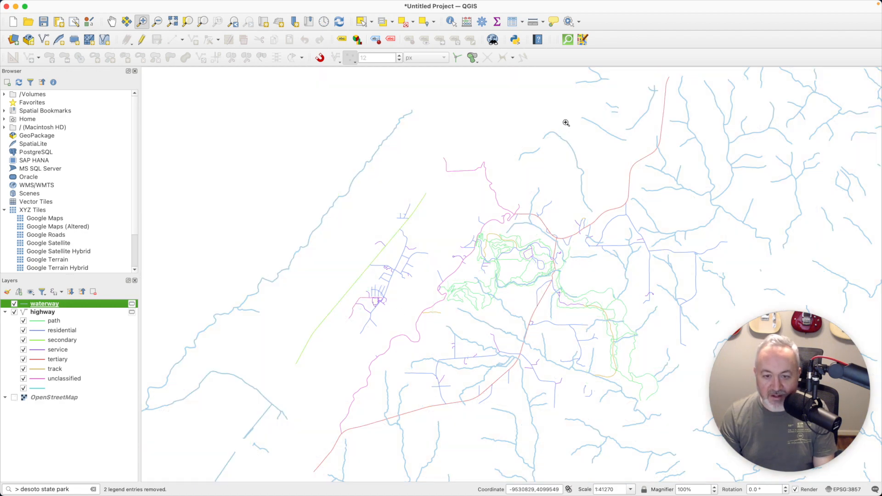
click(14, 398)
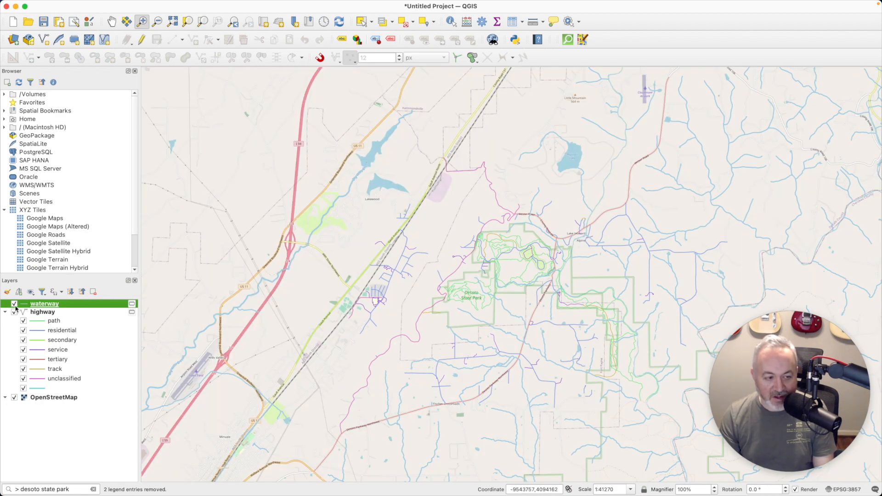
click(15, 304)
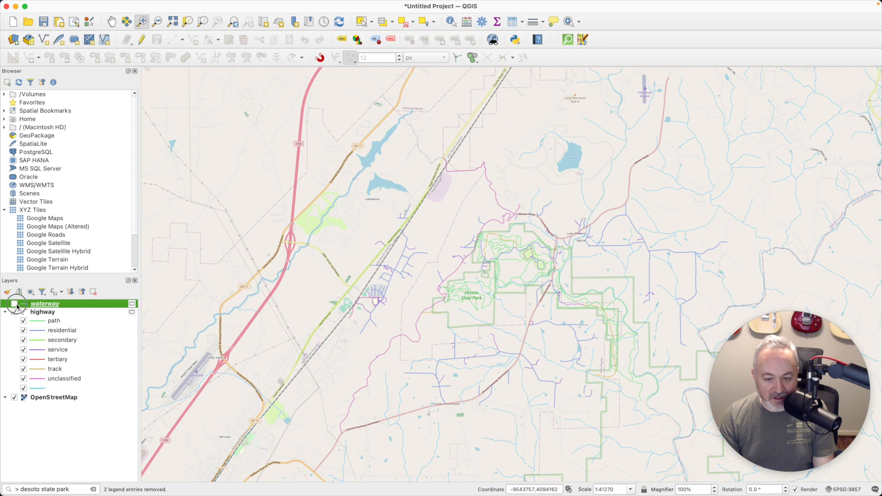
click(15, 305)
click(15, 305)
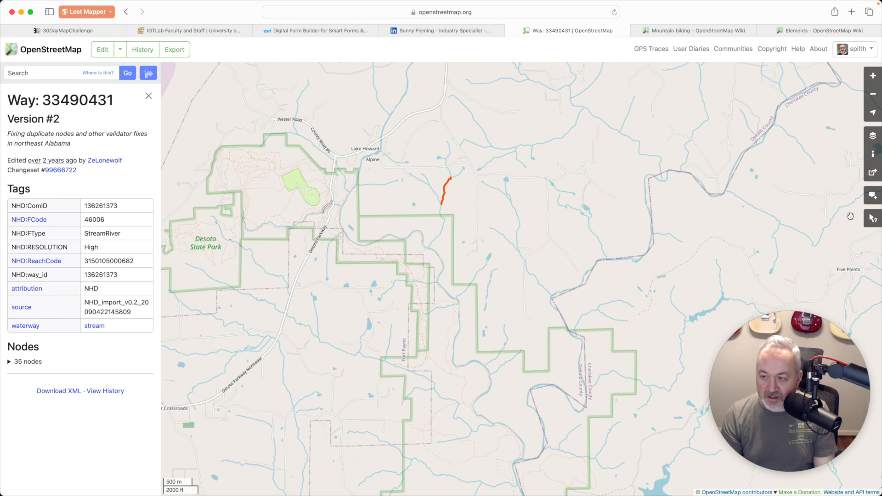
Query the small pond on OpenStreetMap, open Water #33566794's LakePond details, then return to QGIS
click(872, 219)
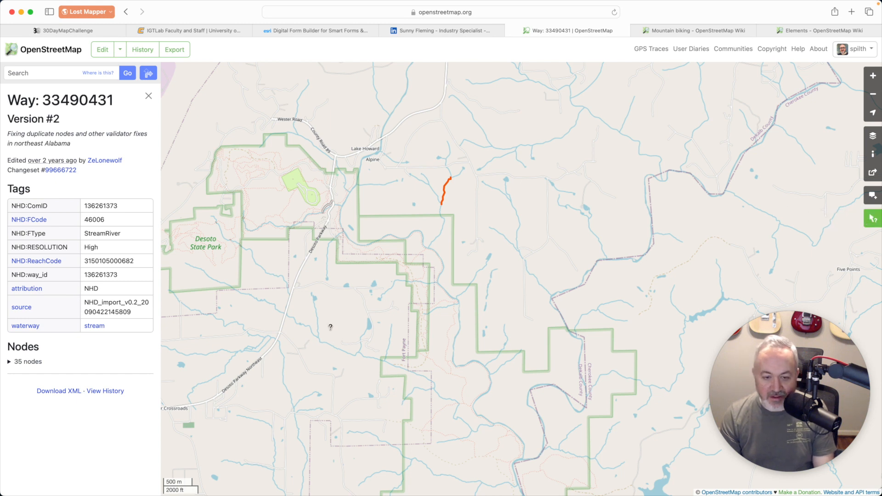
click(370, 325)
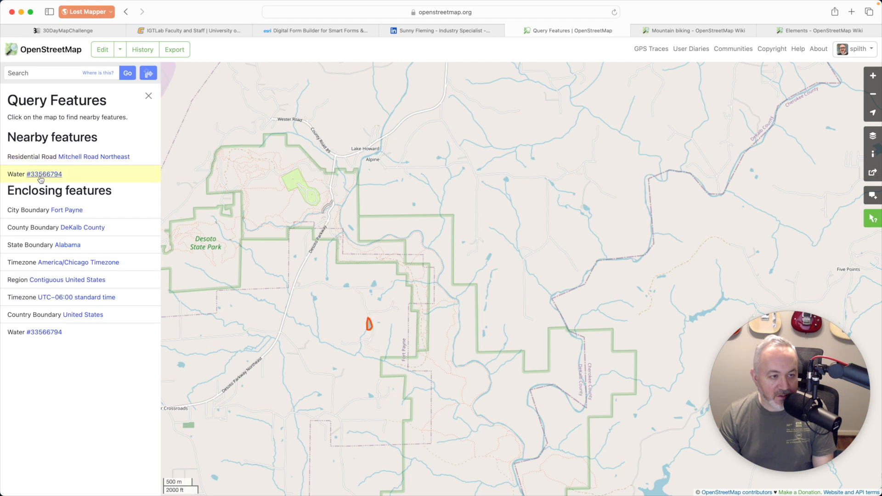
click(40, 175)
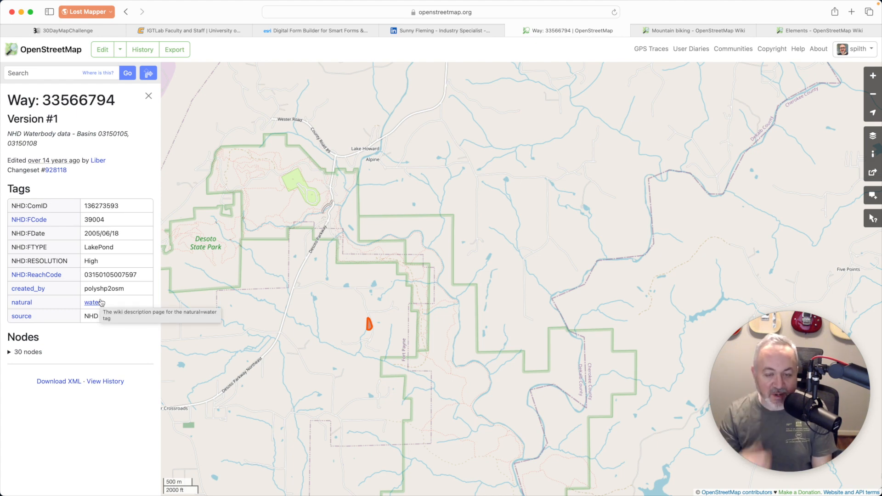
key(super+Tab)
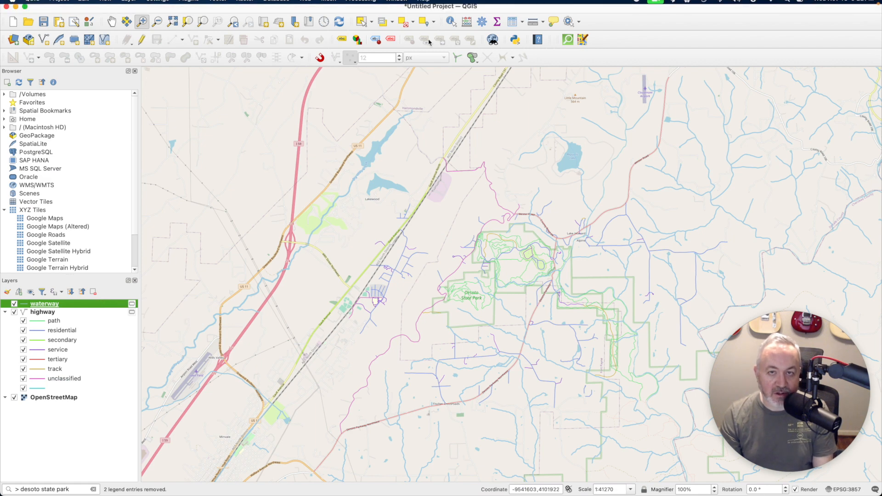
Zoom the map to the DeSoto State Park project bookmark under Spatial Bookmarks, at 1:17619
click(566, 40)
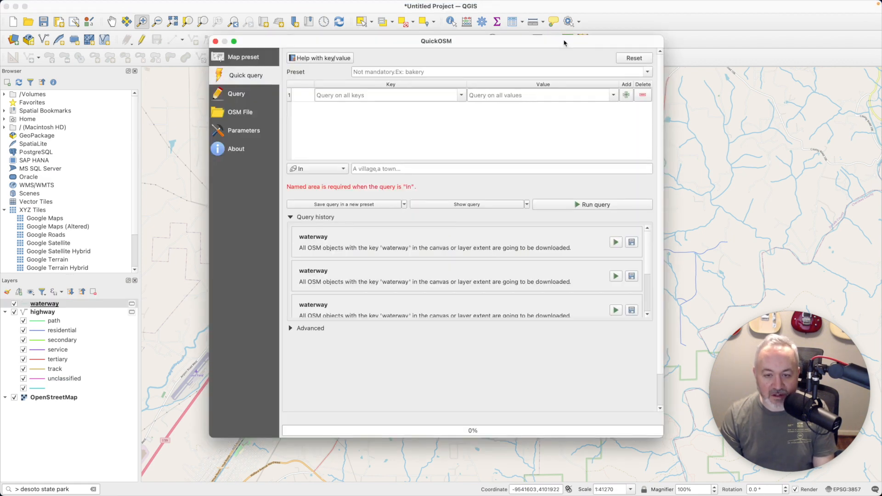
key(Escape)
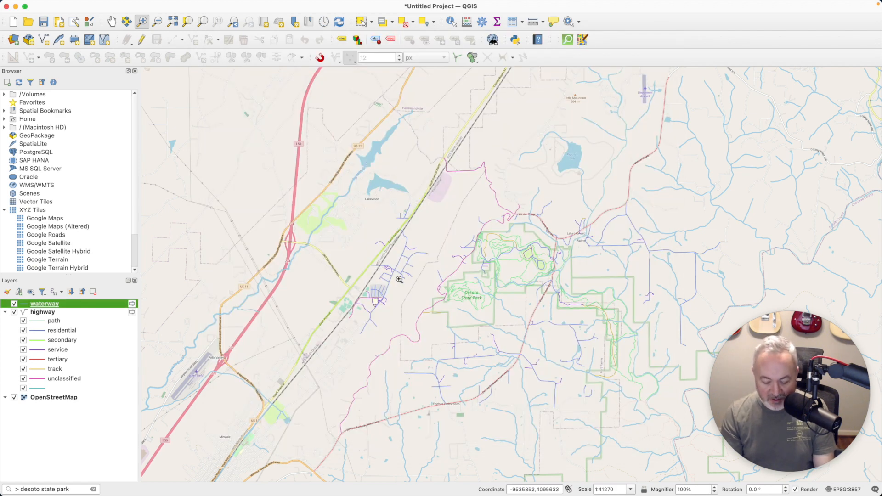
double_click(41, 111)
double_click(48, 119)
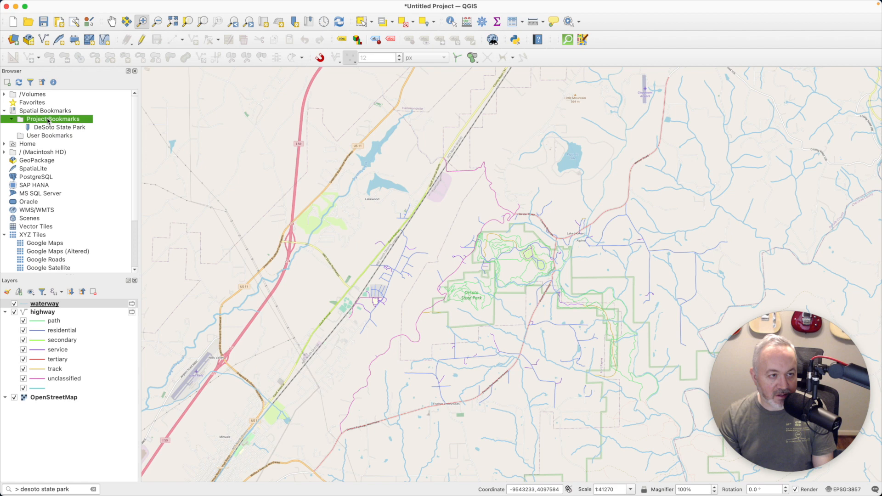
double_click(47, 127)
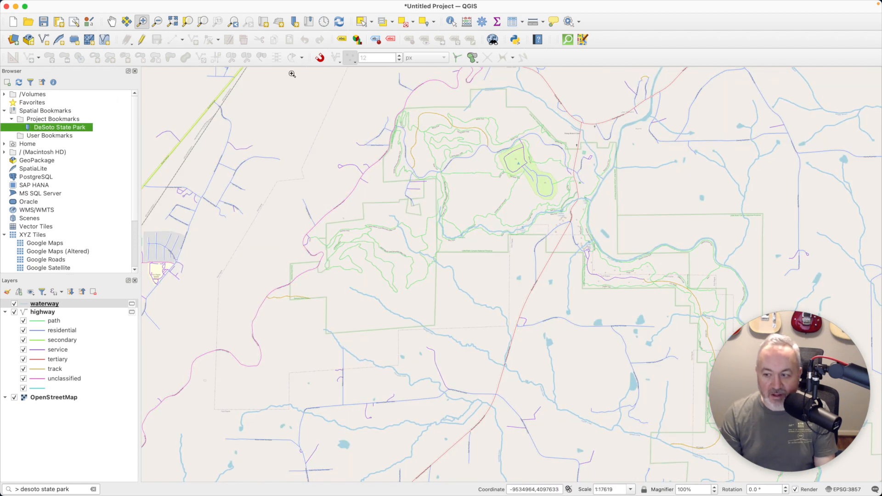
click(568, 42)
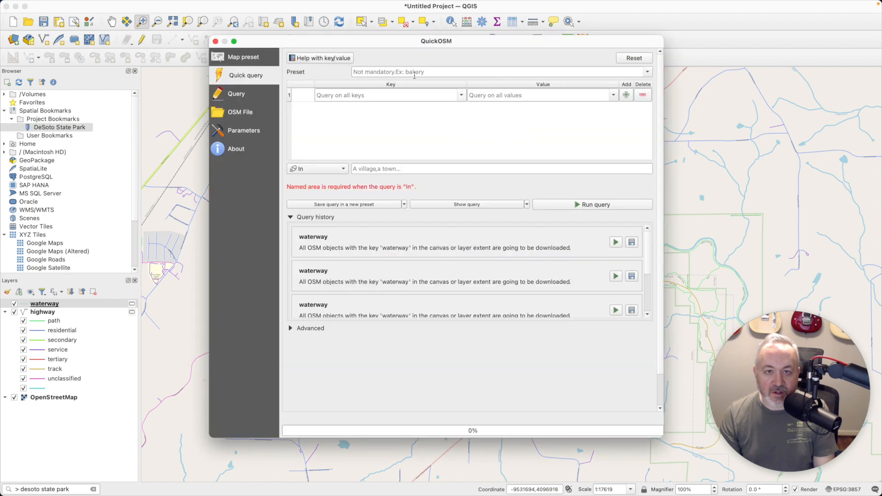
Set the QuickOSM key to 'natural', leaving the value empty to fetch all natural features
click(398, 95)
text(natural)
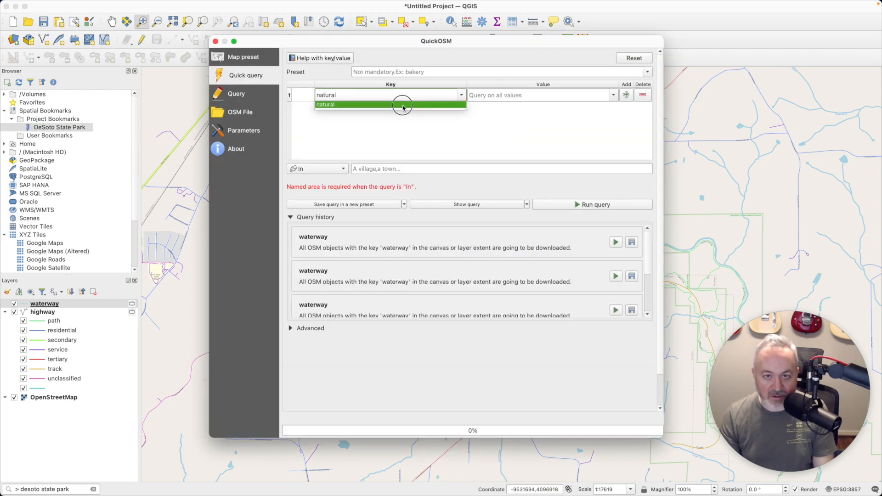
click(399, 105)
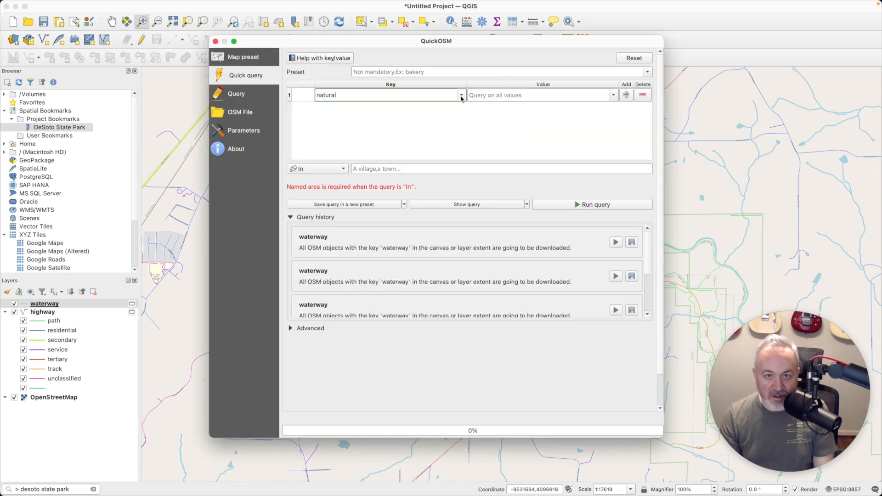
click(613, 95)
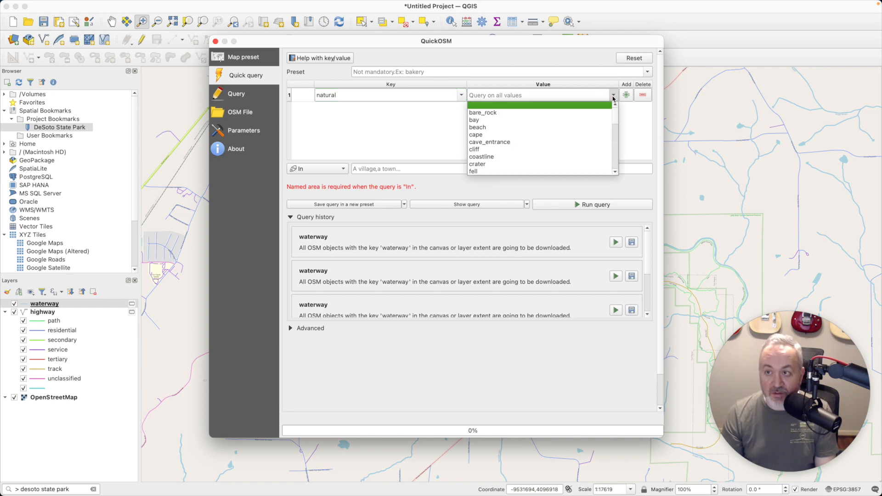
mouse_move(614, 114)
mouse_down()
mouse_move(610, 170)
mouse_move(615, 112)
mouse_up()
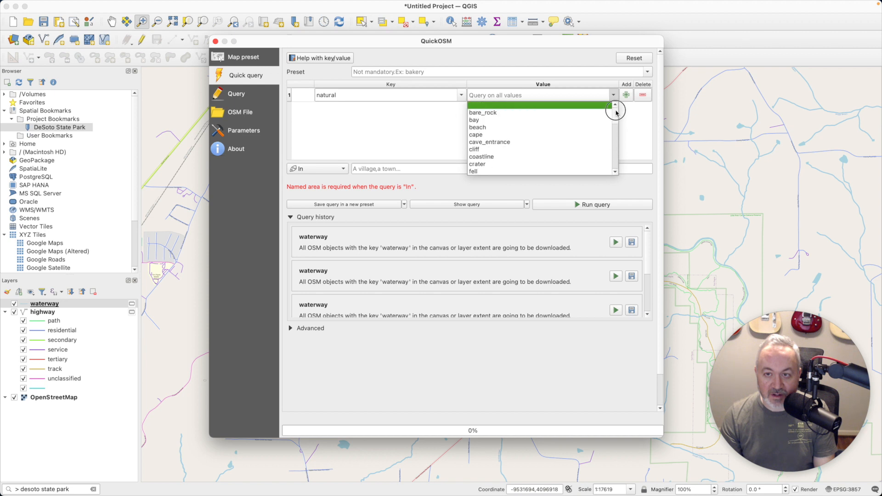
scroll(505, 152, down, 1)
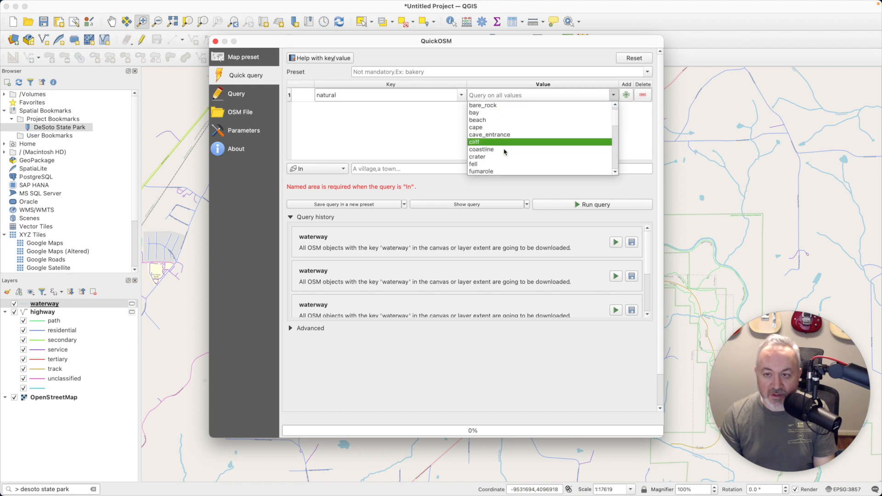
scroll(505, 152, down, 3)
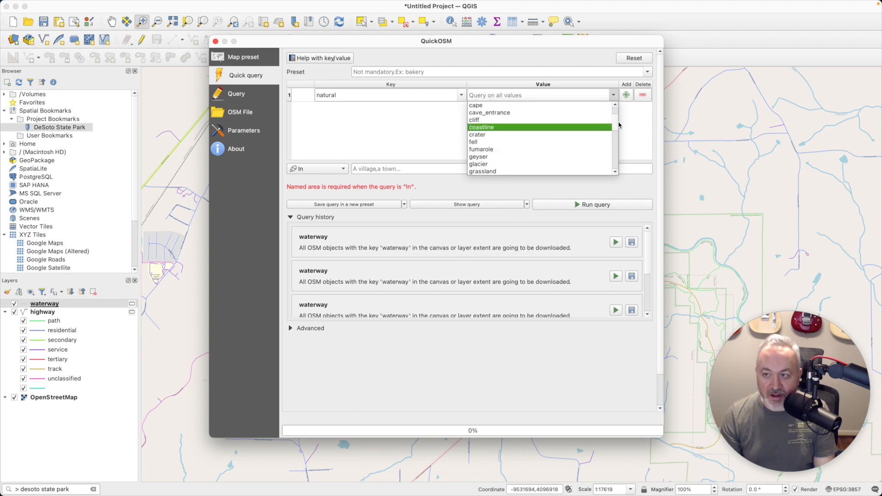
scroll(613, 131, down, 1)
click(434, 129)
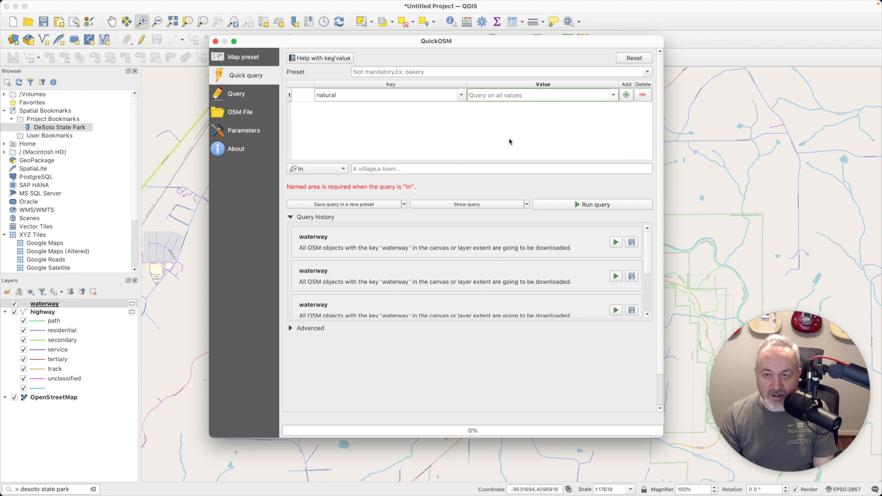
Run the natural query over the Canvas Extent and close the QuickOSM dialog
click(316, 168)
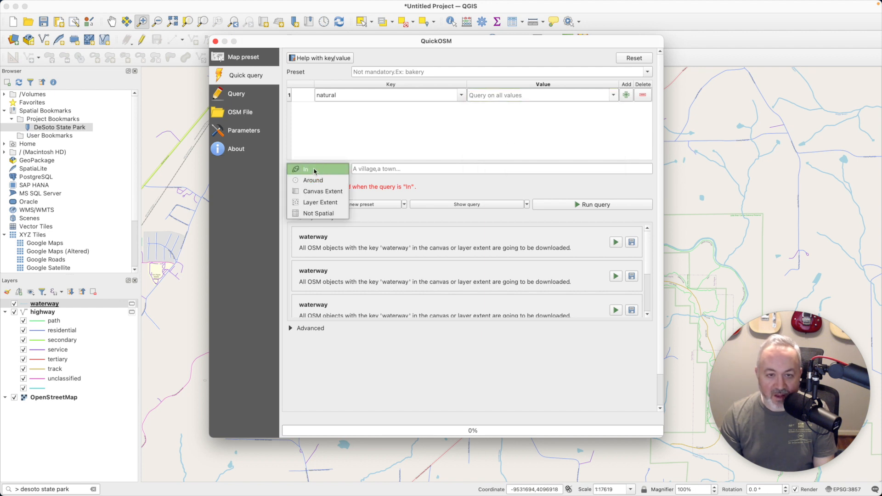
click(324, 192)
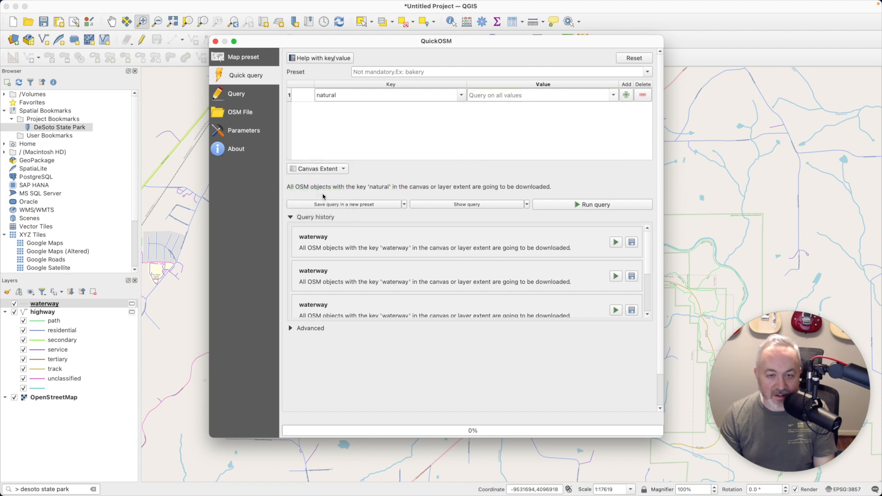
click(601, 202)
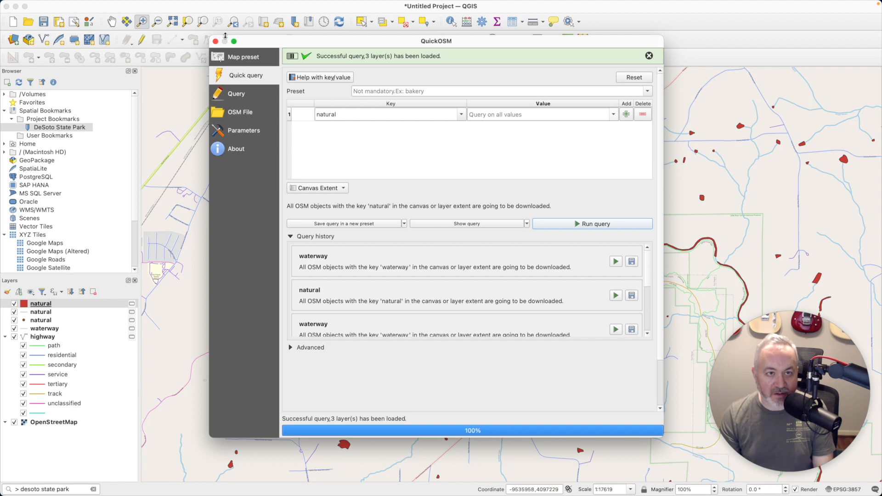
click(214, 42)
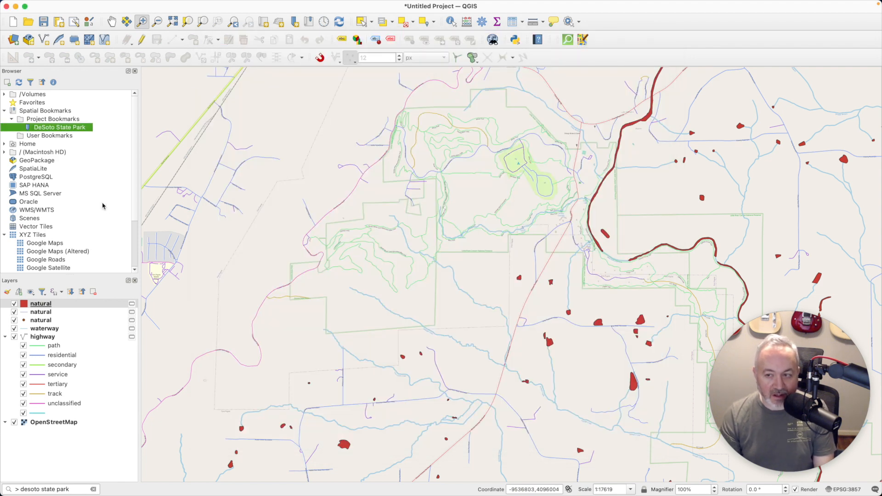
Toggle the line and point natural layers' visibility to compare them with the polygon layer
click(55, 312)
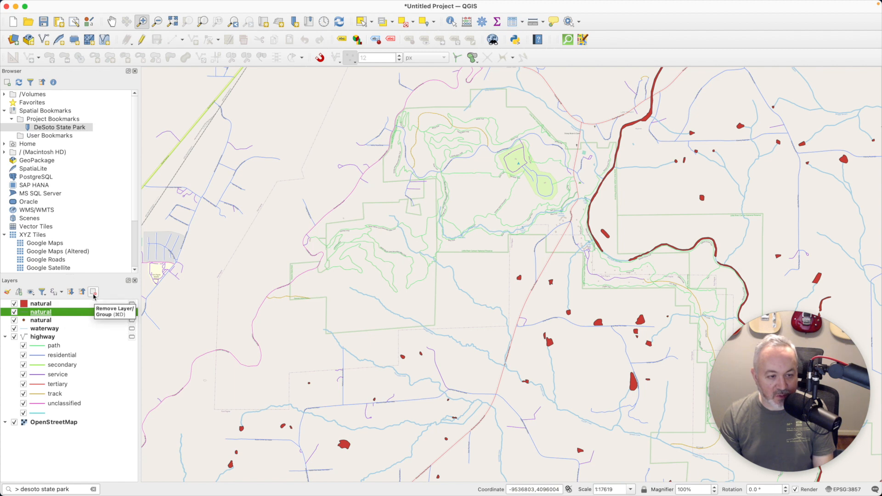
click(14, 313)
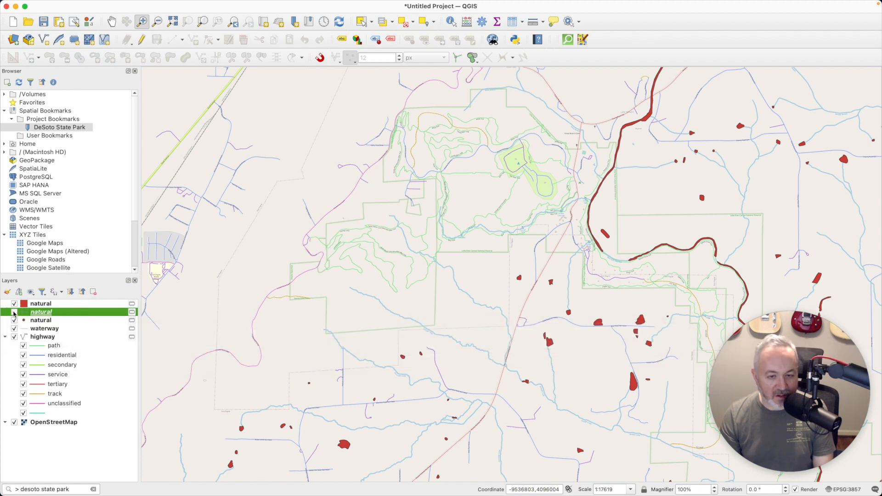
click(15, 320)
click(14, 320)
click(15, 312)
click(14, 313)
click(15, 320)
Remove the line and point natural layers, then open the polygon natural layer's properties
click(93, 291)
click(461, 261)
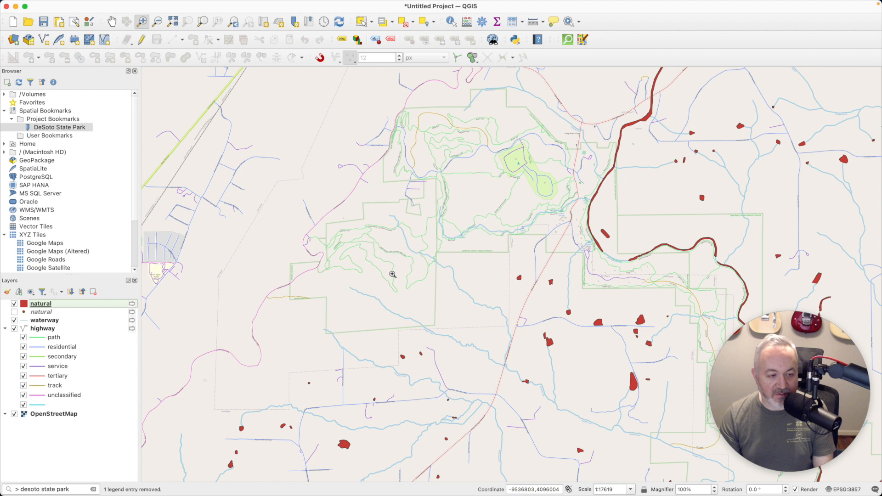
click(83, 314)
click(93, 291)
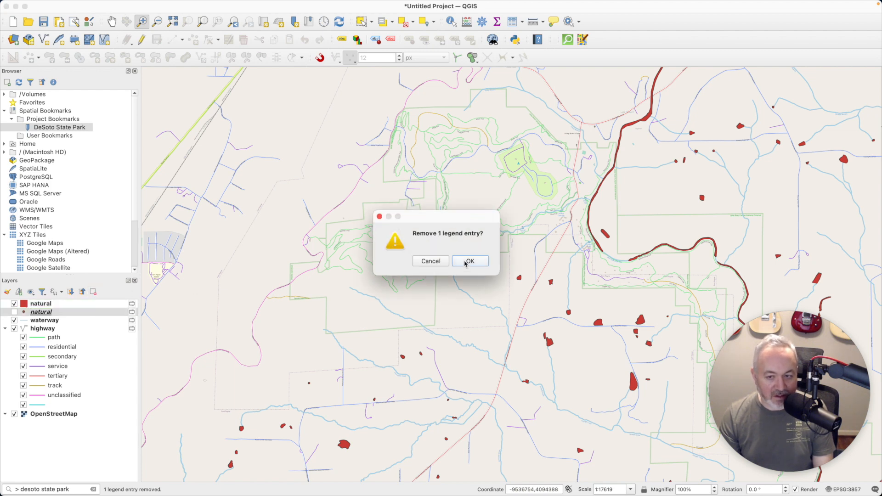
click(464, 261)
double_click(43, 305)
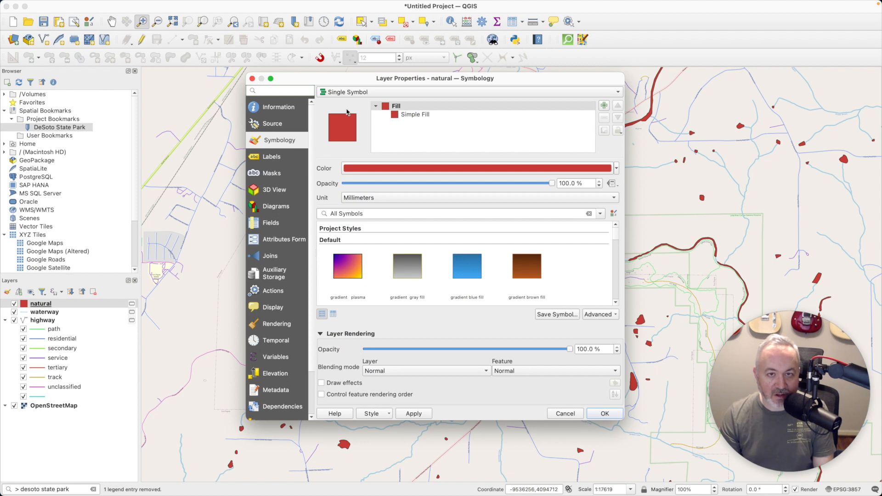
Switch the natural layer to Categorized symbology on the natural field and classify its values
click(373, 94)
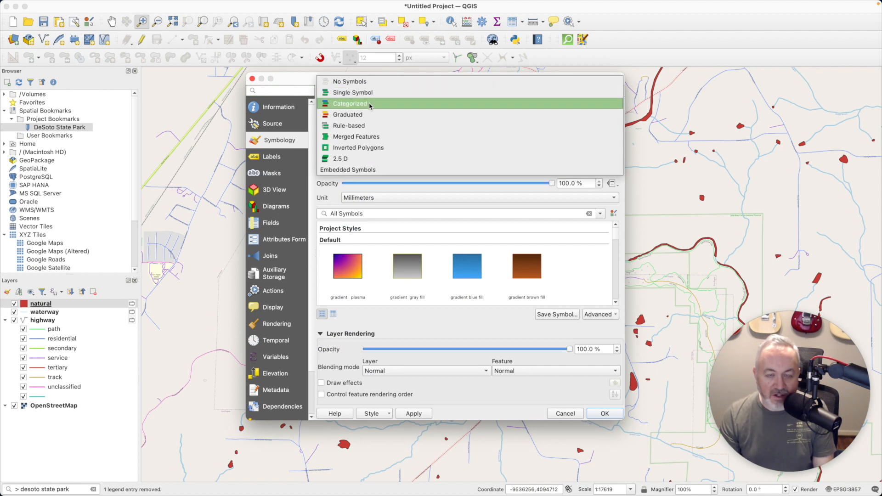
click(371, 104)
click(601, 108)
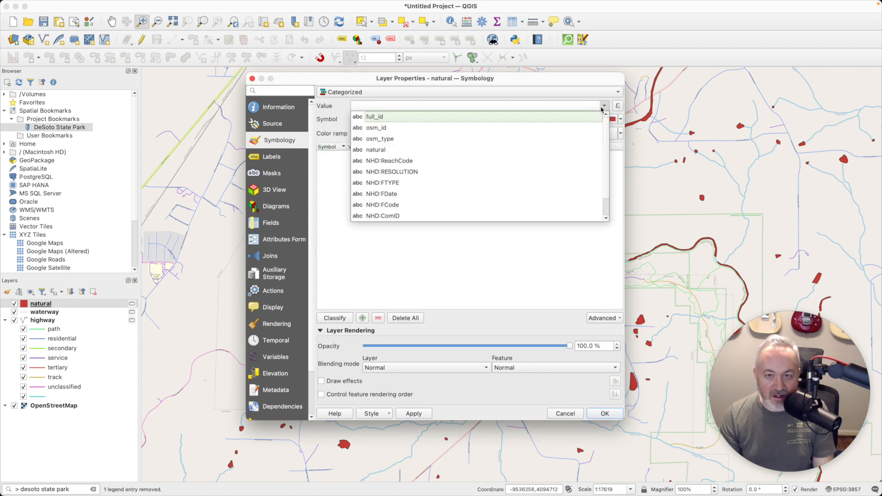
click(408, 150)
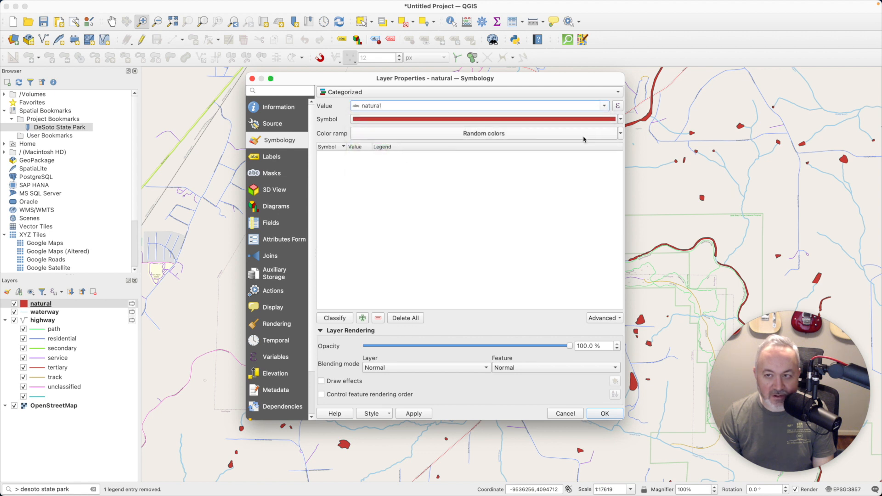
click(335, 317)
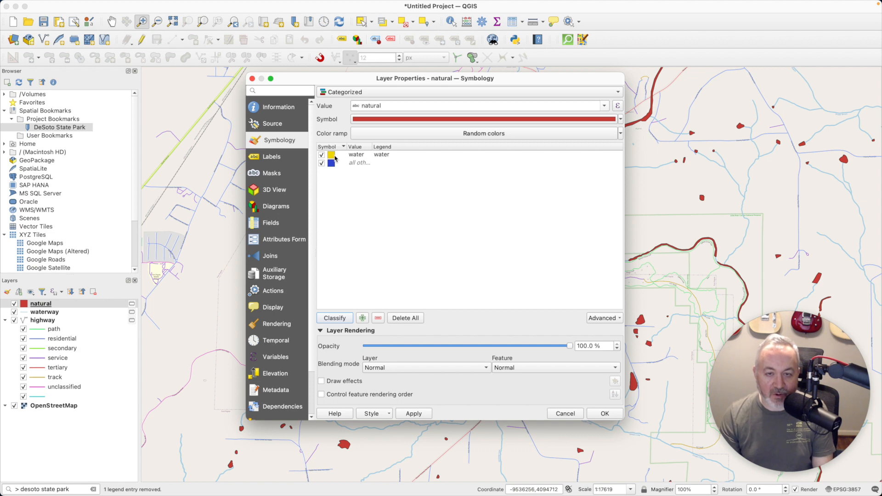
Give the water category a light blue #a6cee3 fill with no outline and apply
click(332, 157)
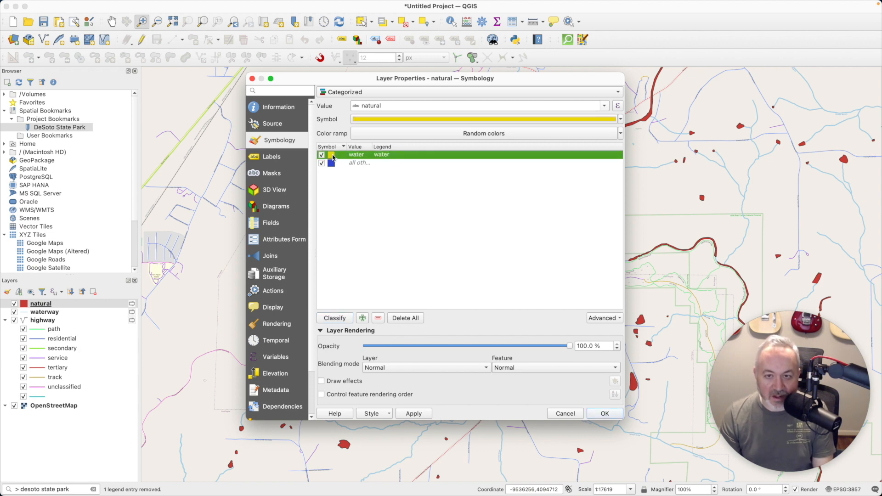
click(449, 118)
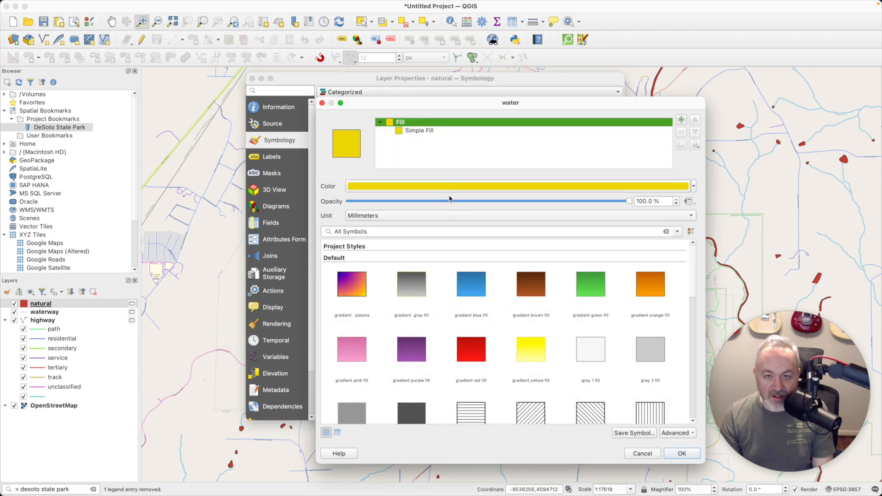
click(425, 132)
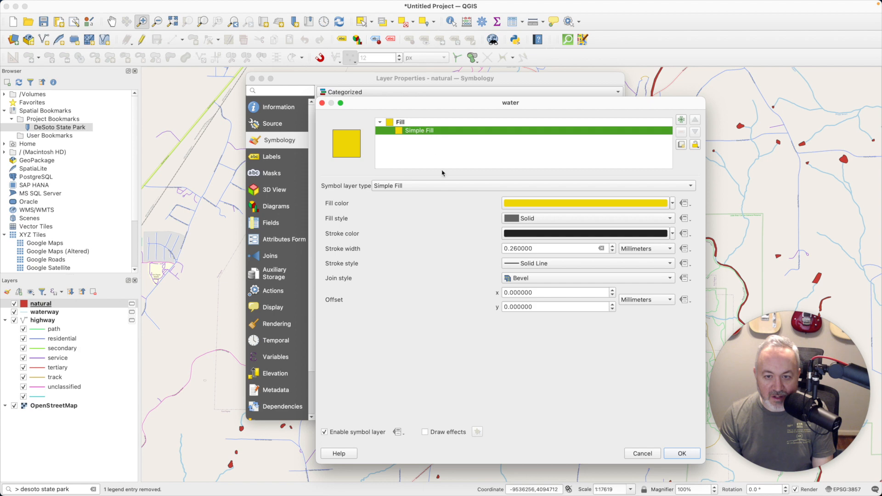
click(546, 208)
click(320, 234)
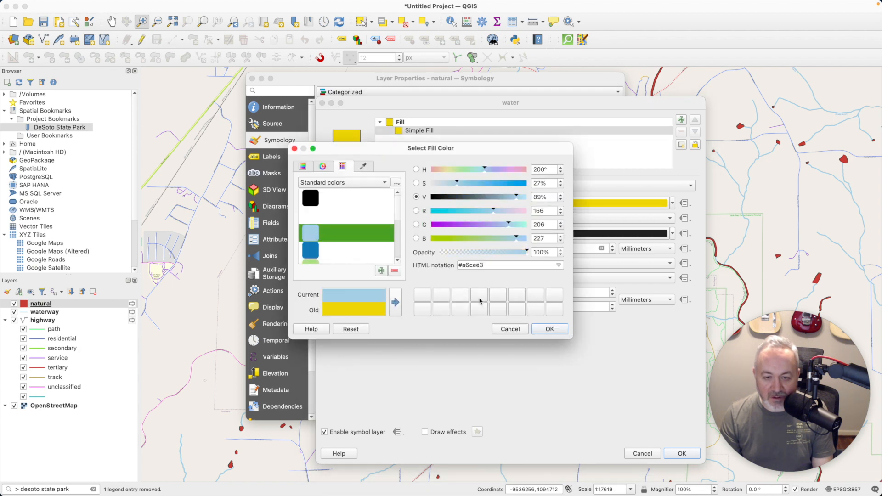
click(544, 331)
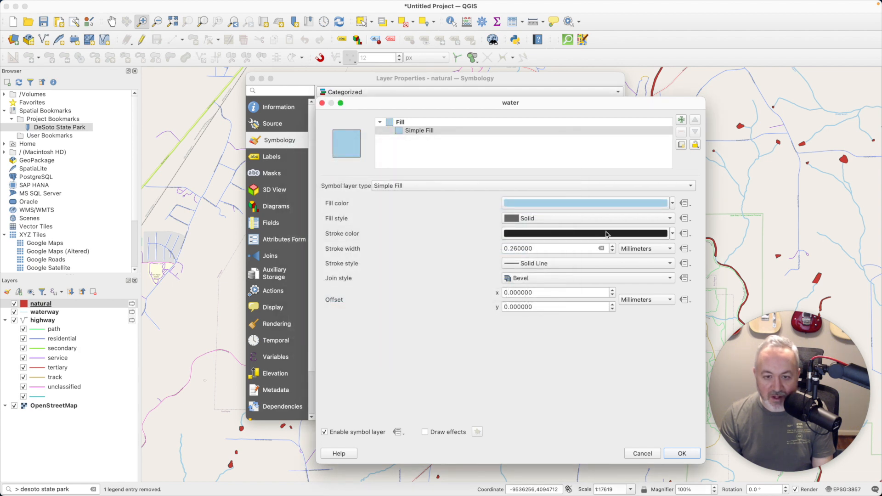
click(672, 234)
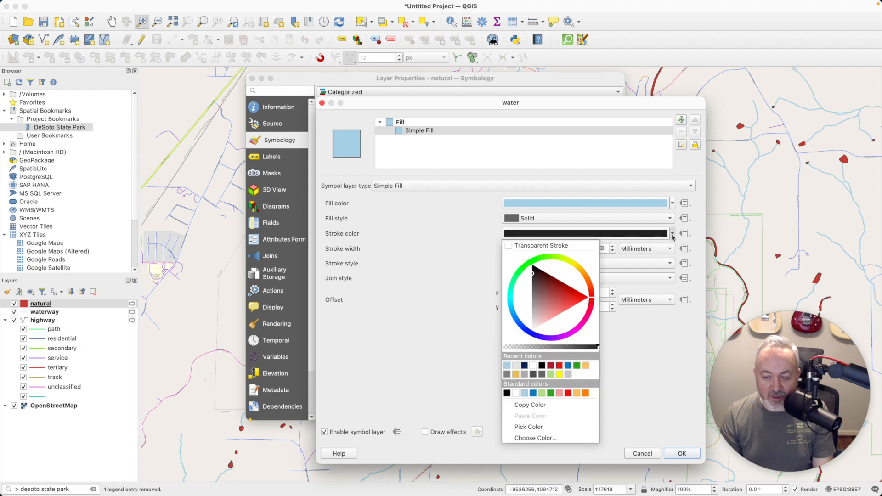
click(459, 242)
click(553, 265)
click(535, 274)
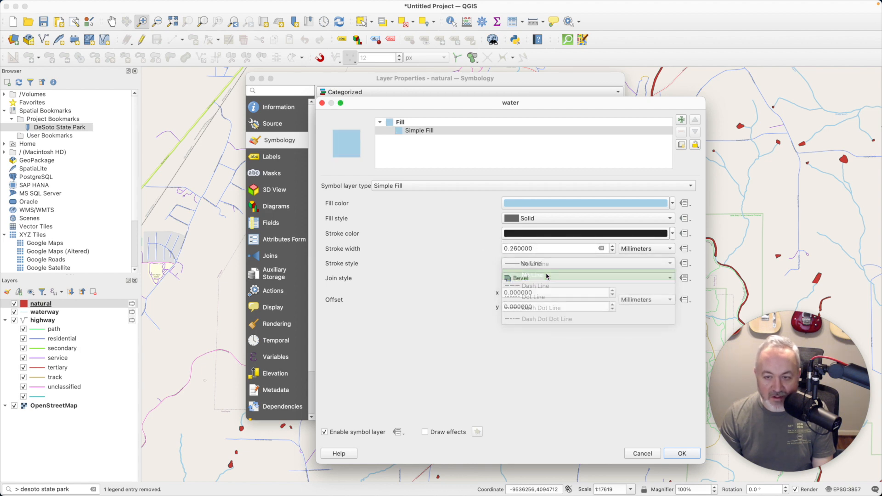
click(689, 454)
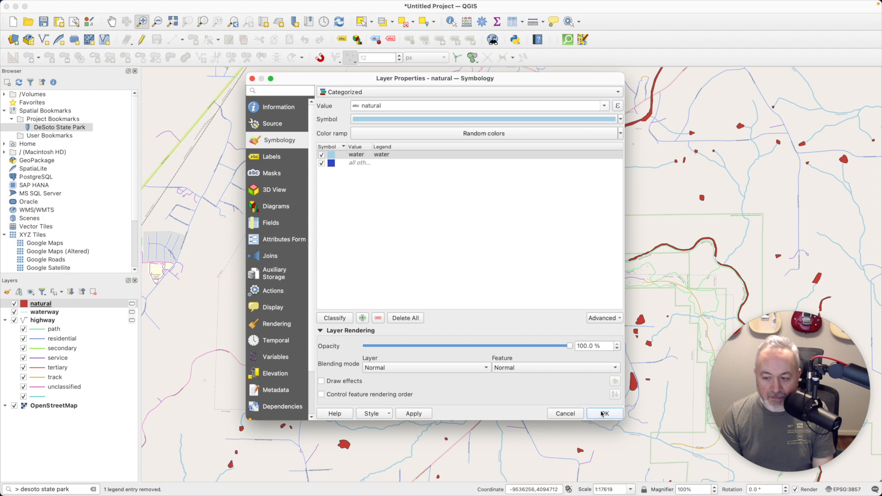
click(603, 414)
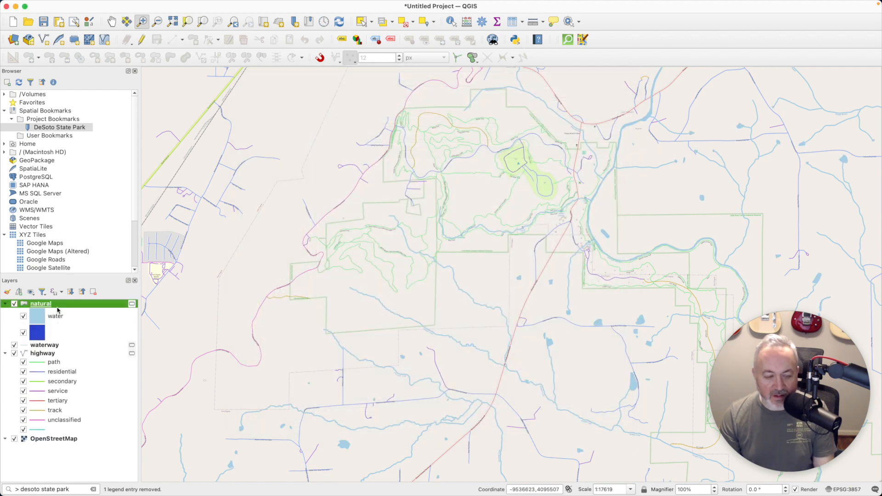
click(15, 439)
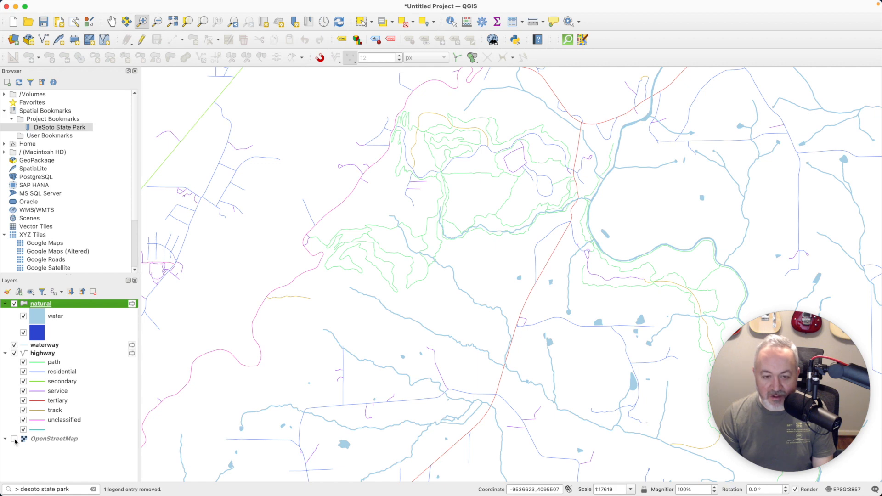
click(14, 439)
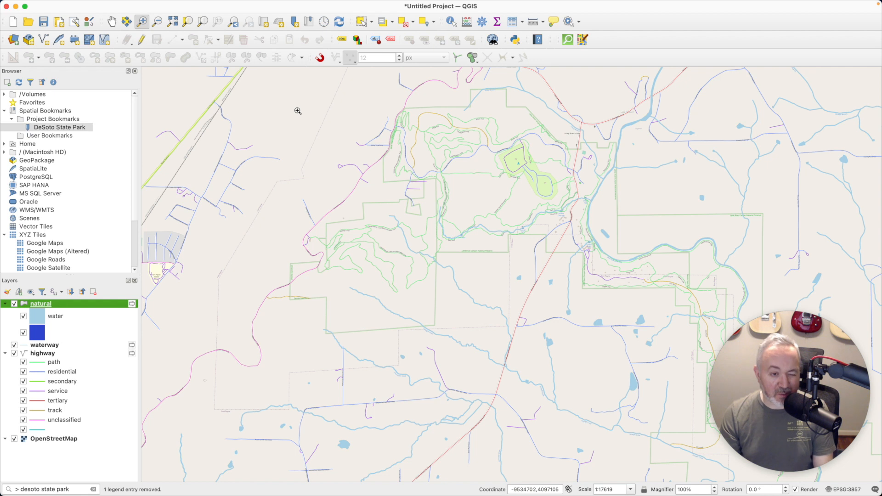
key(super+space)
text(digital)
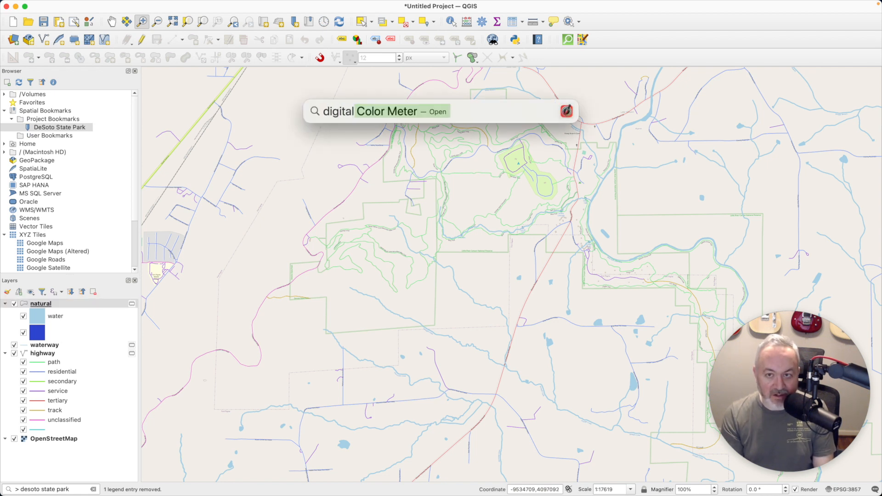
key(Return)
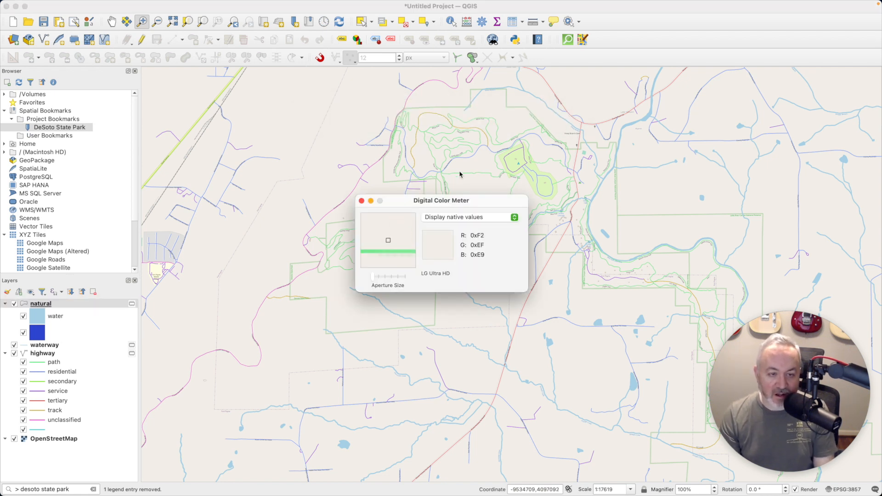
drag(478, 199, 494, 153)
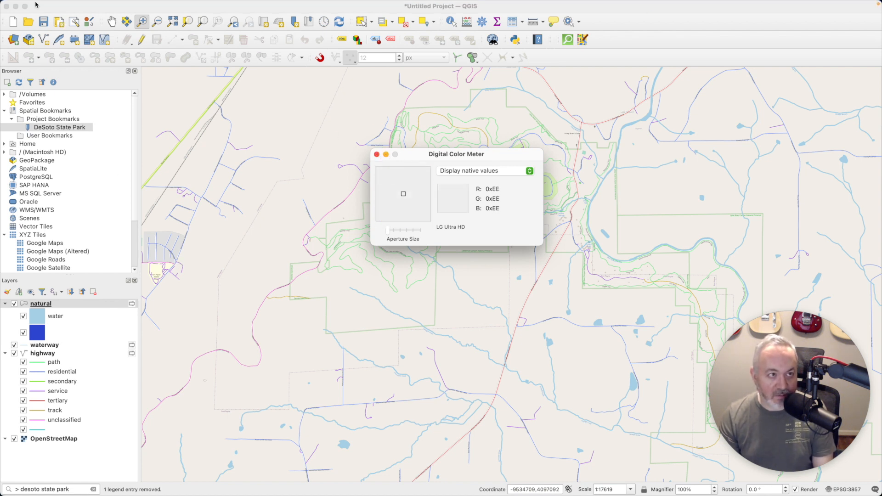
key(super+q)
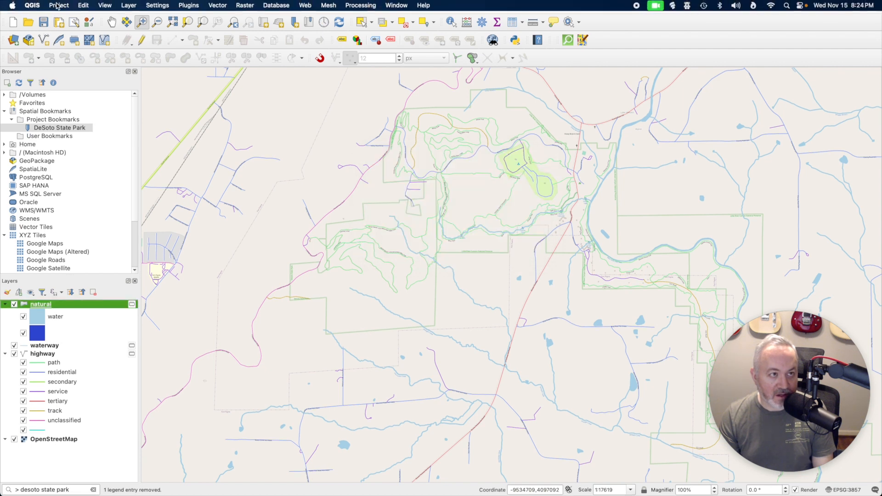
Set the project's map background colour to #F2EFE9 in Project Properties > General
click(57, 6)
click(94, 140)
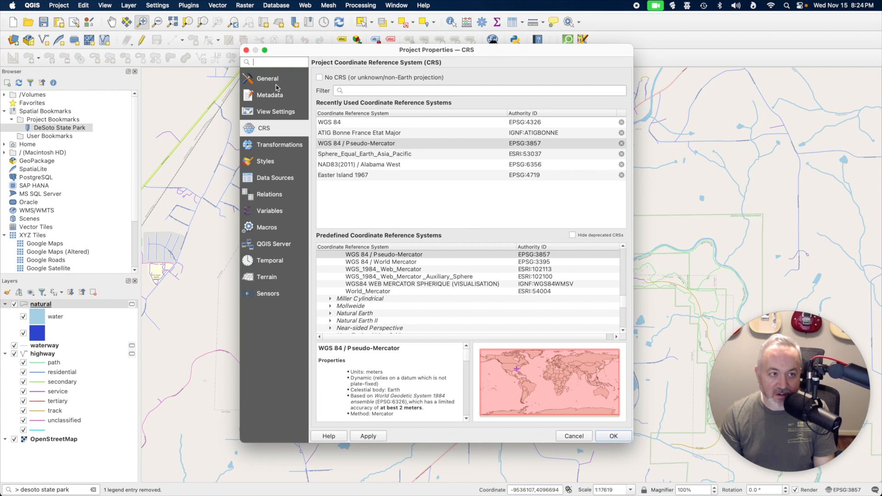
click(276, 83)
click(484, 120)
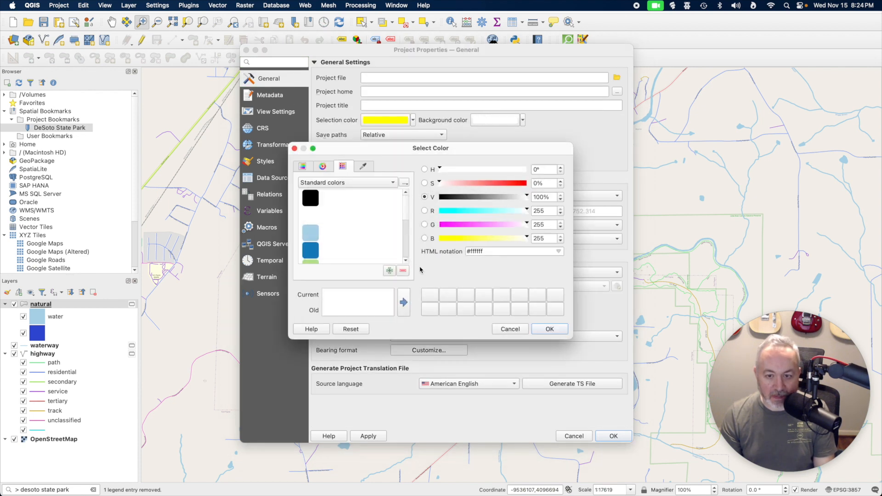
drag(516, 249, 414, 243)
text(#F2EFE9)
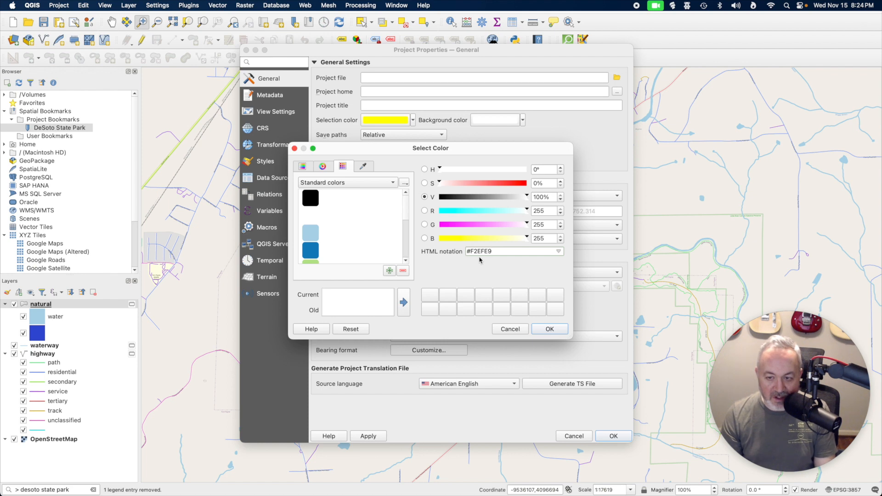
click(555, 333)
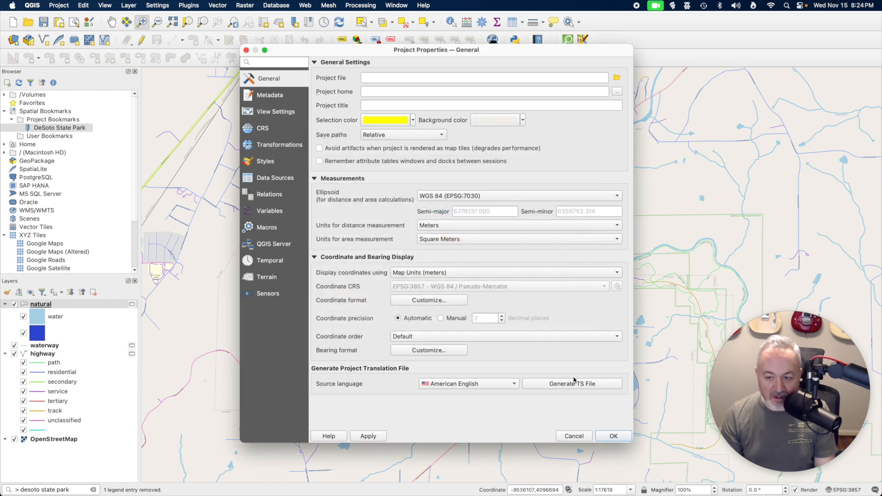
click(613, 435)
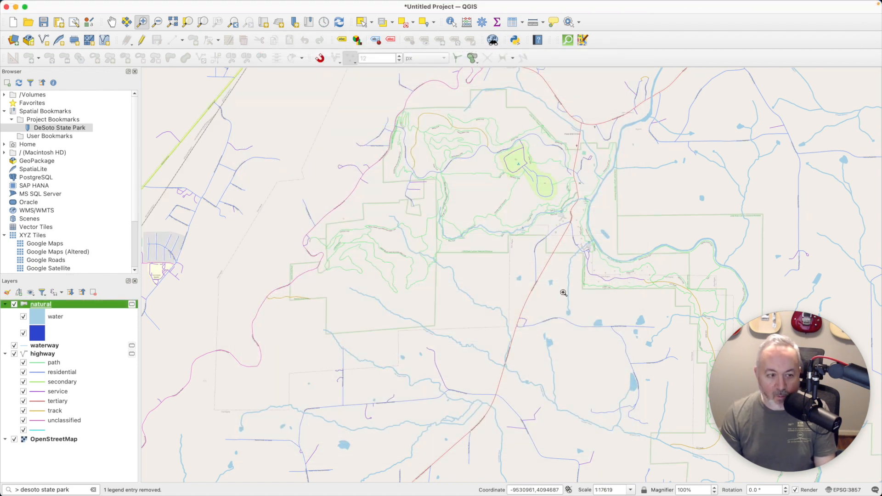
Toggle the basemap off and on to compare backgrounds, then return to Safari
click(14, 440)
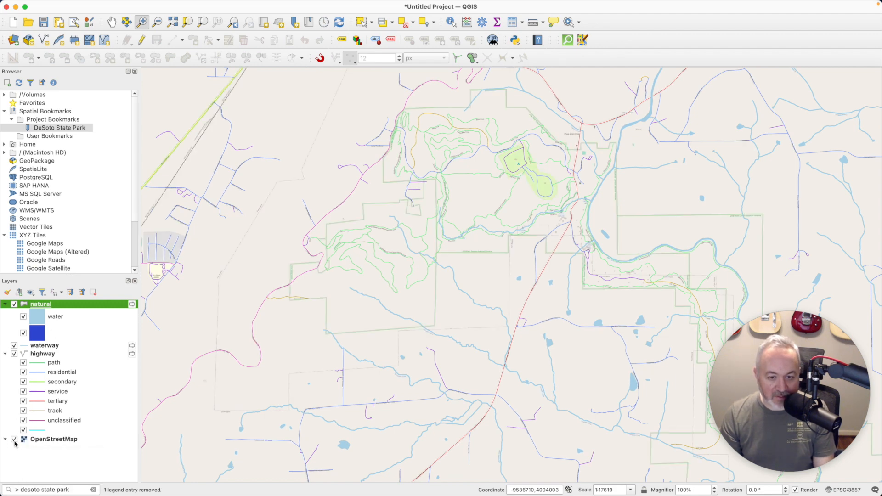
click(14, 440)
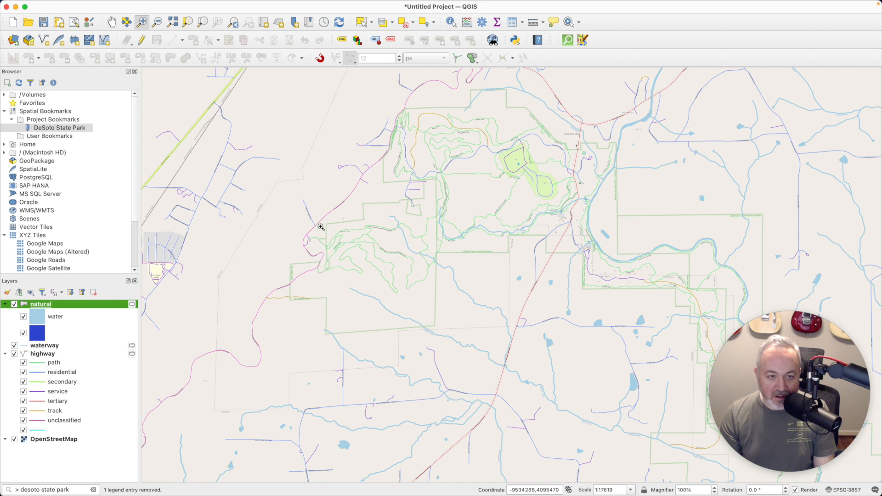
click(15, 440)
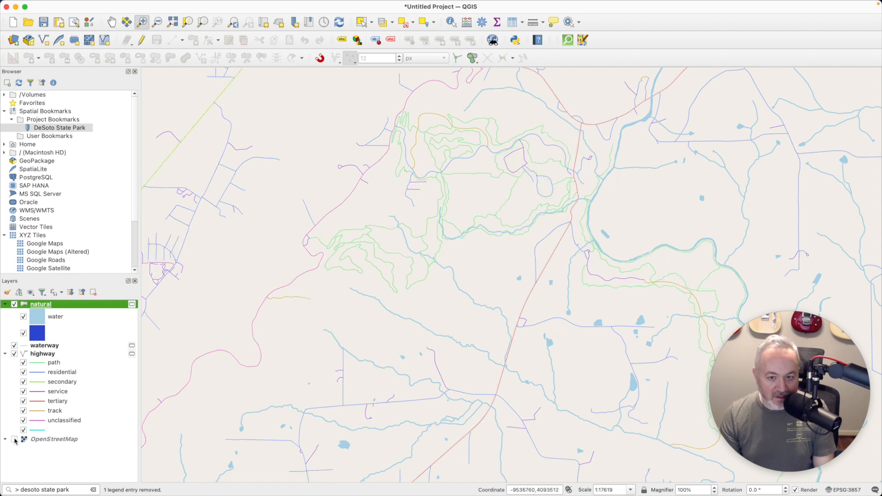
click(15, 439)
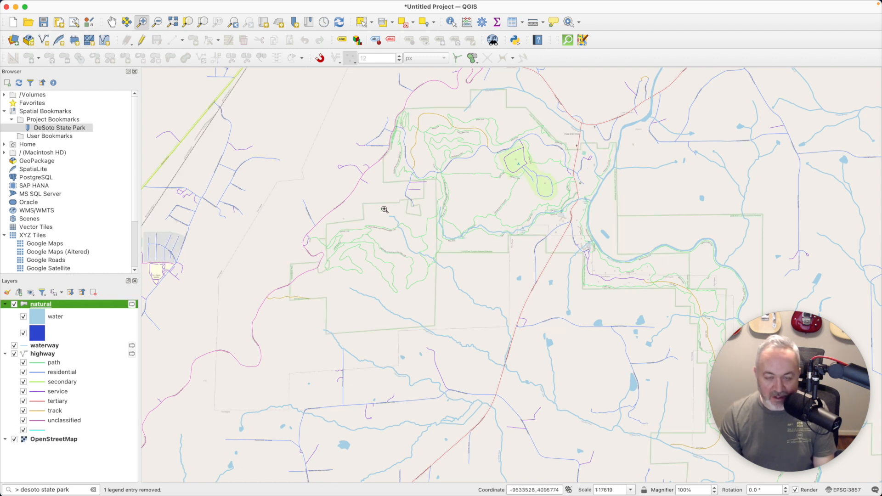
key(super+Tab)
key(super+Tab)
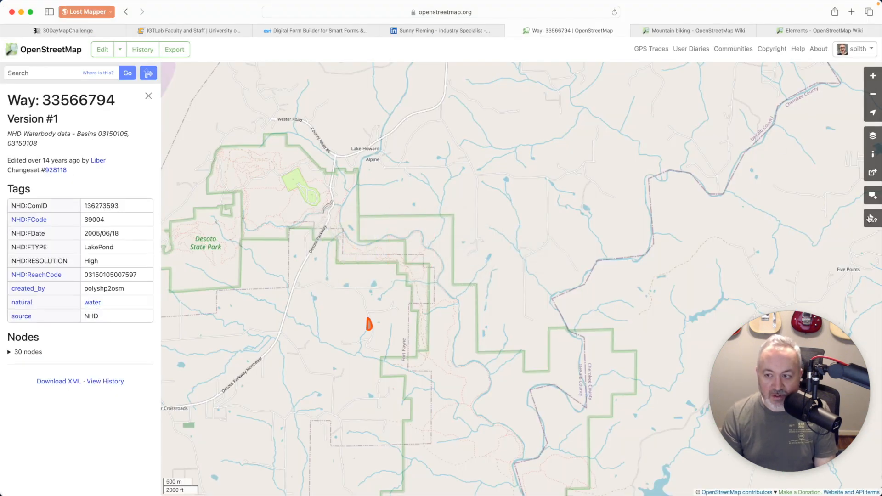
Query features near the park and review the Little River Canyon National Preserve relation's tags
click(394, 215)
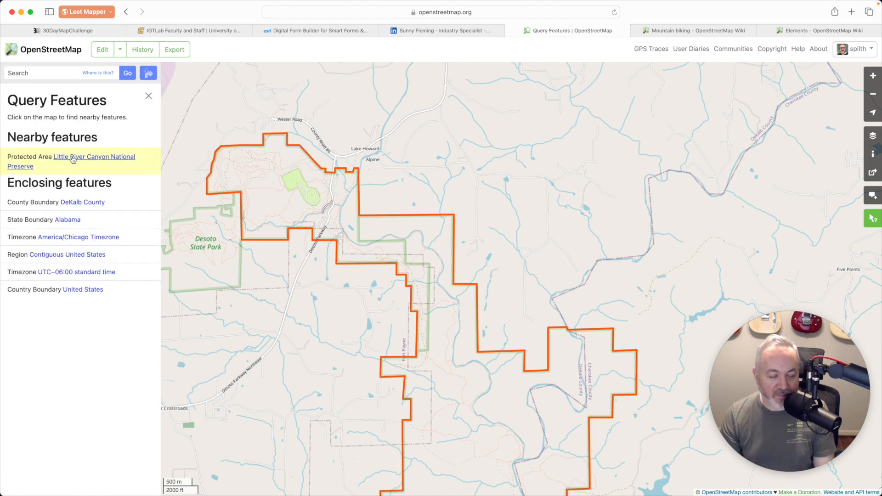
click(102, 158)
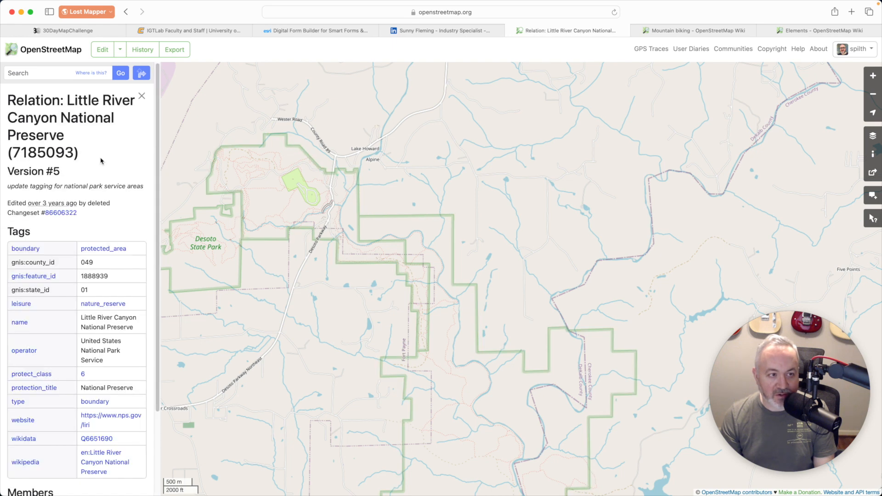
scroll(85, 253, down, 2)
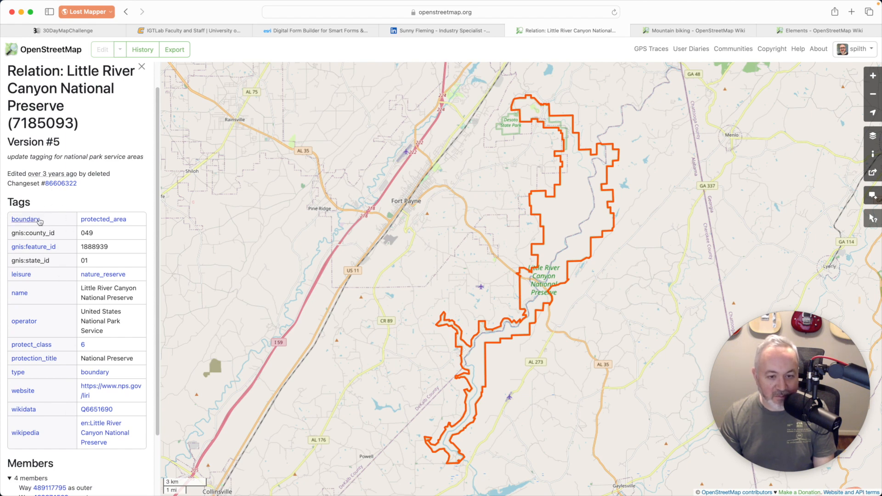
key(super+Tab)
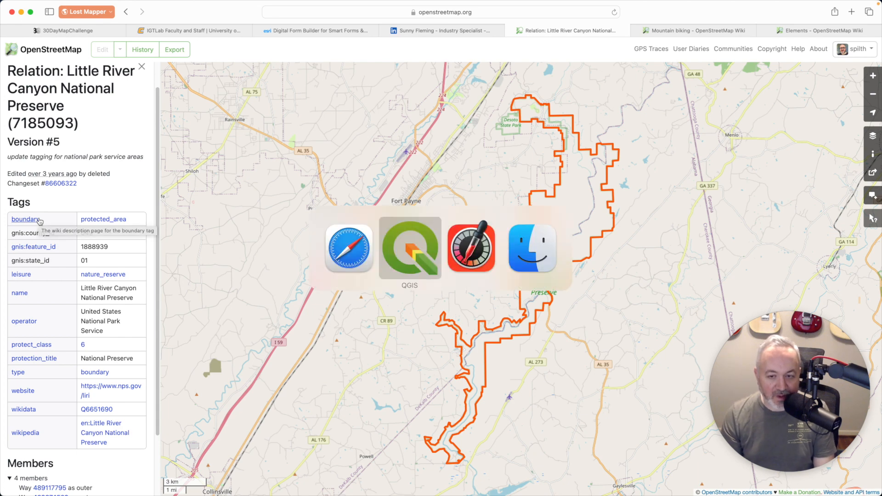
Run a QuickOSM quick query for key 'boundary' over the Canvas Extent and close the dialog
click(566, 41)
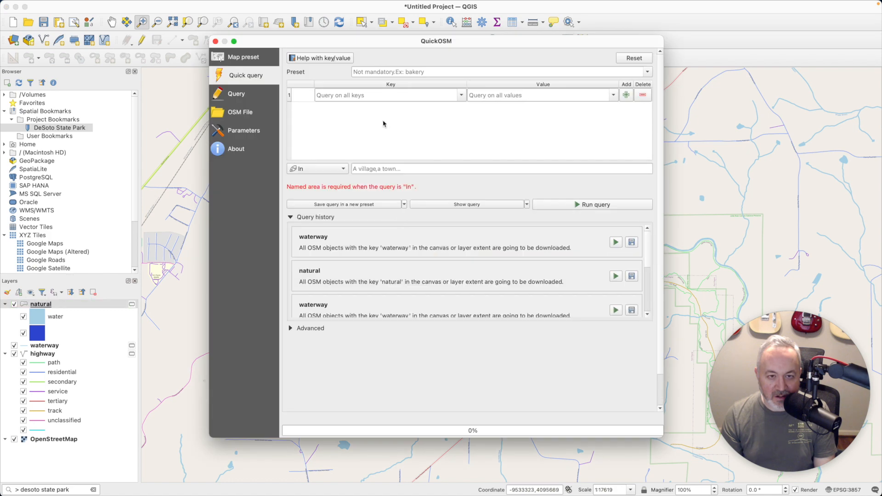
click(353, 95)
text(boundary)
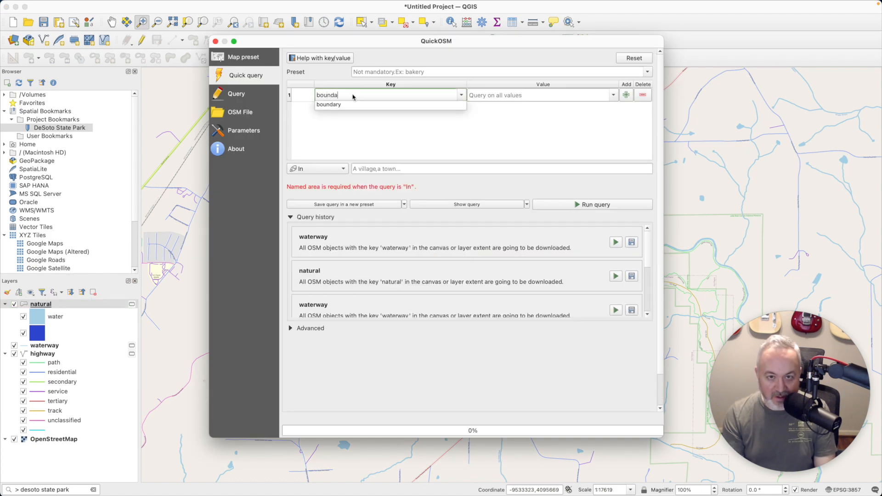
key(Tab)
click(612, 95)
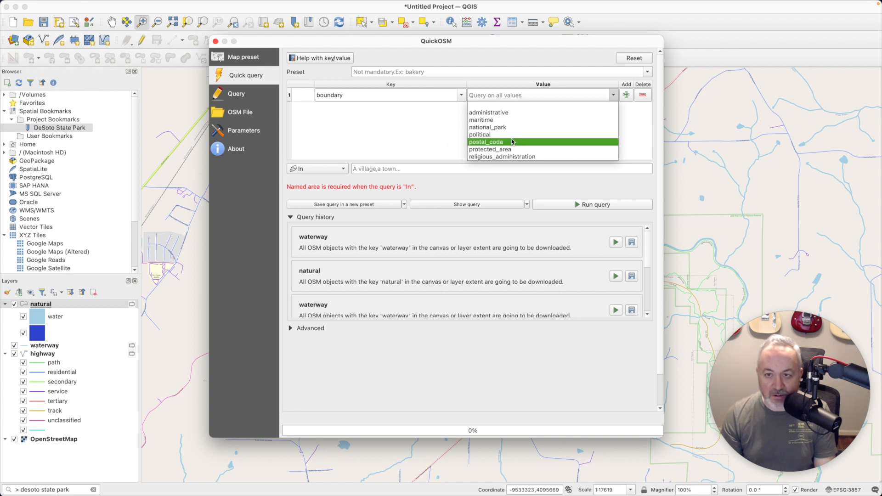
click(437, 185)
click(328, 169)
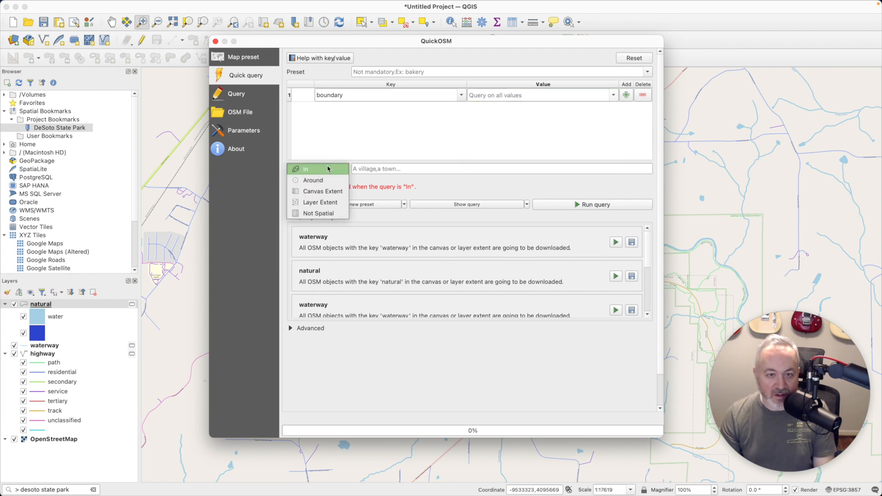
click(328, 202)
click(334, 169)
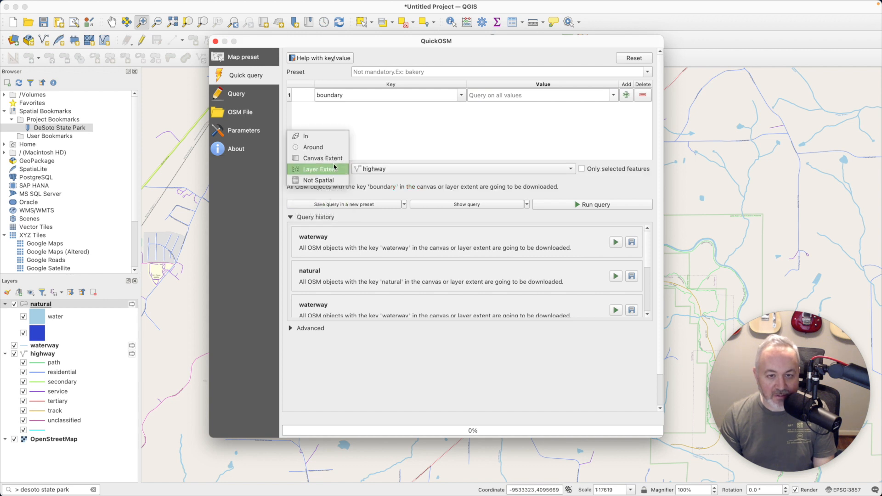
click(327, 160)
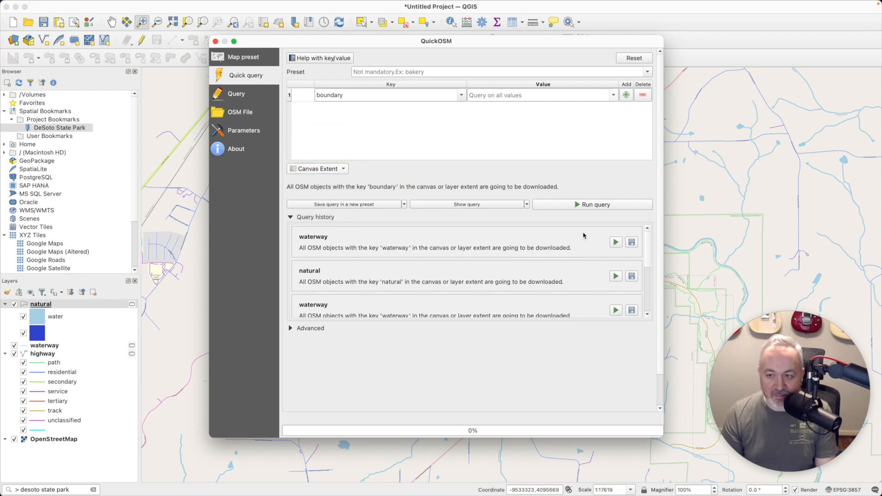
click(595, 205)
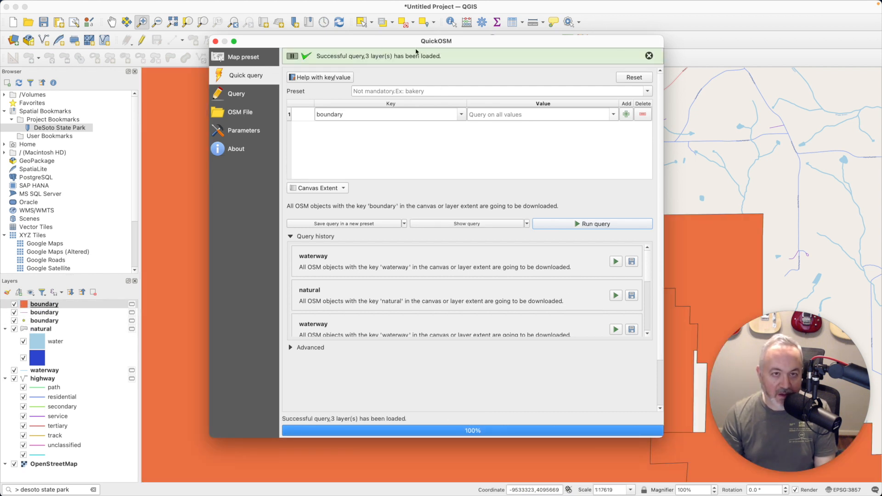
click(216, 42)
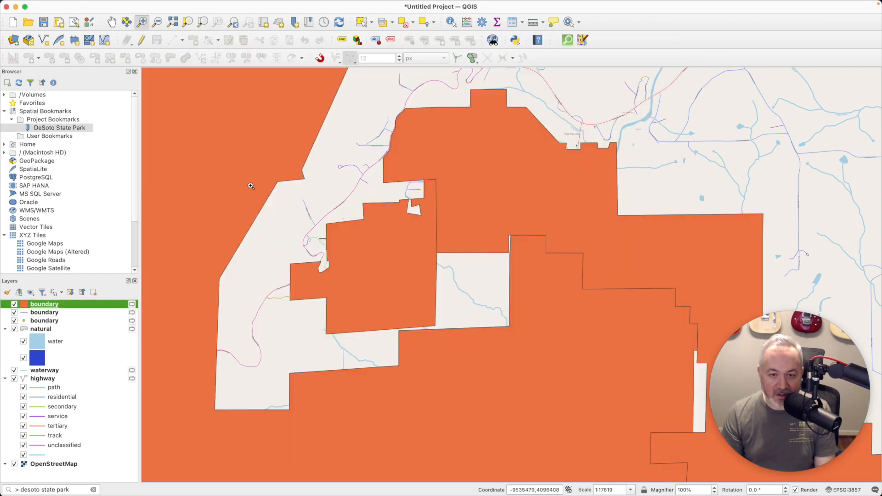
Inspect the boundary layer's attribute table, then hide the line and point boundary layers
right_click(55, 307)
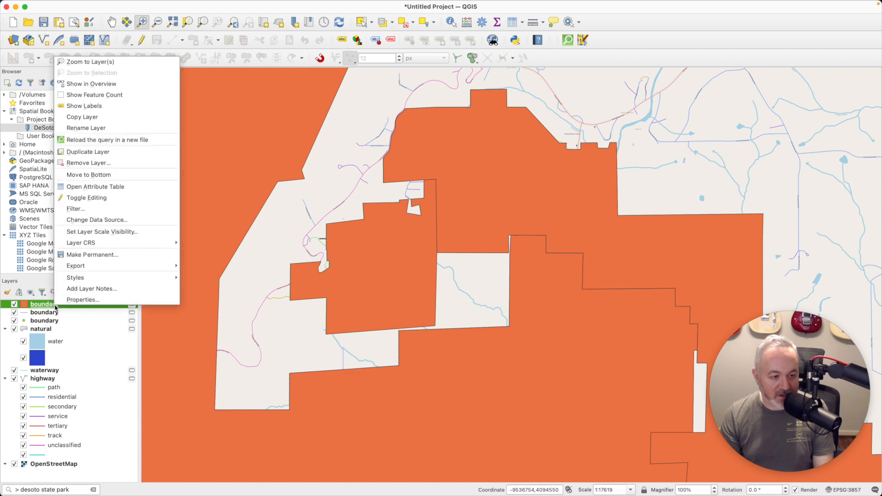
click(116, 186)
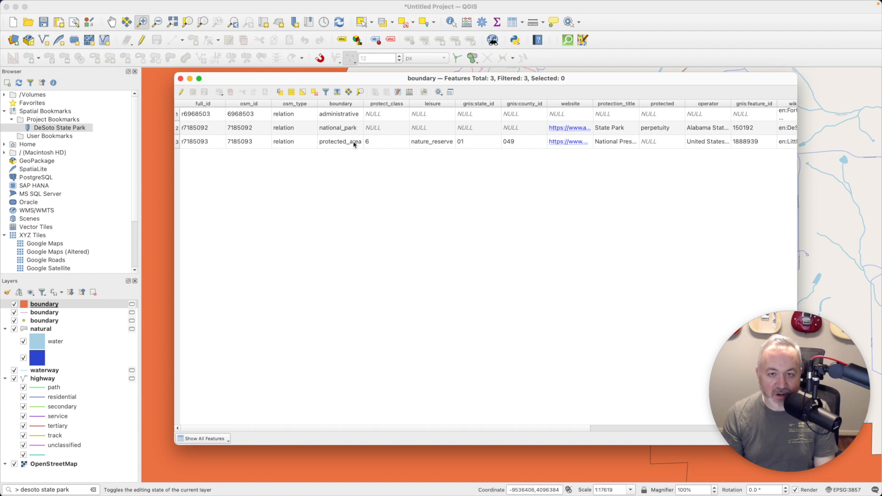
click(180, 78)
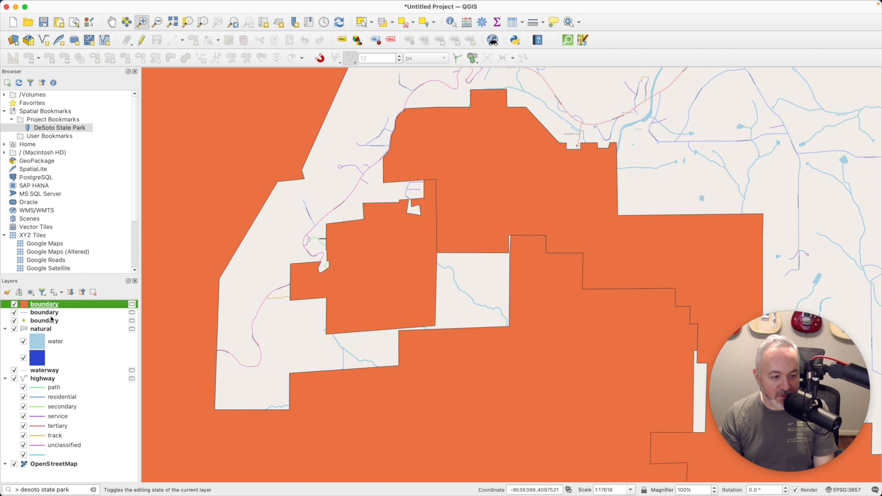
click(51, 314)
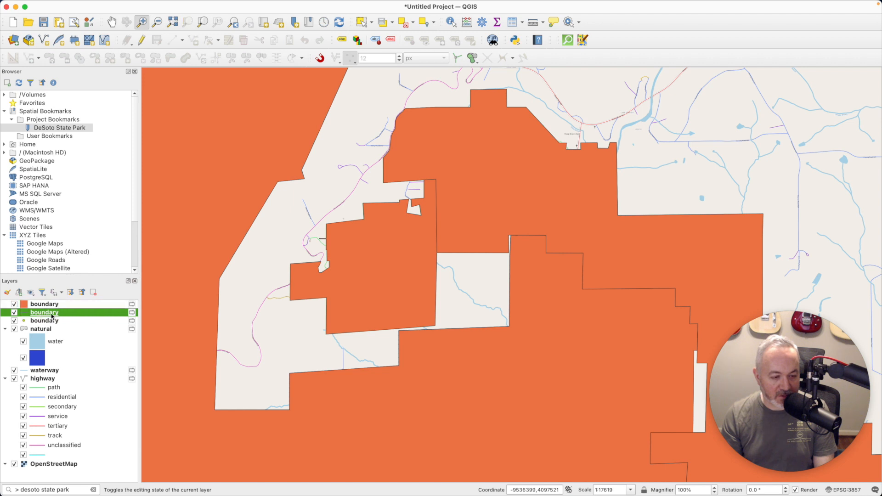
click(15, 315)
click(15, 321)
Remove the point and line boundary layers and open the polygon boundary layer's symbology
click(49, 320)
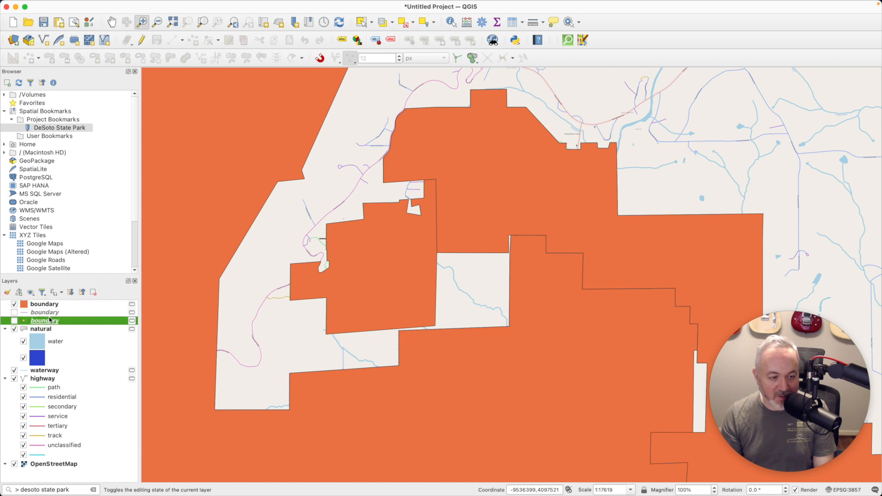
click(93, 292)
click(472, 261)
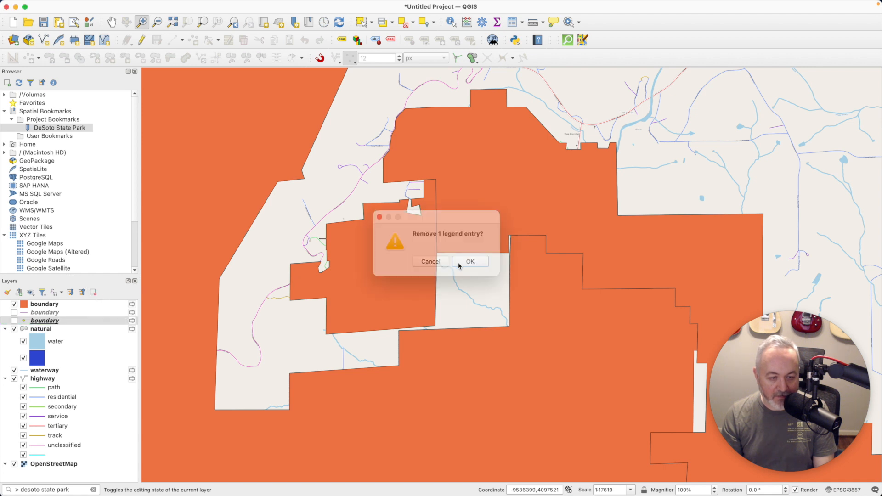
click(71, 314)
click(93, 292)
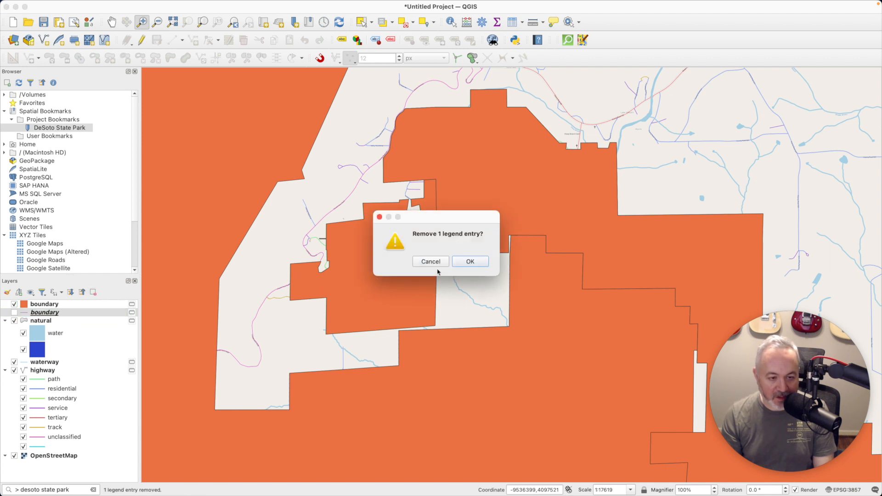
click(473, 261)
double_click(79, 305)
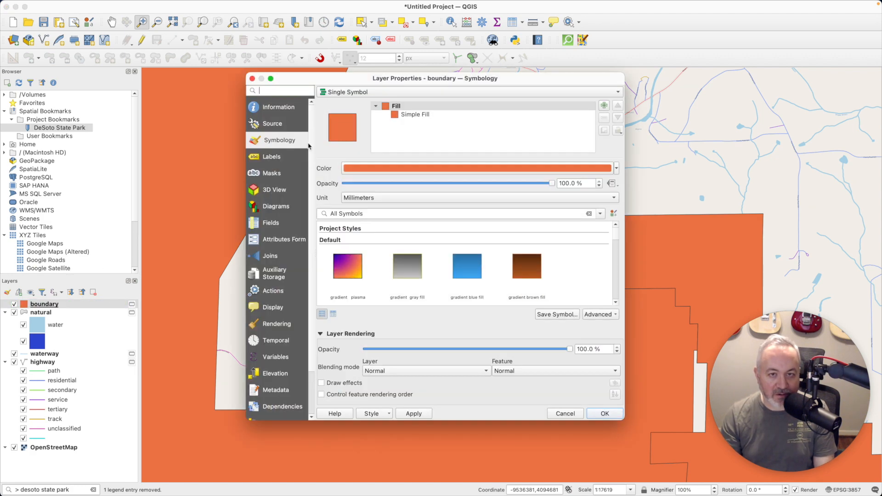
Categorize the boundary layer on the 'boundary' field and classify all its values
click(366, 92)
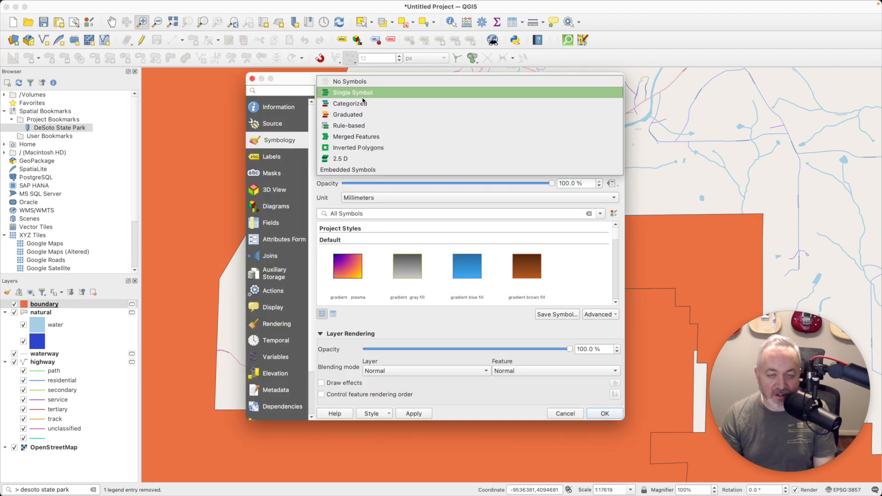
click(362, 103)
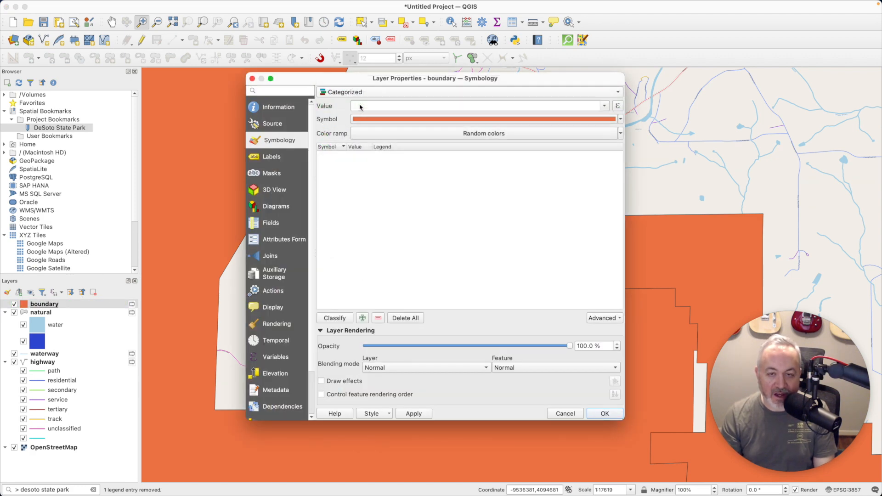
click(603, 106)
click(393, 148)
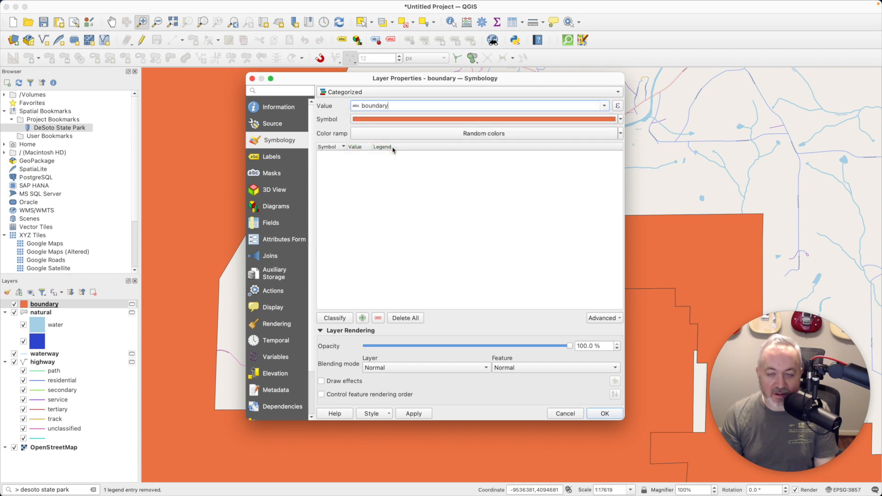
click(344, 318)
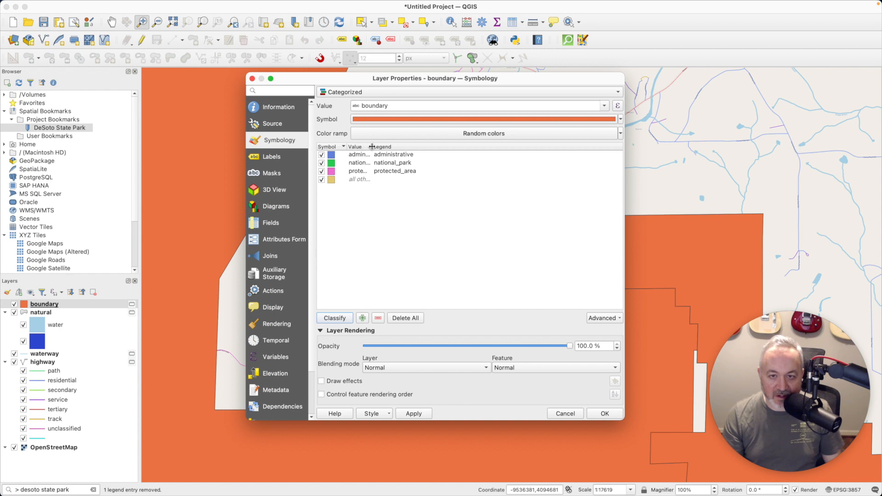
drag(371, 147, 423, 147)
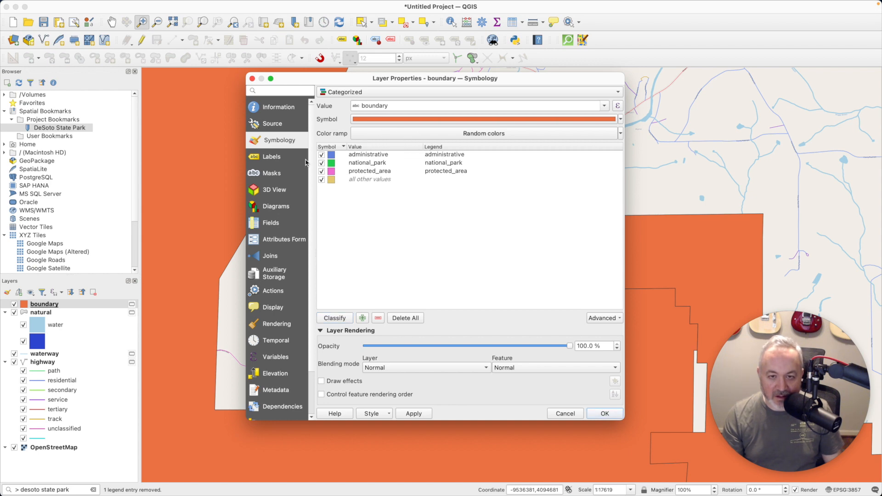
Give the national_park and protected_area categories the green outline symbol
double_click(331, 163)
scroll(571, 282, down, 10)
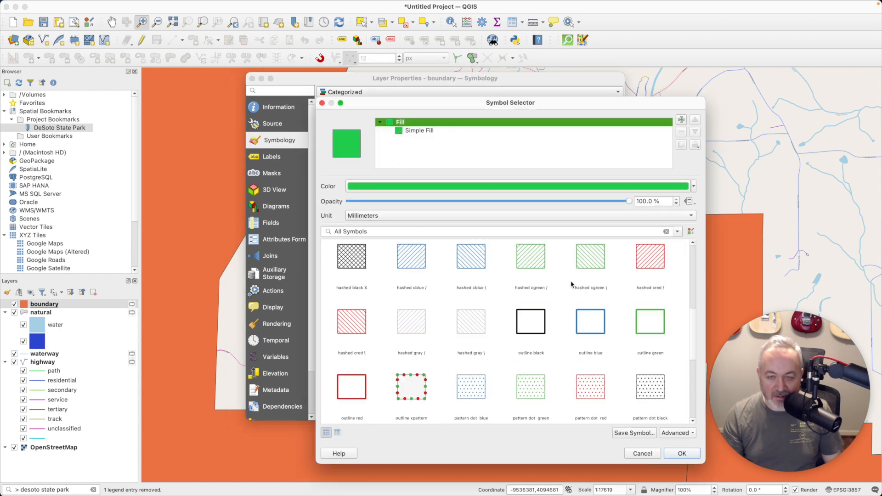
scroll(584, 303, up, 3)
click(636, 287)
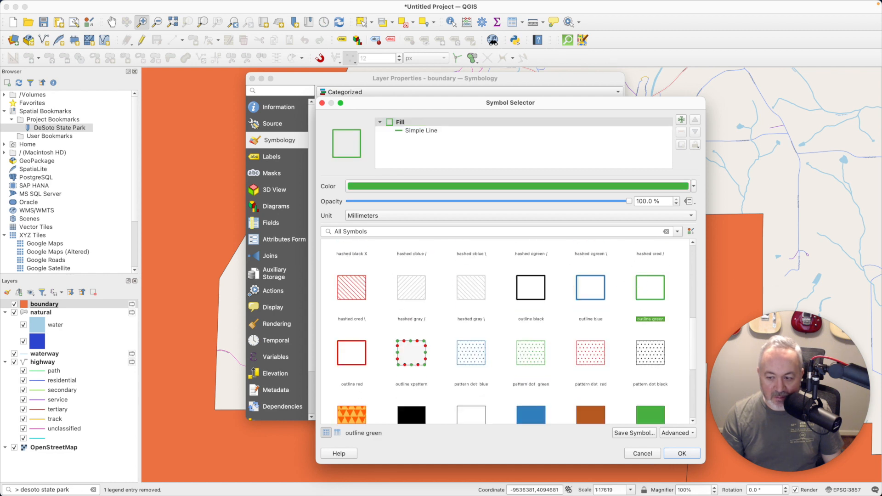
click(682, 454)
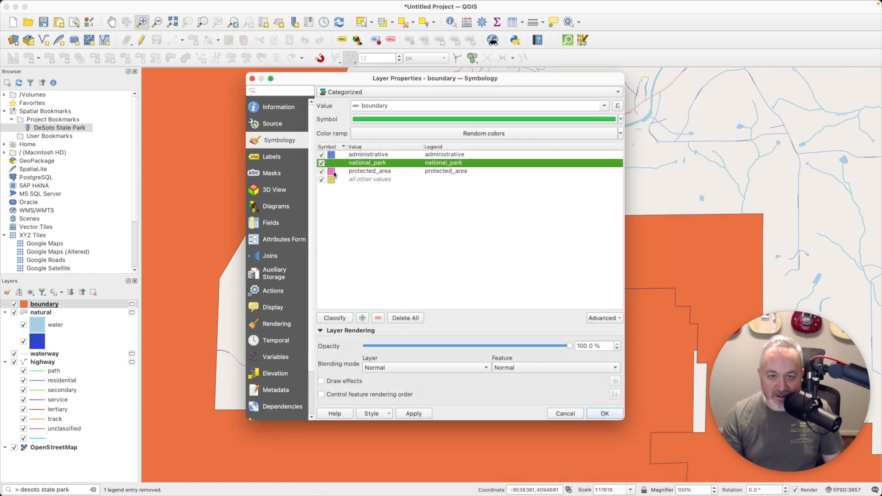
double_click(331, 171)
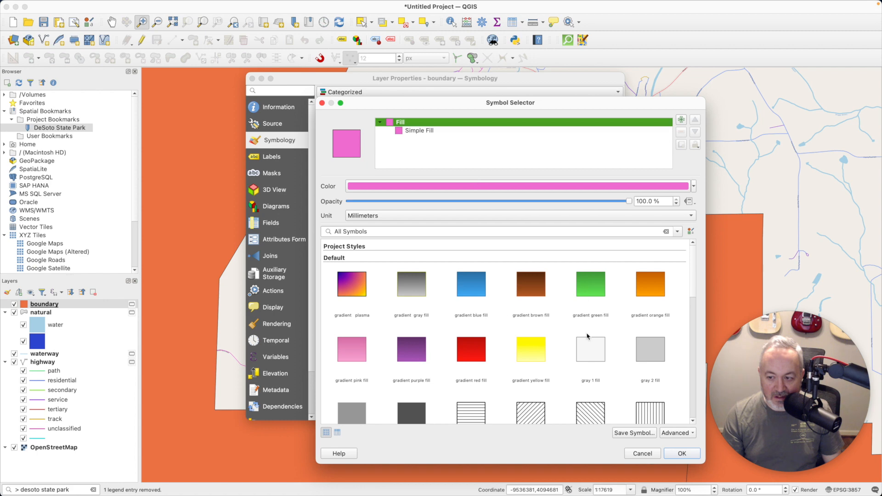
scroll(588, 337, down, 10)
scroll(589, 336, up, 3)
click(649, 263)
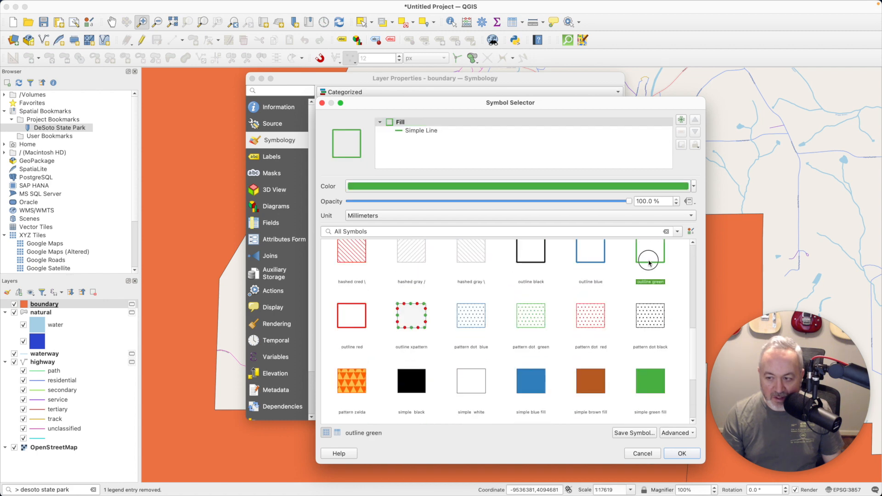
click(682, 454)
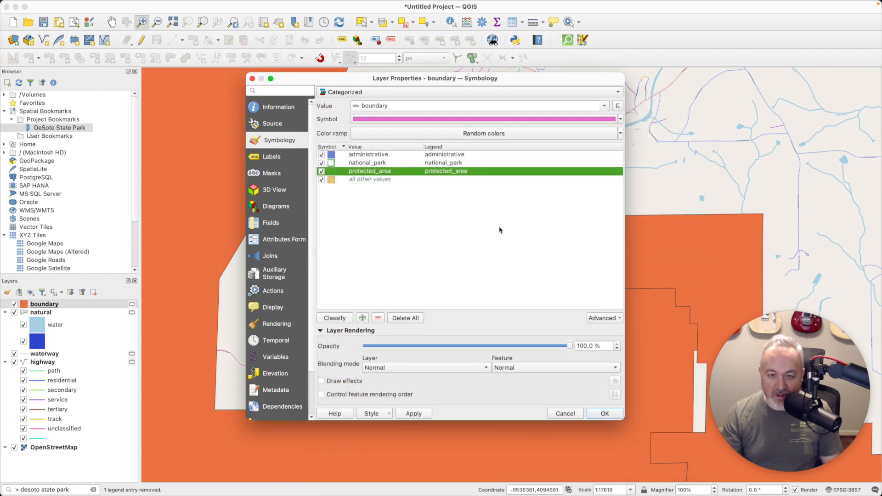
Give the administrative category a red outline symbol recoloured pink #fb9a99
click(334, 156)
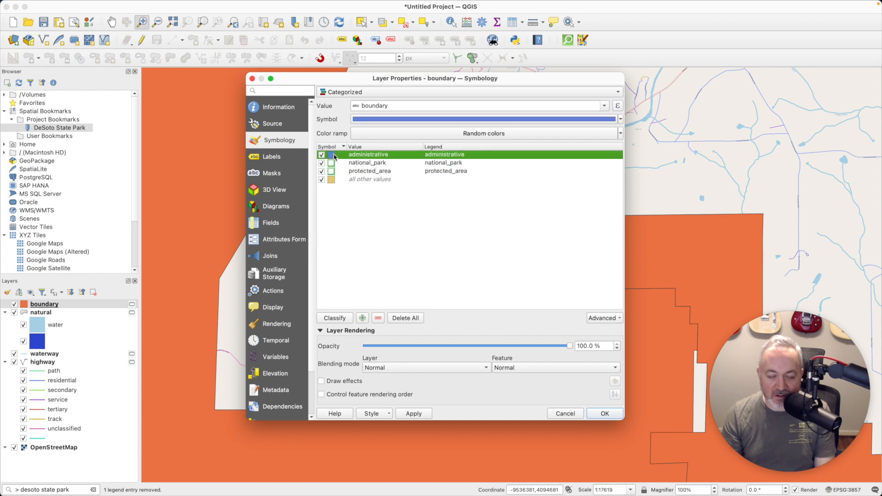
double_click(333, 157)
scroll(605, 332, down, 5)
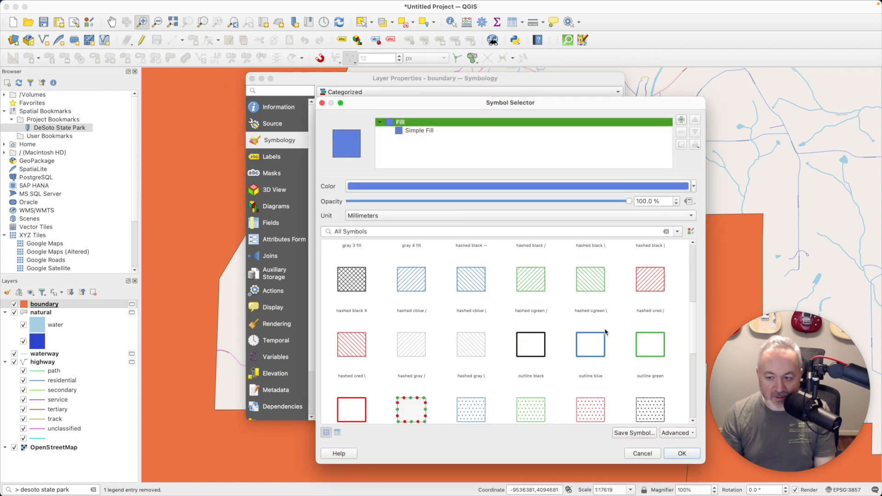
click(340, 374)
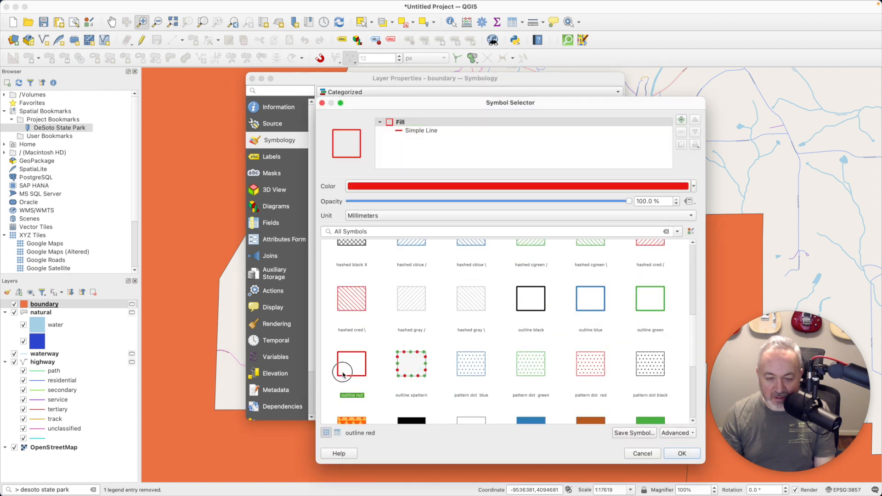
click(430, 186)
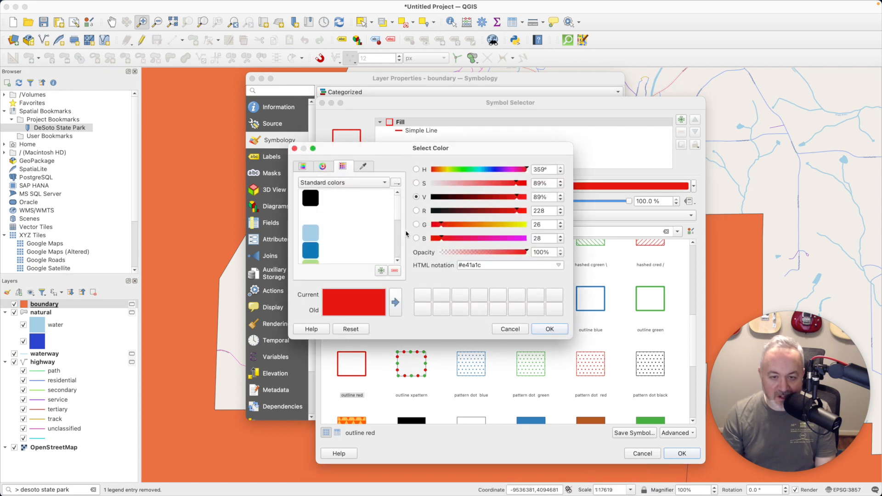
scroll(398, 237, down, 4)
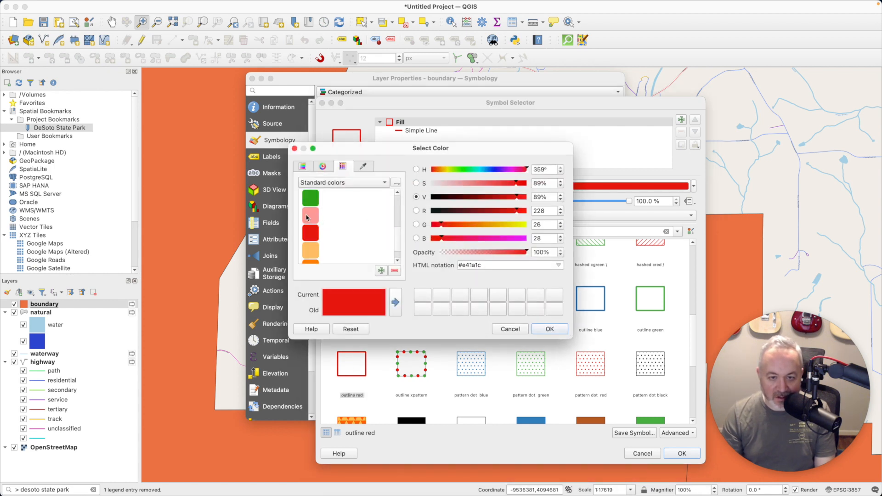
click(307, 218)
click(549, 330)
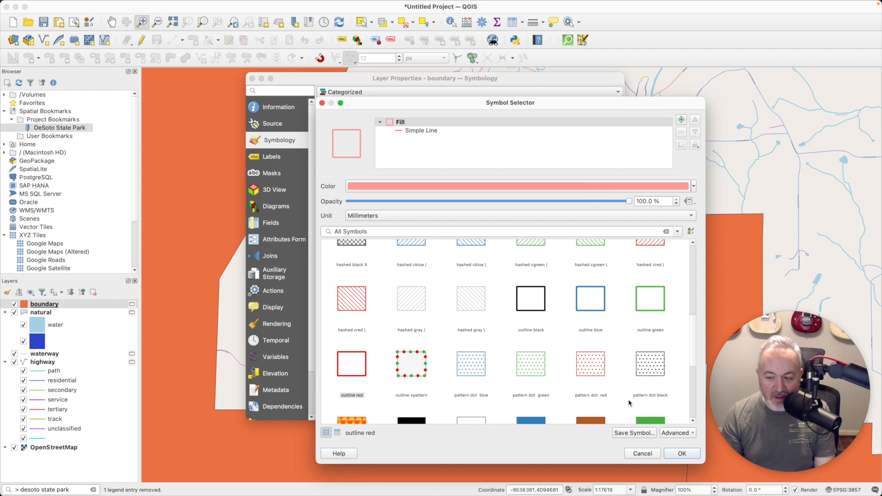
key(super+Tab)
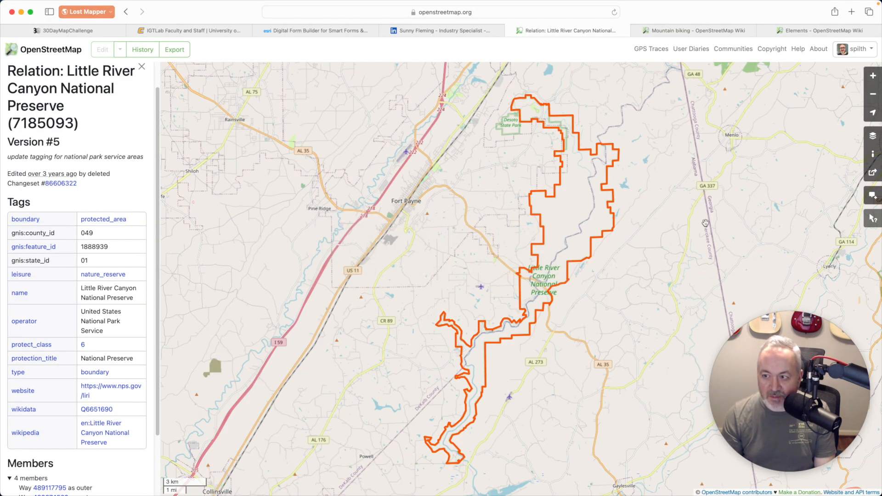
Pan and zoom the OpenStreetMap view in on DeSoto State Park beside the preserve boundary
drag(650, 229, 621, 243)
scroll(515, 252, up, 1)
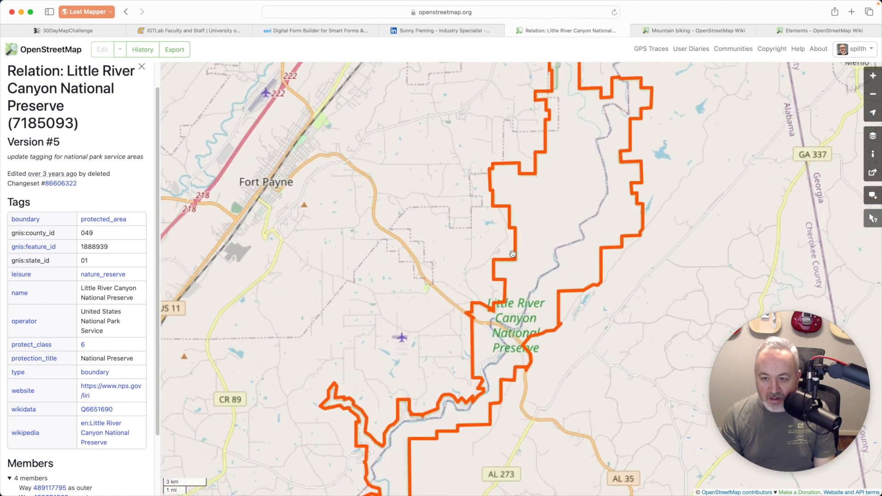
drag(534, 201, 631, 323)
scroll(497, 282, up, 1)
scroll(501, 269, up, 1)
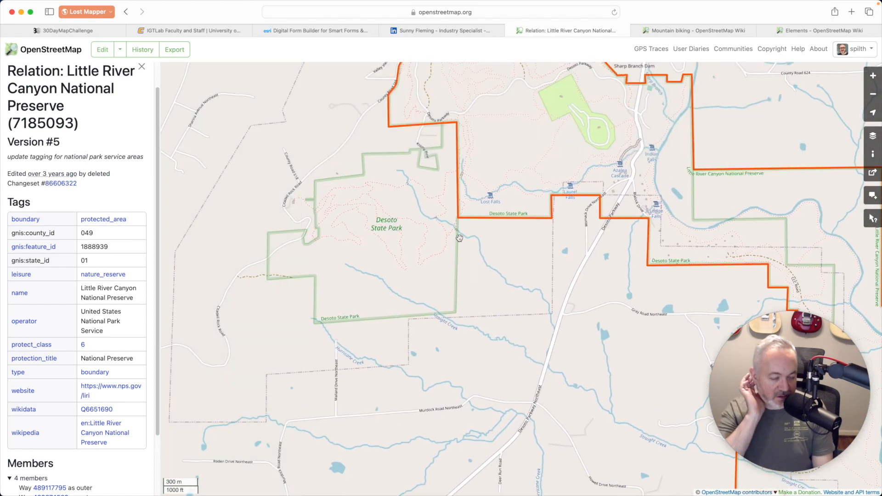
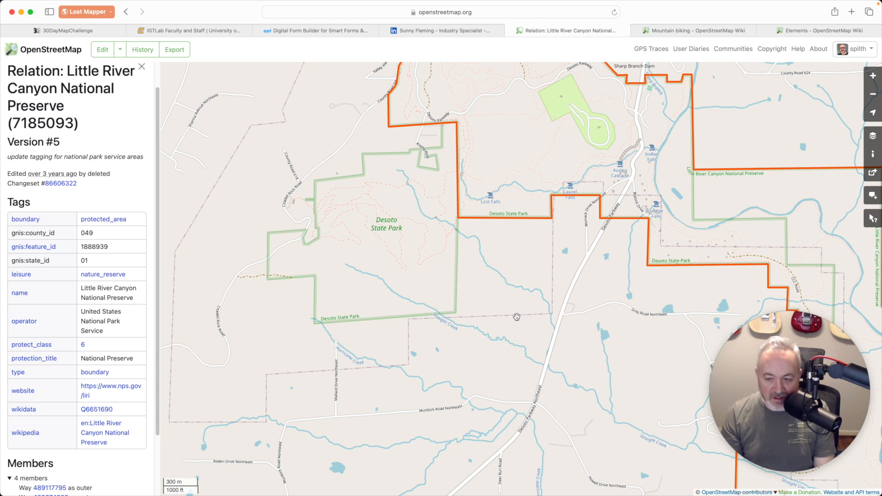
Switch from Safari back to QGIS, where the boundary symbol editor is waiting
key(super+Tab)
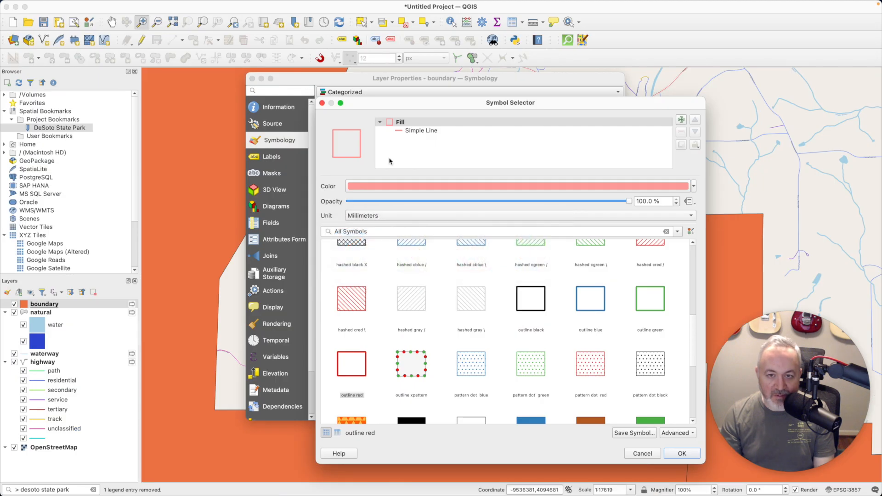
Give the administrative outline a Dash Dot Dot Line stroke style and apply the boundary styling
click(413, 132)
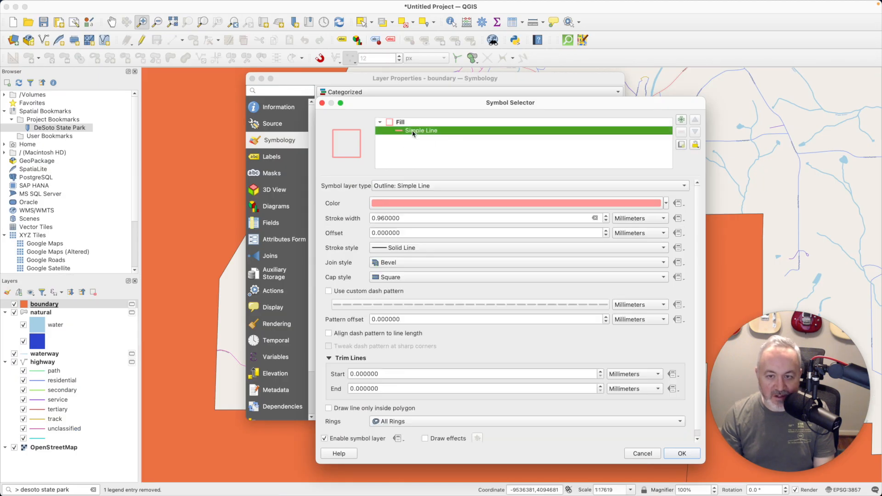
click(414, 251)
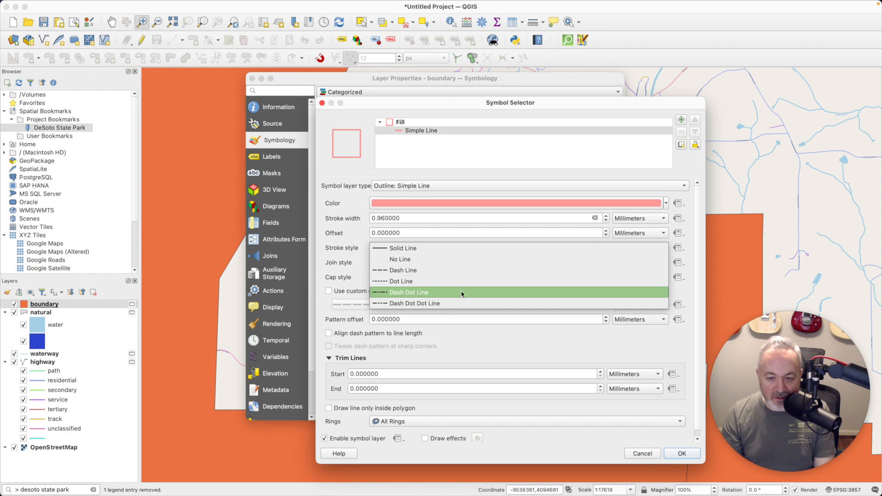
click(438, 304)
click(685, 454)
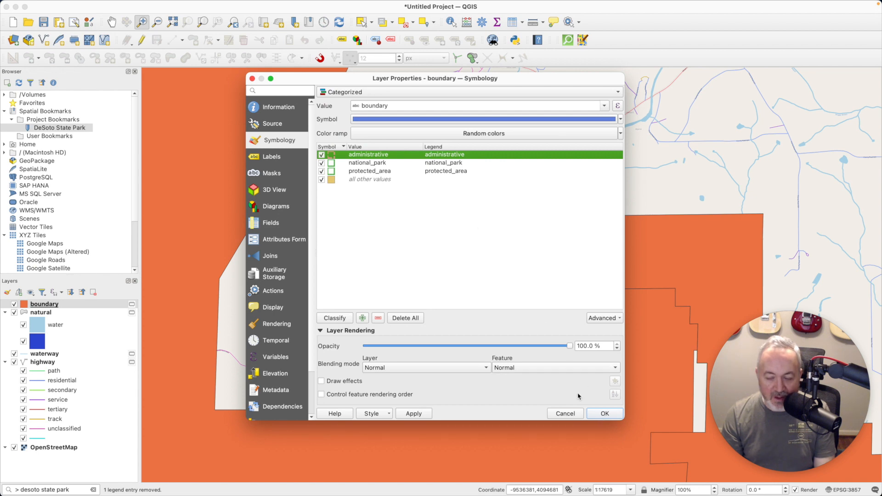
click(361, 180)
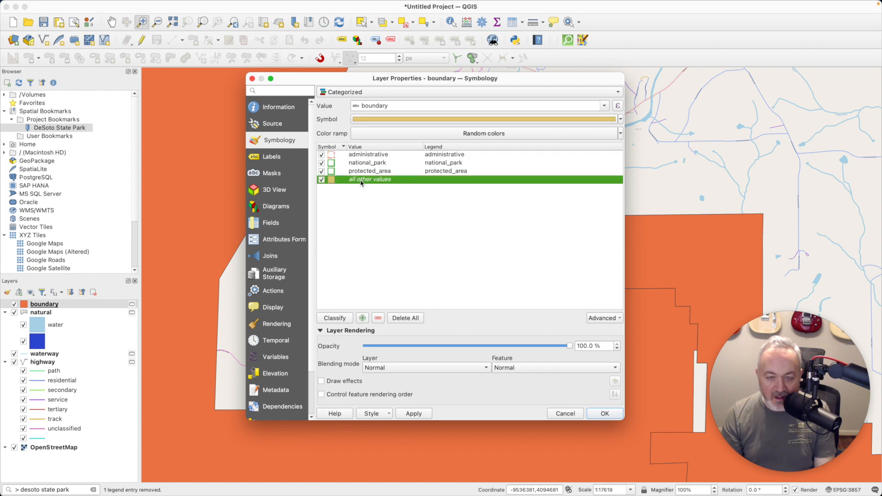
click(599, 413)
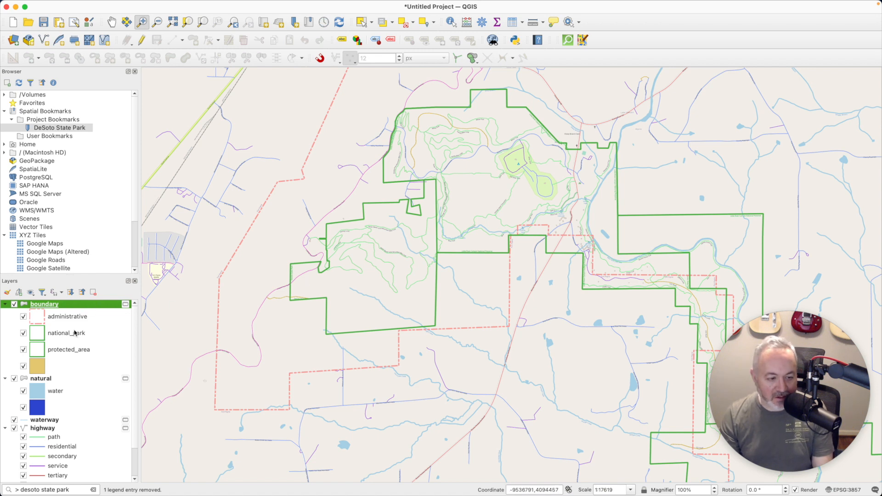
Collapse the boundary and natural groups and move OpenStreetMap to the top of the layer list
click(4, 304)
click(5, 313)
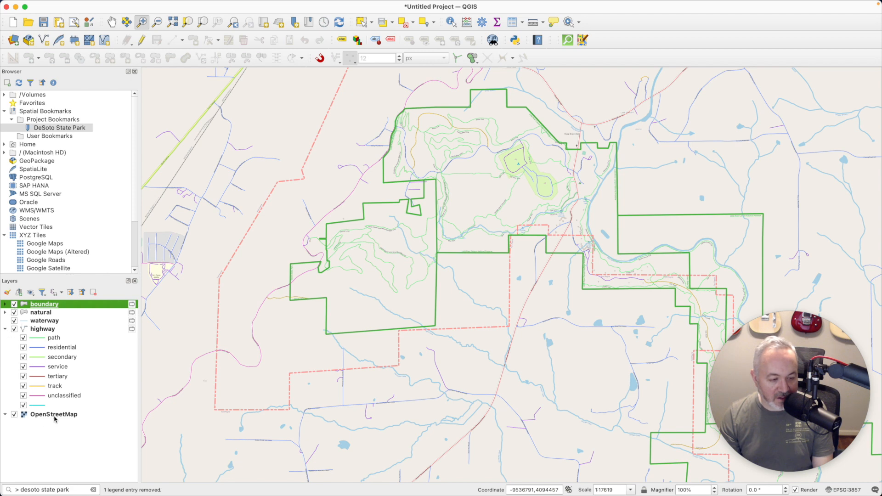
drag(54, 418, 76, 331)
drag(75, 310, 76, 306)
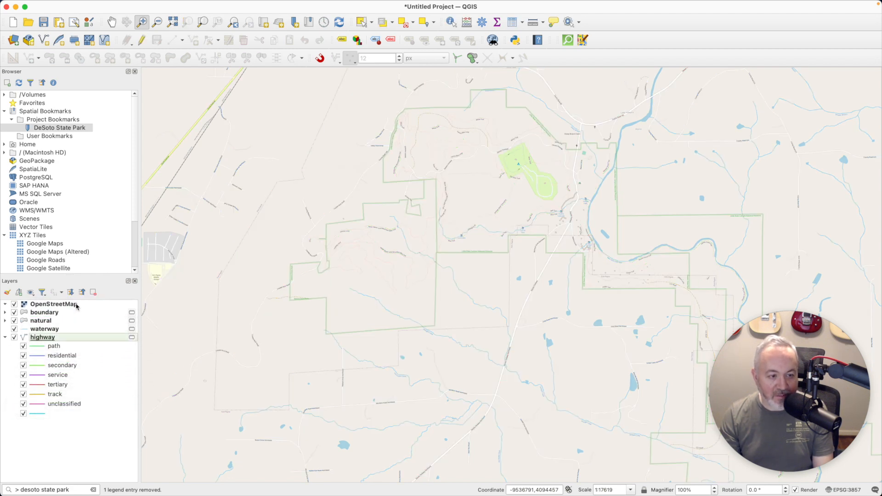
Compare the map with and without the basemap, leave OpenStreetMap hidden, and open the boundary layer's properties
click(14, 304)
click(14, 304)
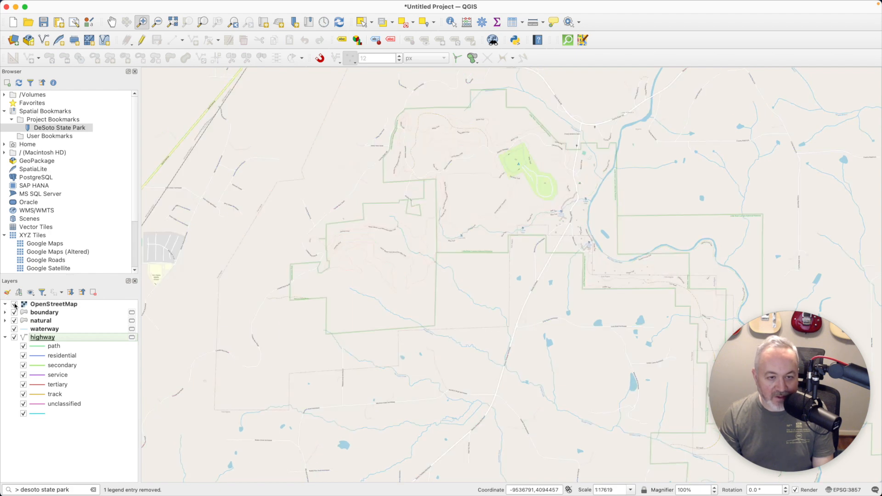
click(14, 304)
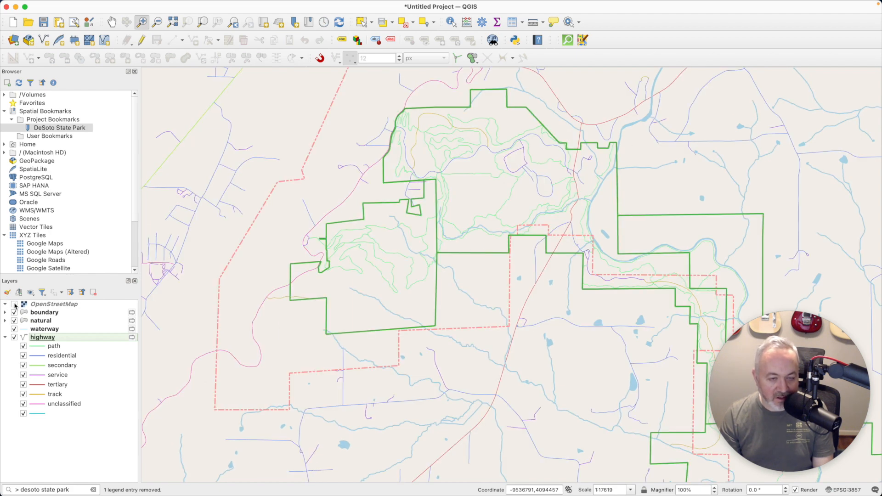
click(14, 304)
click(14, 304)
click(14, 304)
click(15, 304)
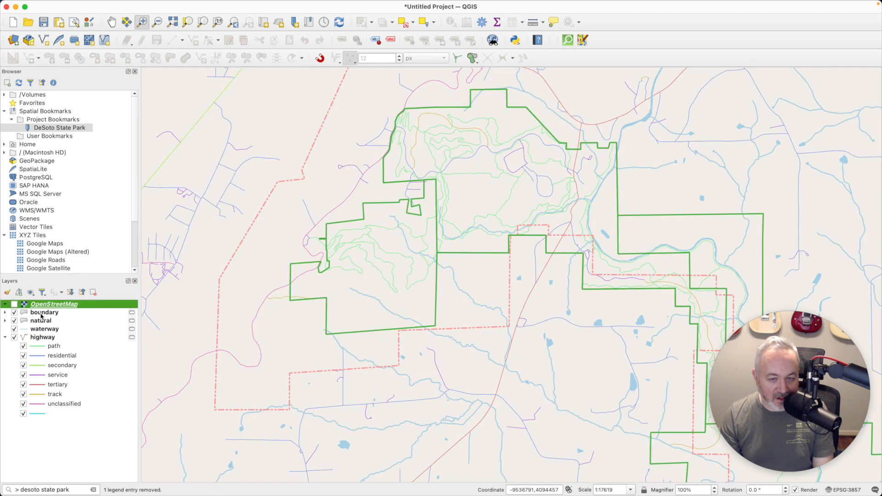
double_click(41, 314)
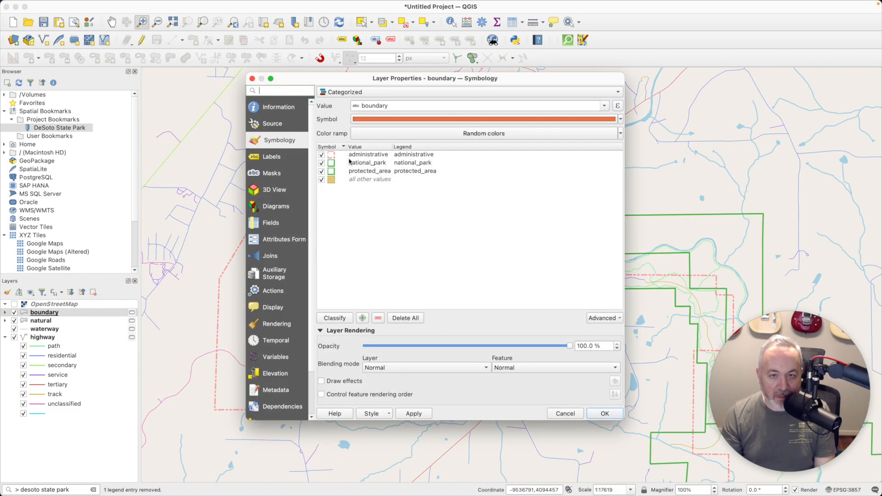
Set the administrative outline's stroke width to 0.25 mm
double_click(335, 156)
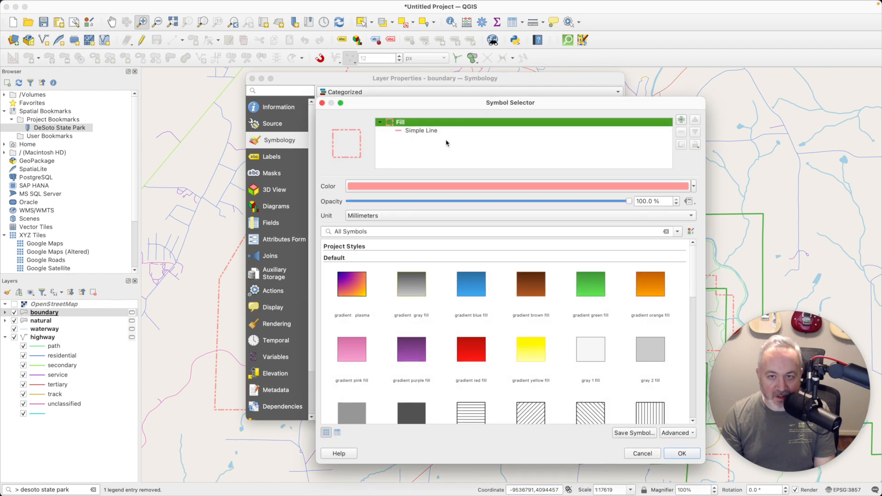
click(434, 131)
click(417, 218)
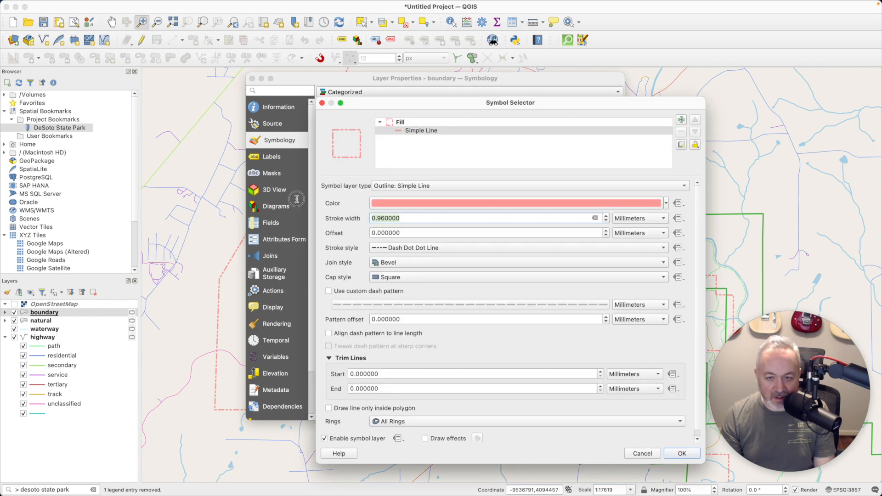
text(0.25)
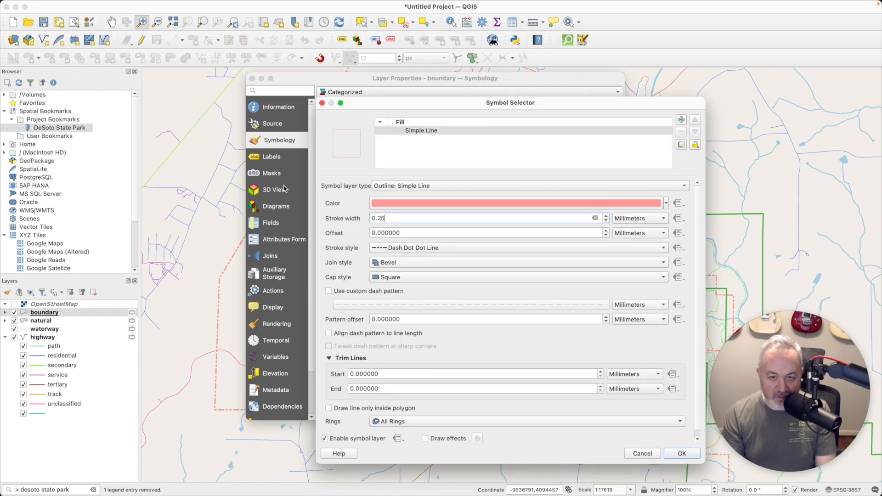
click(681, 453)
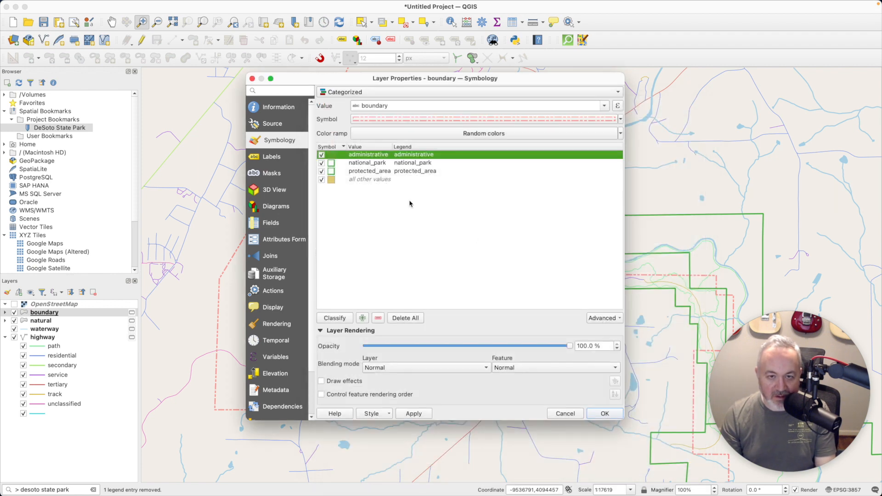
Set the national_park outline's stroke width to 0.25 mm
double_click(331, 164)
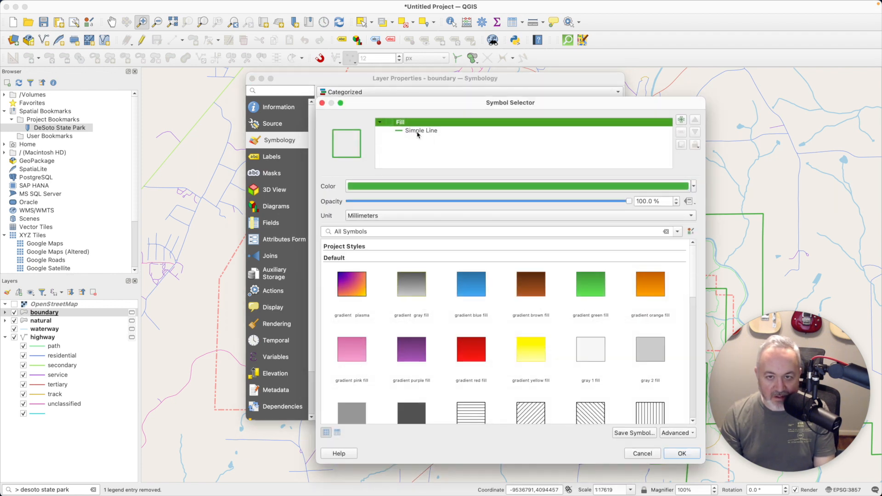
click(408, 131)
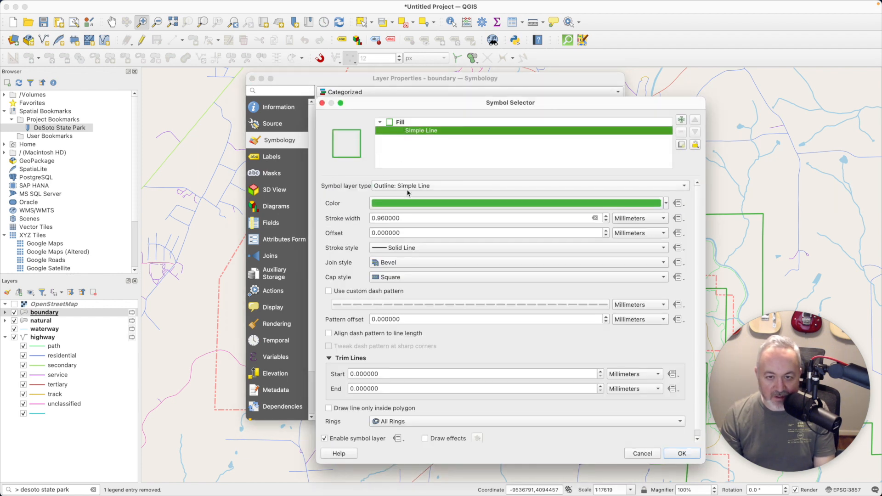
double_click(414, 219)
text(0.25)
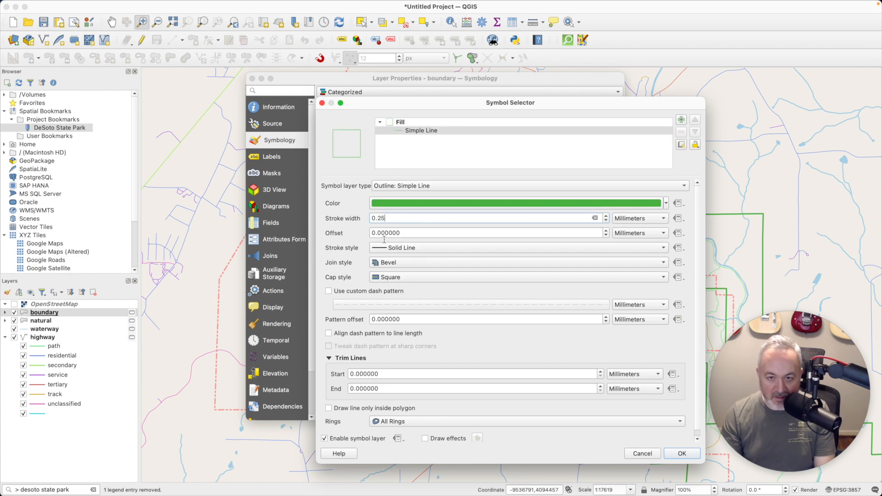
click(682, 453)
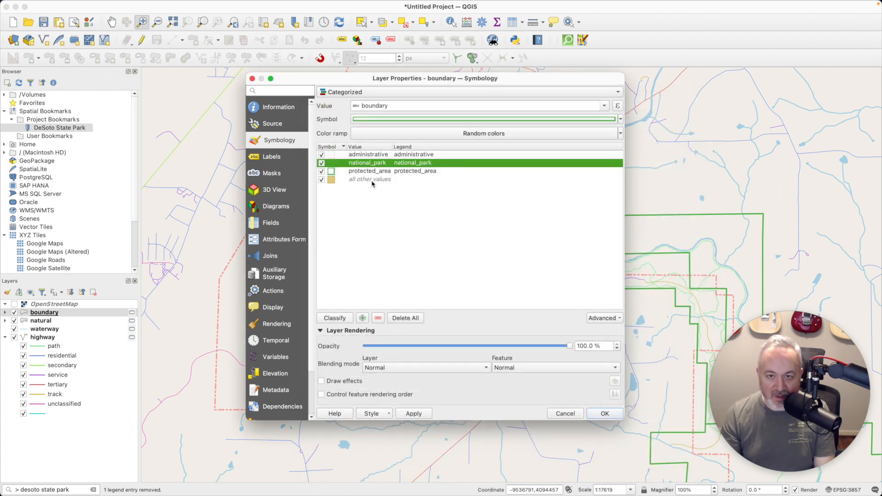
Set the protected_area outline's stroke width to 0.25 mm and apply the boundary changes
click(360, 171)
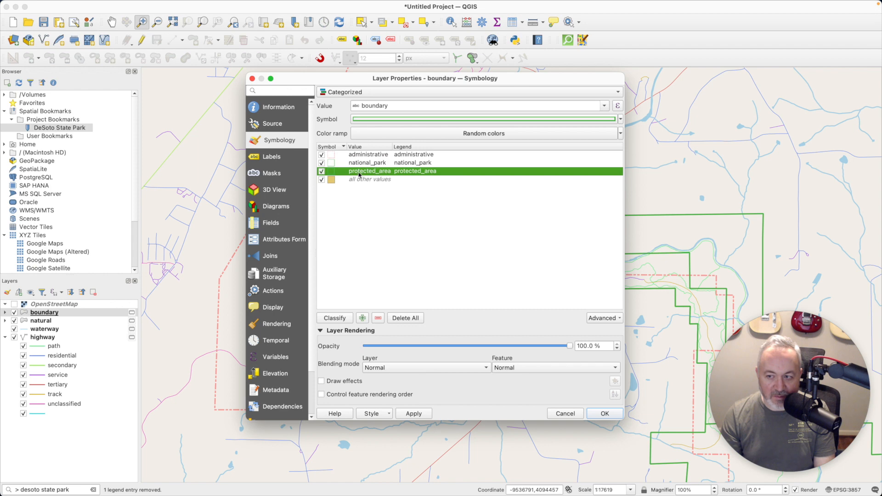
double_click(332, 171)
click(421, 132)
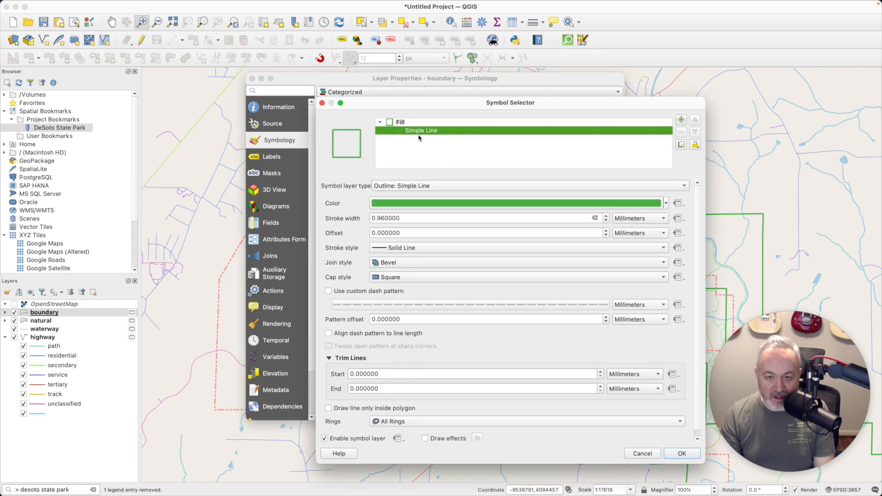
click(413, 219)
double_click(412, 219)
text(0.25)
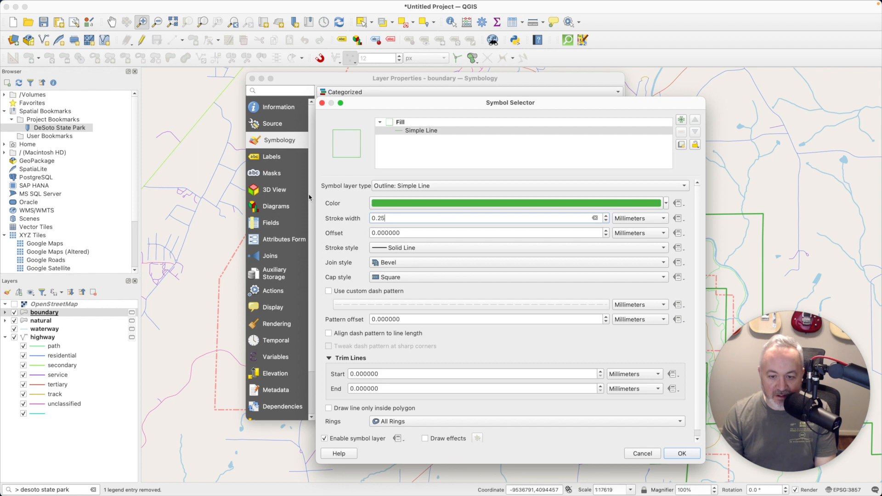
click(678, 452)
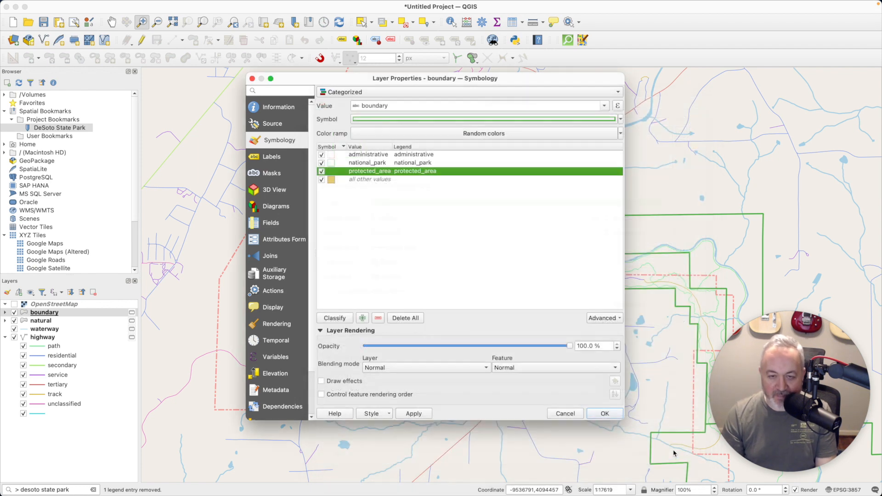
click(611, 412)
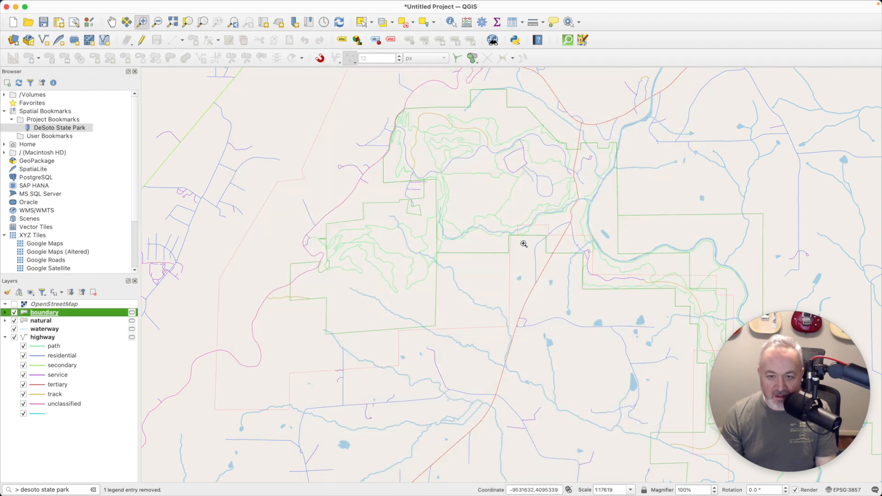
Turn the OpenStreetMap basemap back on after comparing the roads without it, and open the highway layer's symbology
click(18, 305)
click(14, 304)
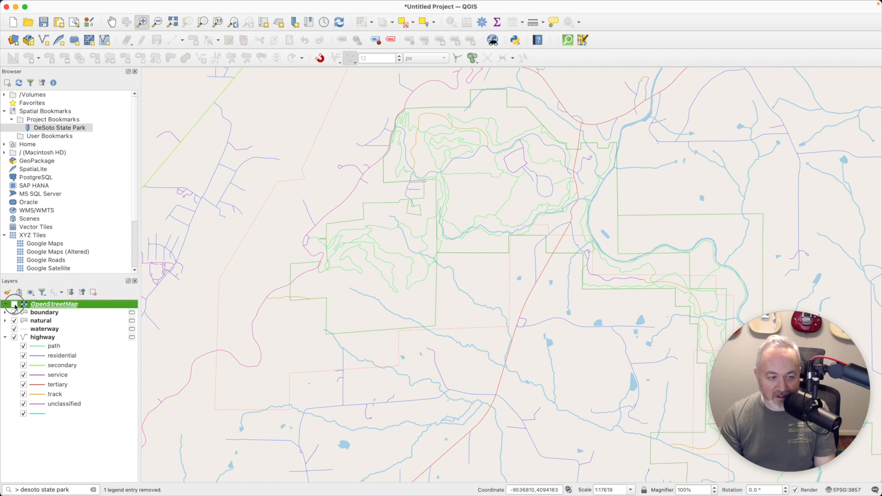
click(14, 305)
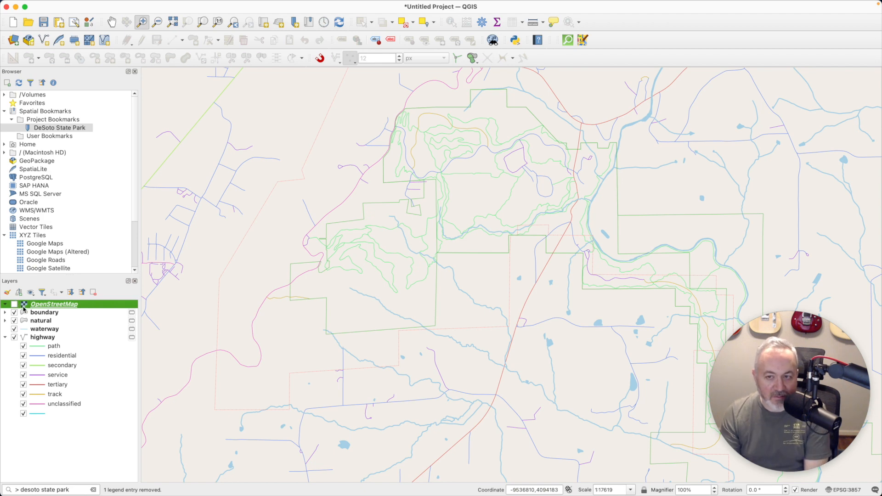
click(15, 304)
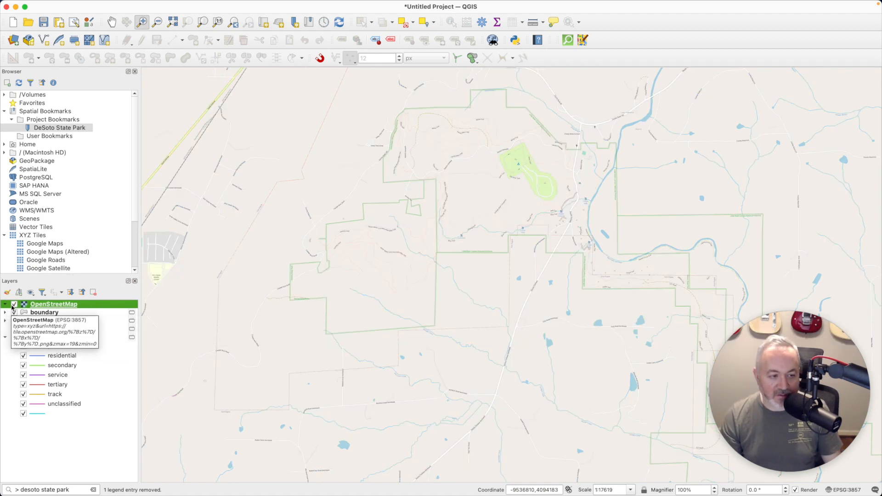
click(14, 304)
click(15, 304)
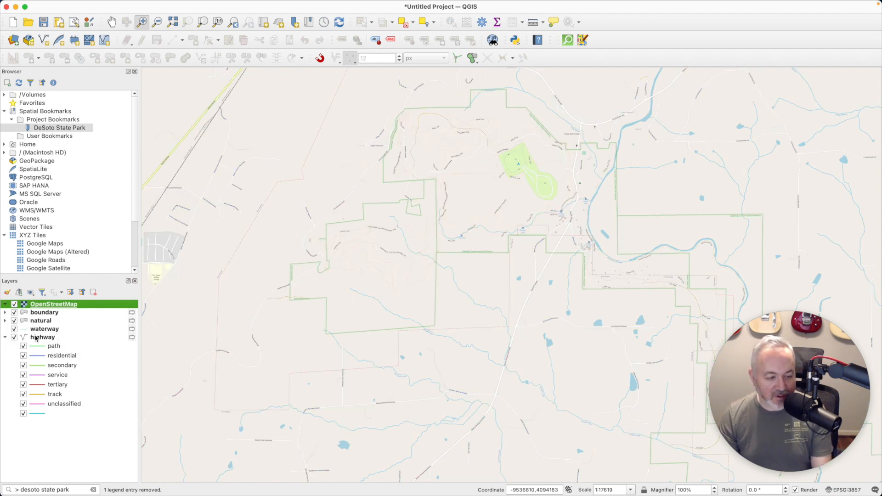
double_click(37, 338)
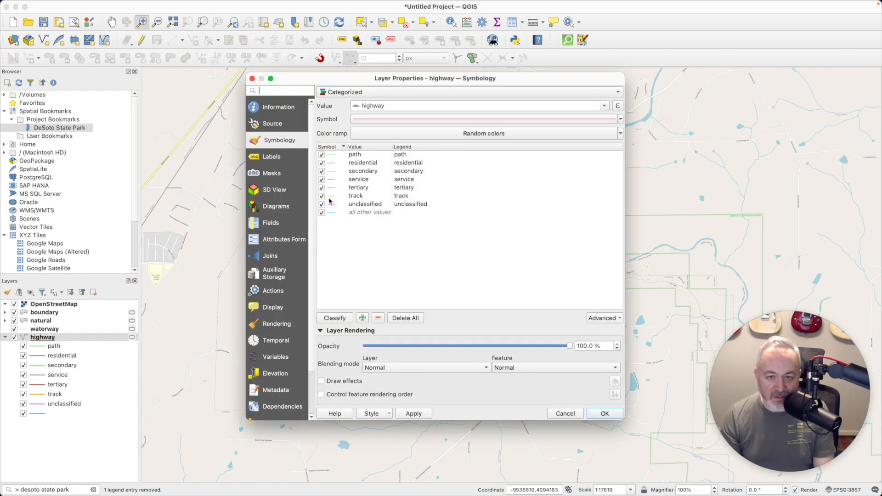
Give the residential and secondary highway categories the topo road symbol
double_click(330, 164)
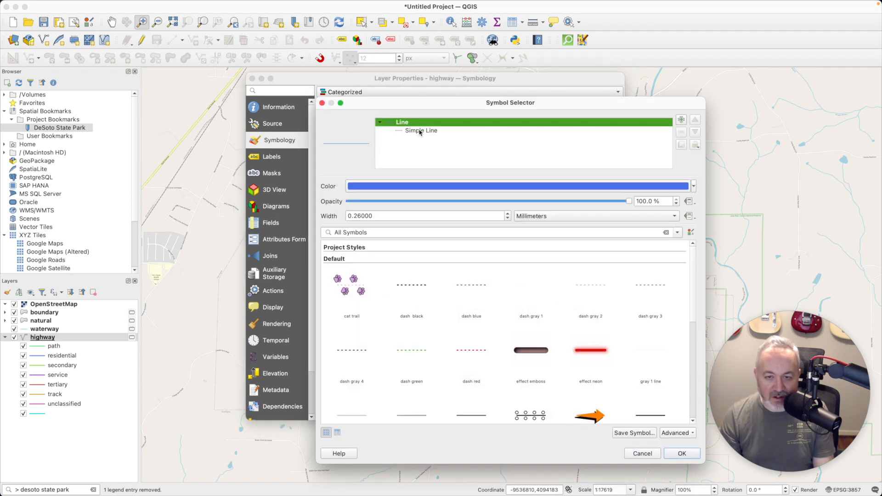
scroll(532, 290, down, 10)
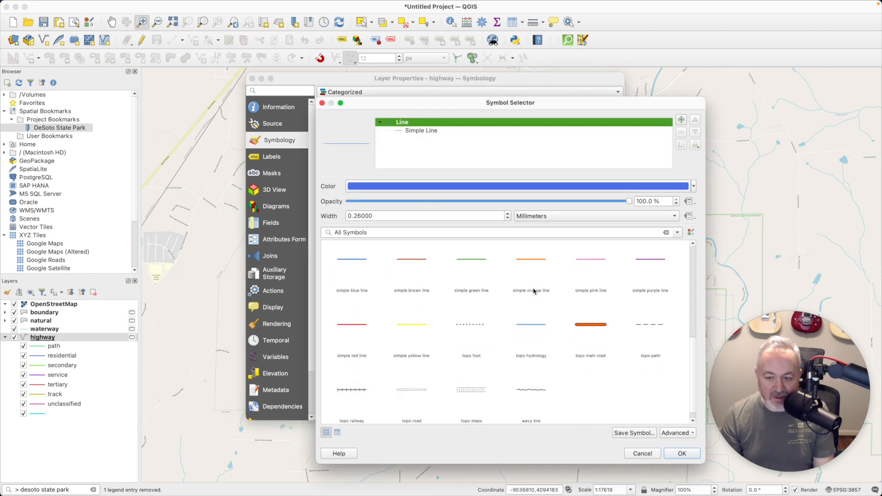
click(415, 390)
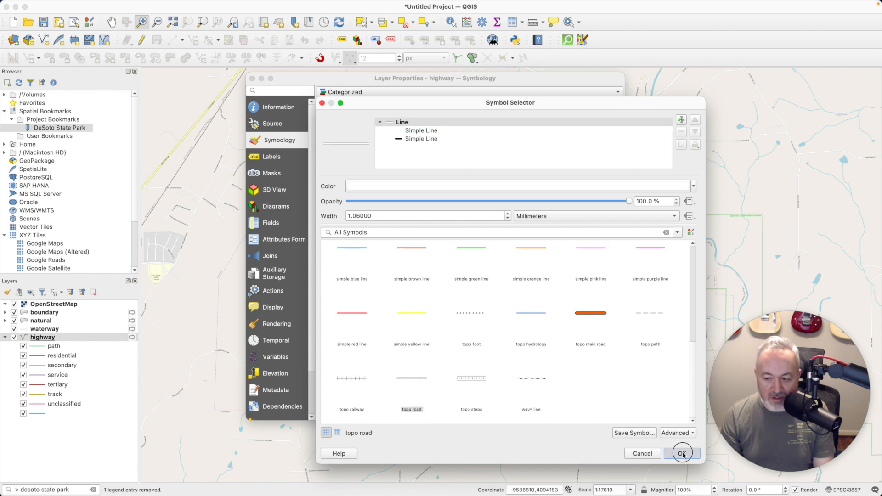
click(682, 453)
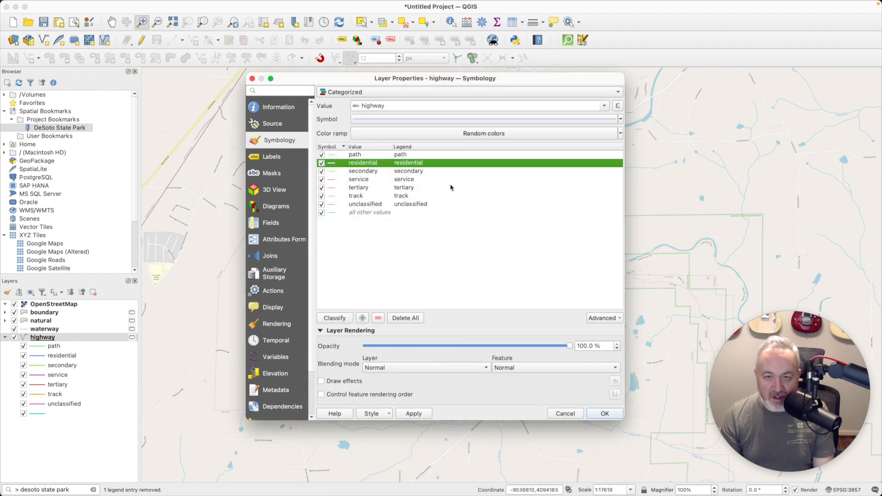
double_click(332, 171)
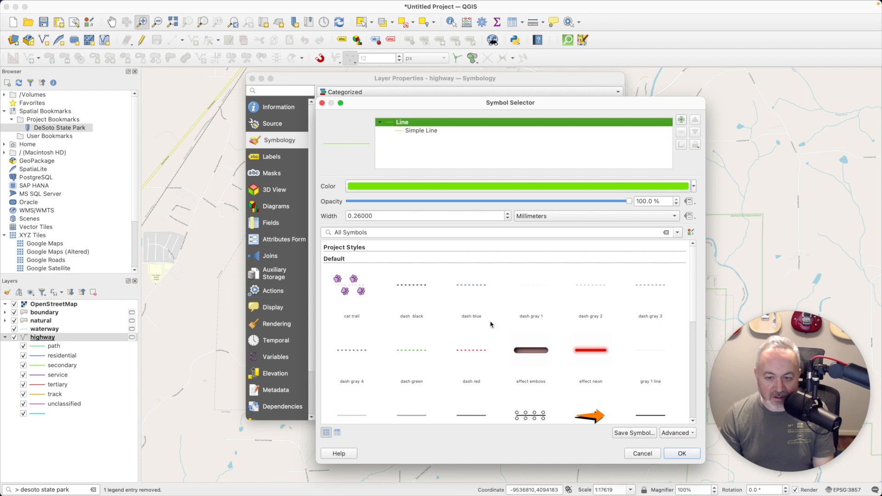
scroll(508, 338, down, 10)
scroll(509, 337, down, 3)
click(428, 375)
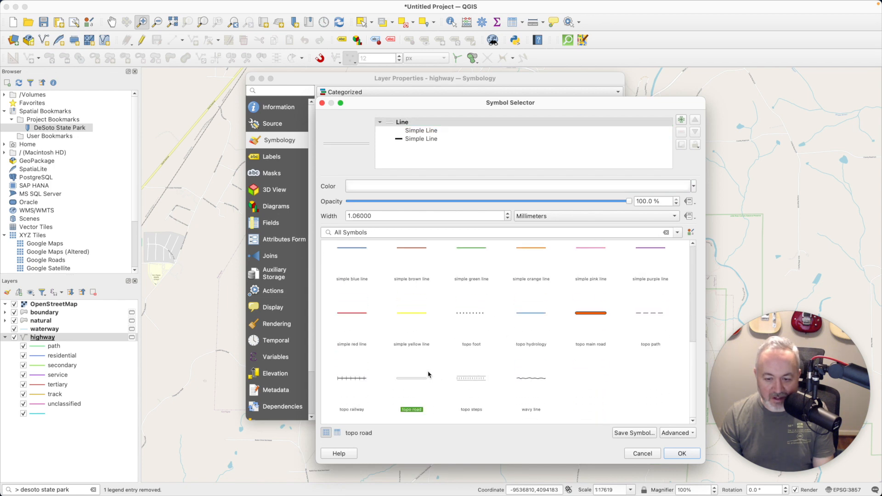
click(691, 454)
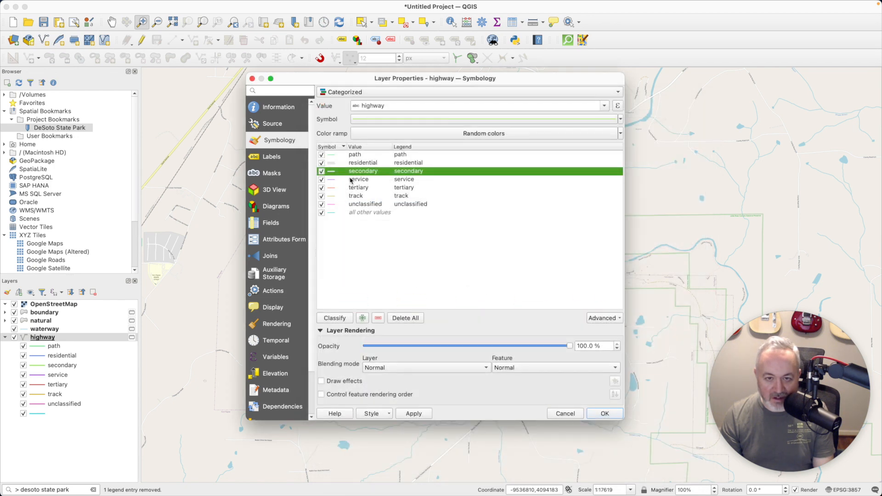
Give the service and tertiary highway categories the topo road symbol
double_click(331, 179)
scroll(427, 298, down, 10)
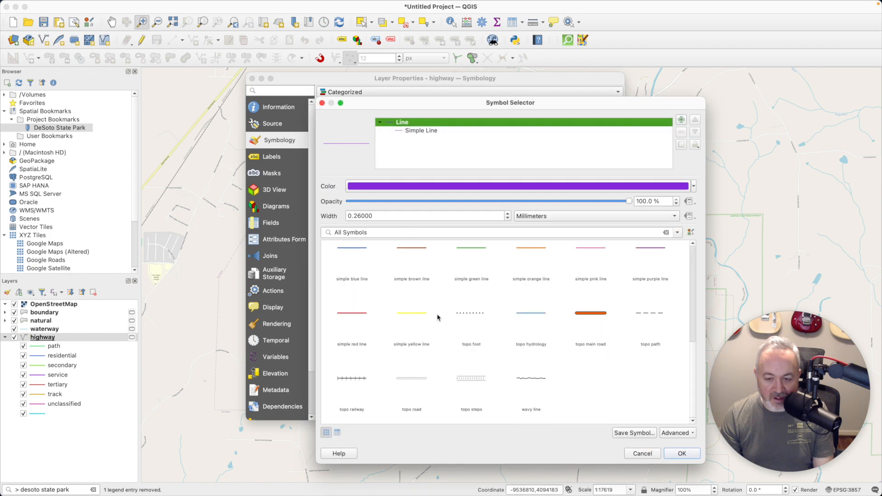
click(415, 379)
click(682, 453)
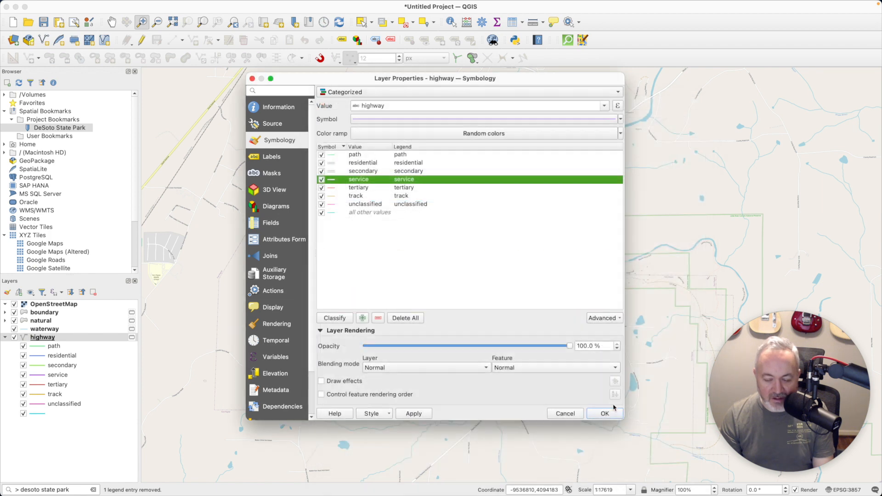
double_click(338, 188)
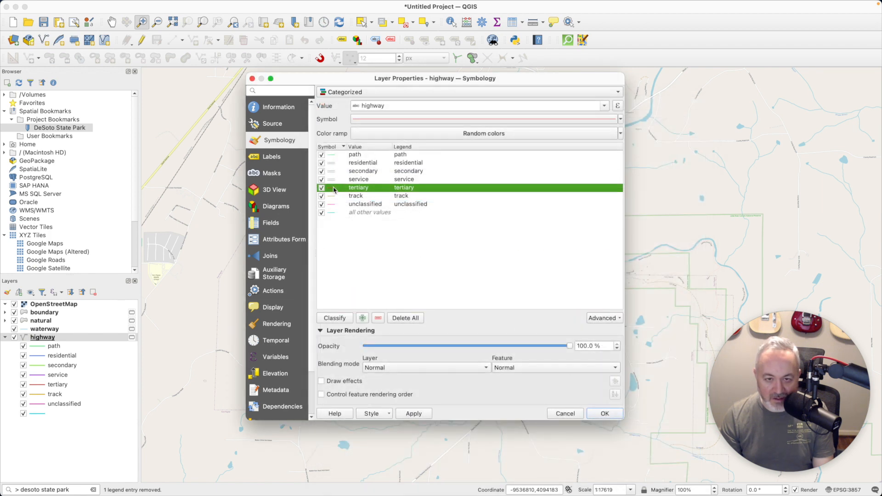
scroll(422, 279, down, 10)
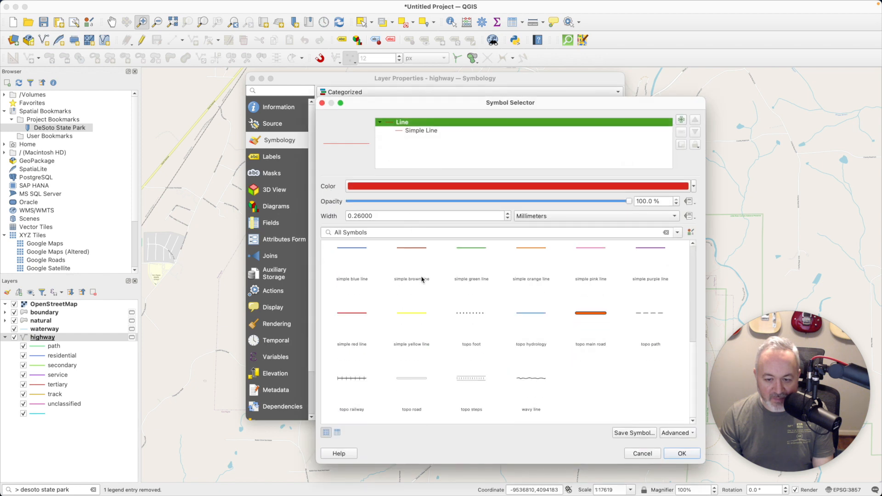
click(422, 386)
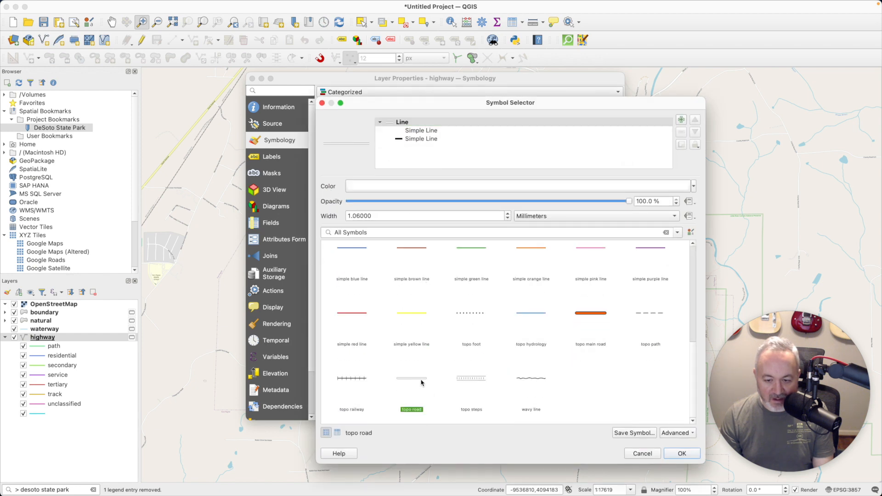
click(682, 453)
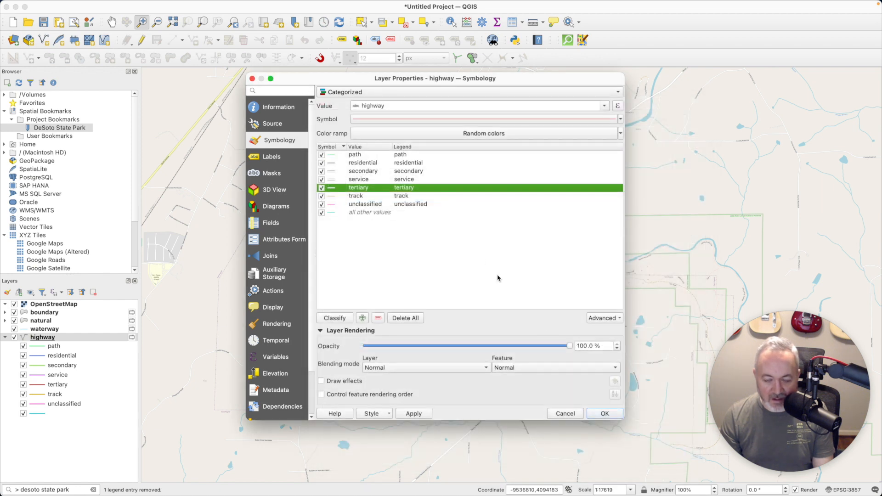
Give paths and tracks the topo path symbol and apply the highway styling
click(332, 156)
double_click(331, 156)
scroll(625, 373, down, 5)
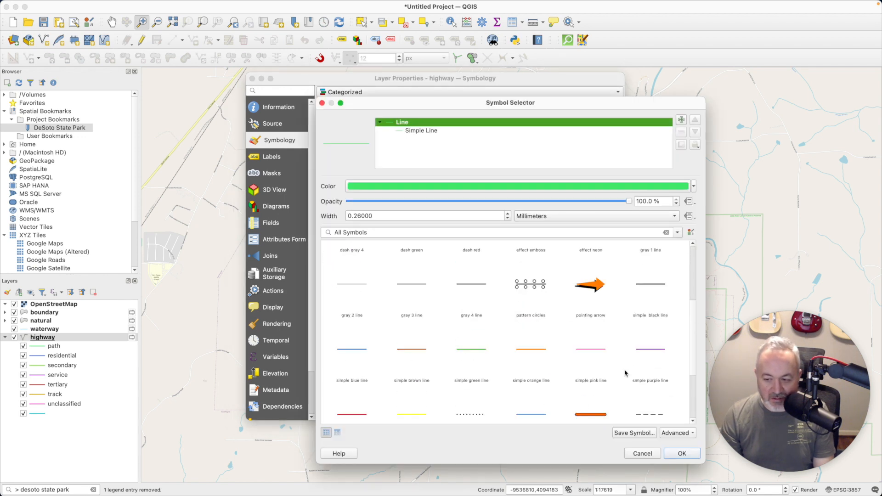
scroll(641, 308, down, 3)
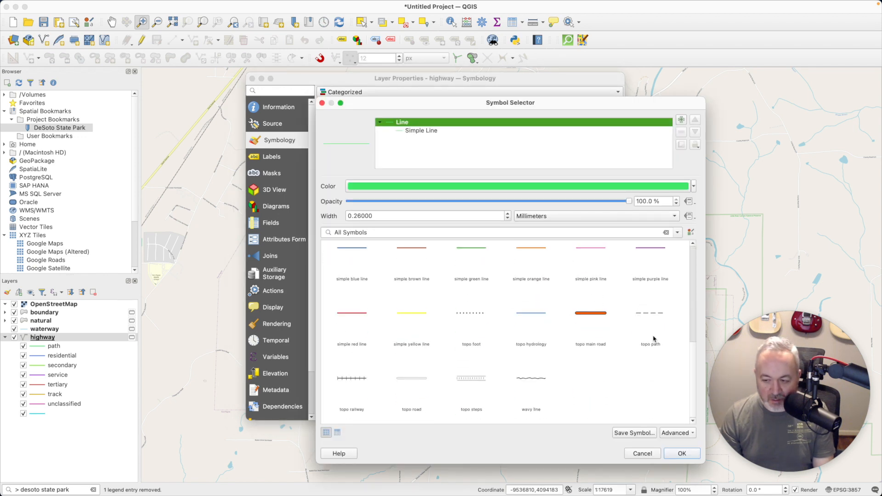
click(650, 317)
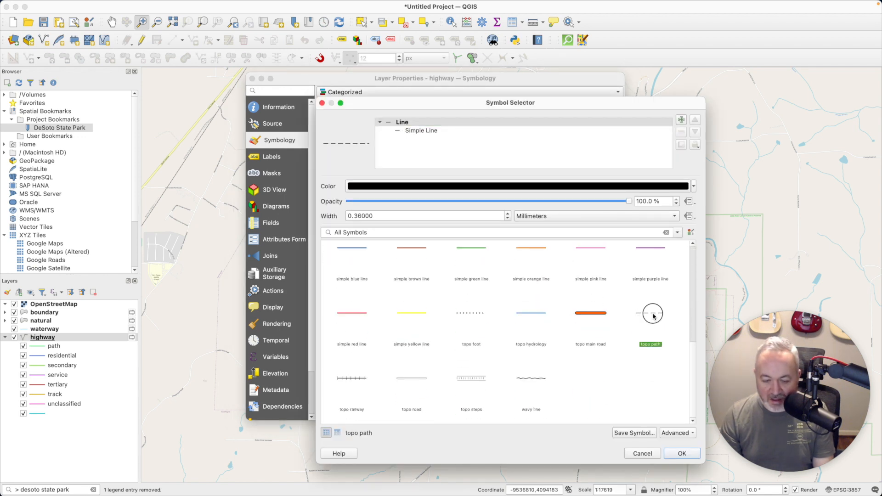
click(689, 454)
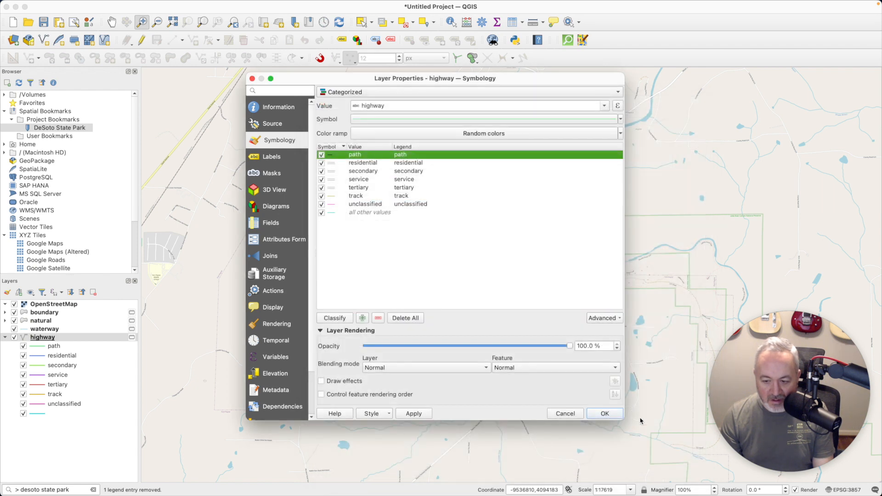
double_click(332, 196)
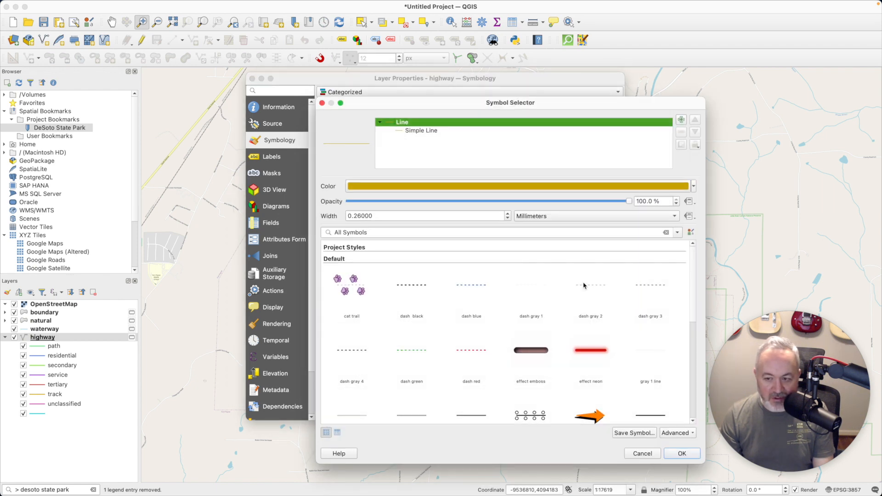
scroll(613, 361, down, 5)
click(647, 364)
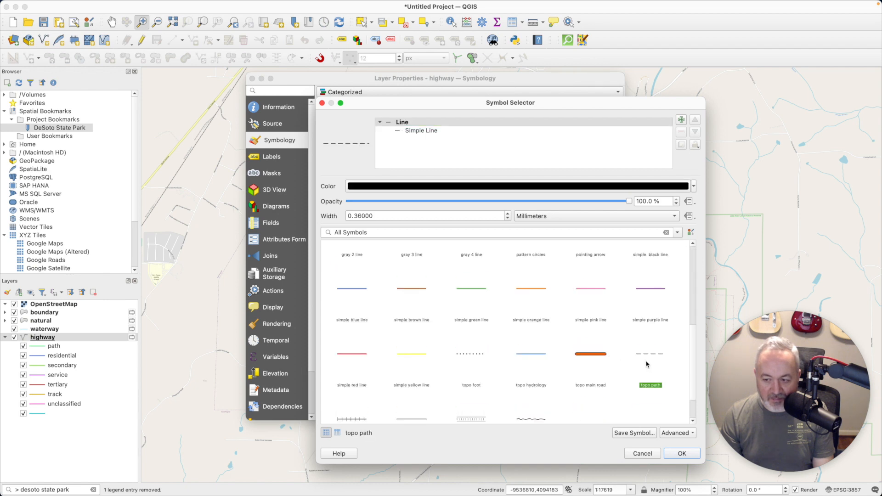
click(680, 454)
click(605, 414)
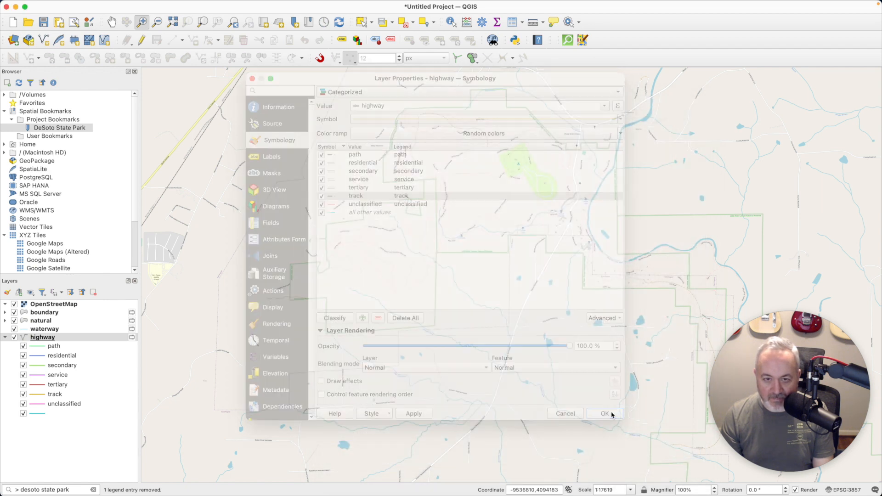
Compare the dashed trails with the basemap on and off, leaving OpenStreetMap hidden
click(14, 304)
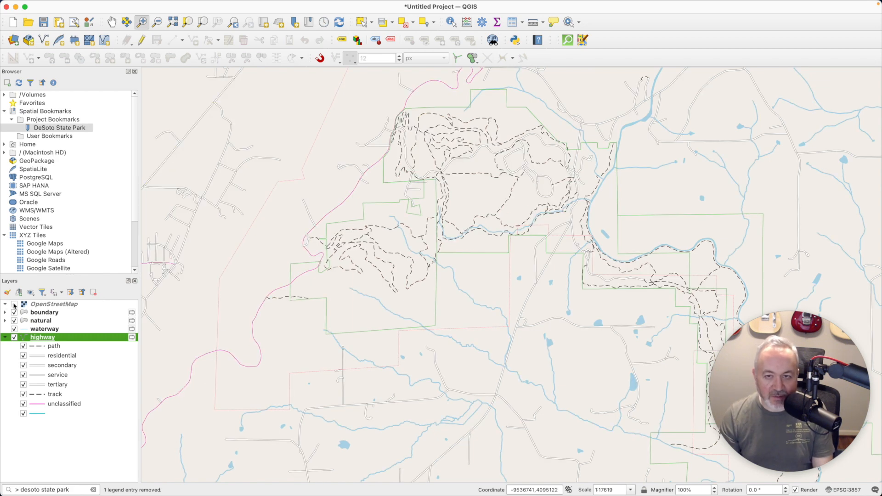
click(14, 304)
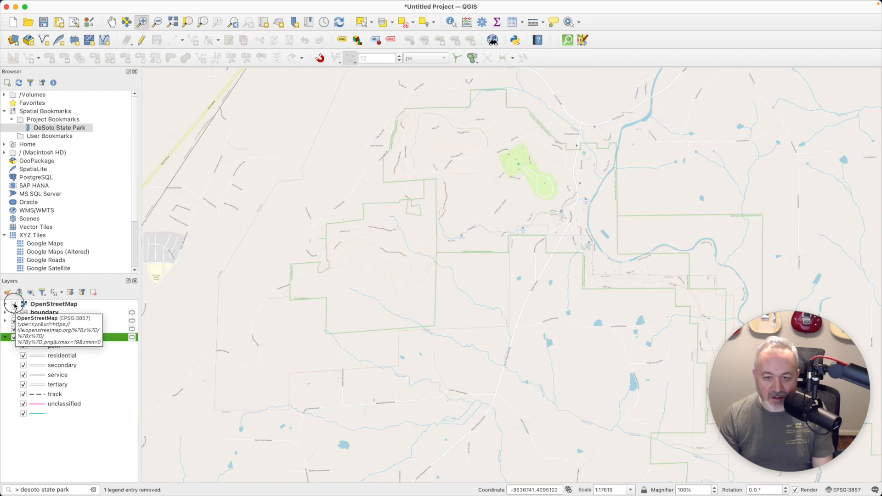
click(14, 305)
click(13, 304)
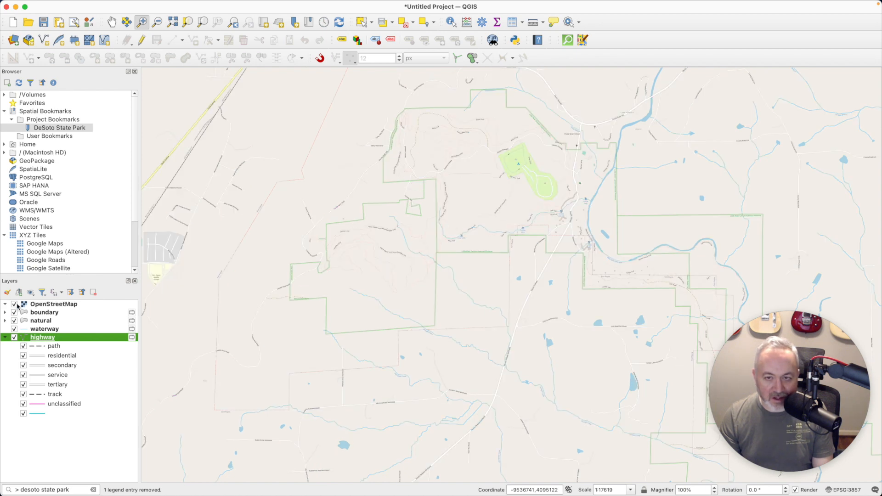
click(15, 305)
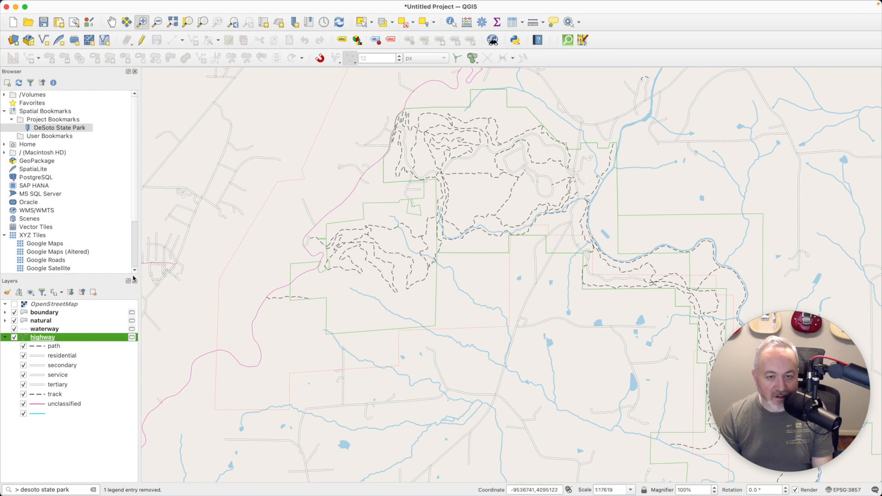
Recolour the highway path symbol light orange
double_click(53, 340)
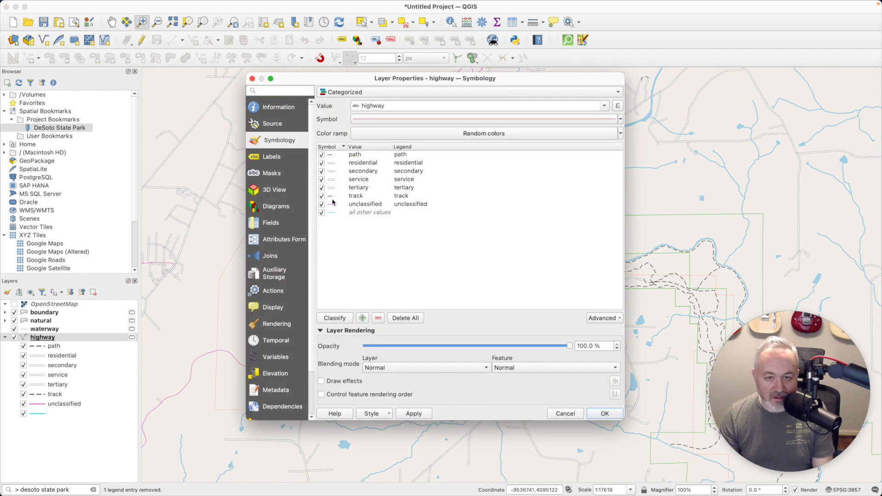
double_click(333, 156)
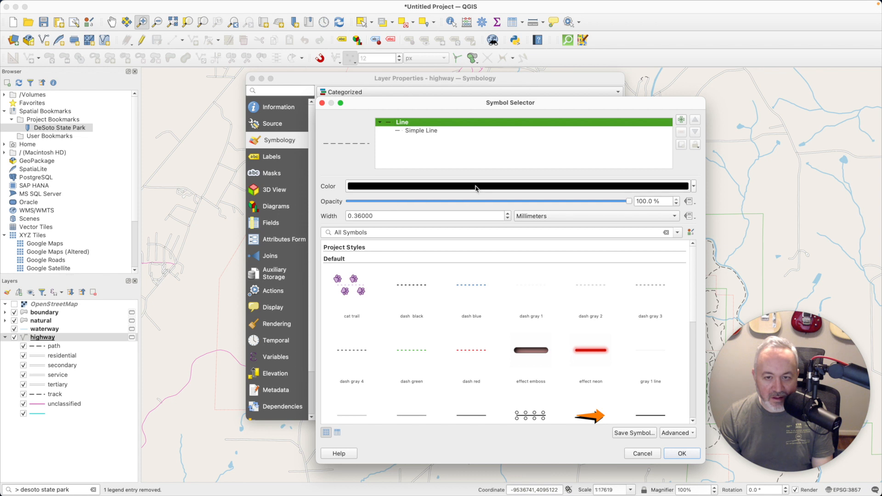
click(475, 188)
scroll(361, 253, down, 3)
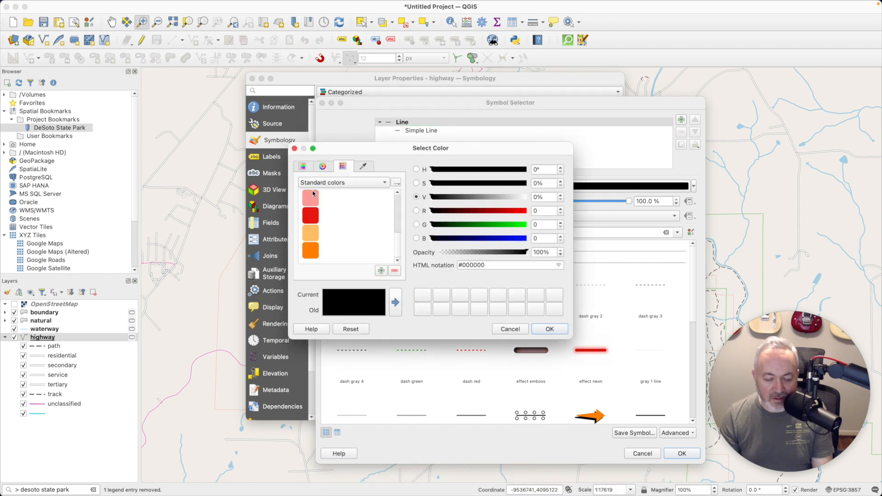
click(312, 239)
click(549, 329)
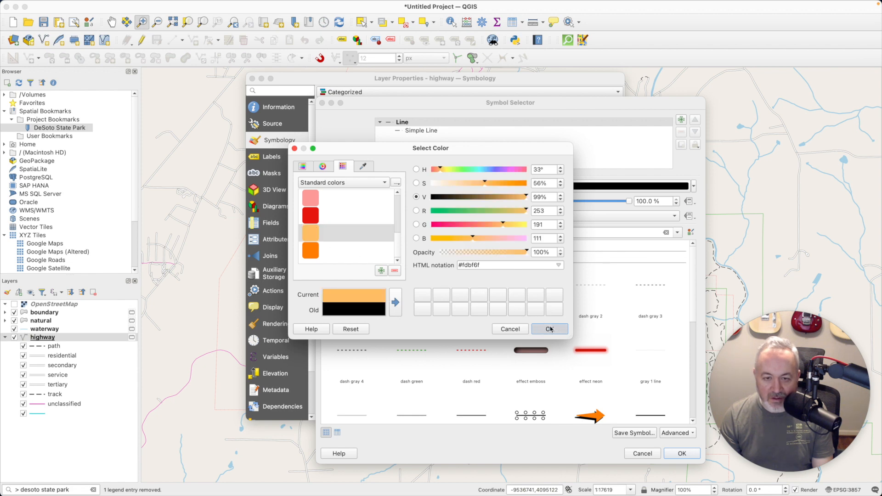
Replace the path's custom dash pattern with a dotted stroke and apply it to the map
click(429, 132)
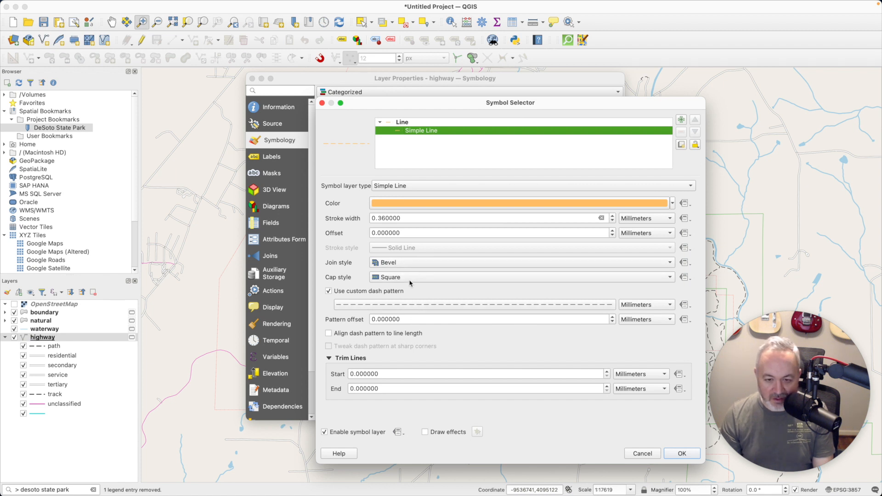
click(343, 294)
click(390, 248)
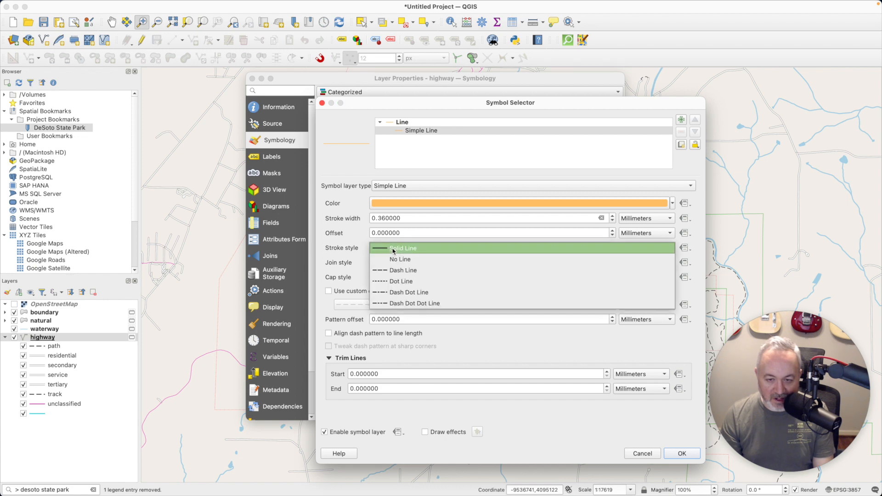
click(399, 282)
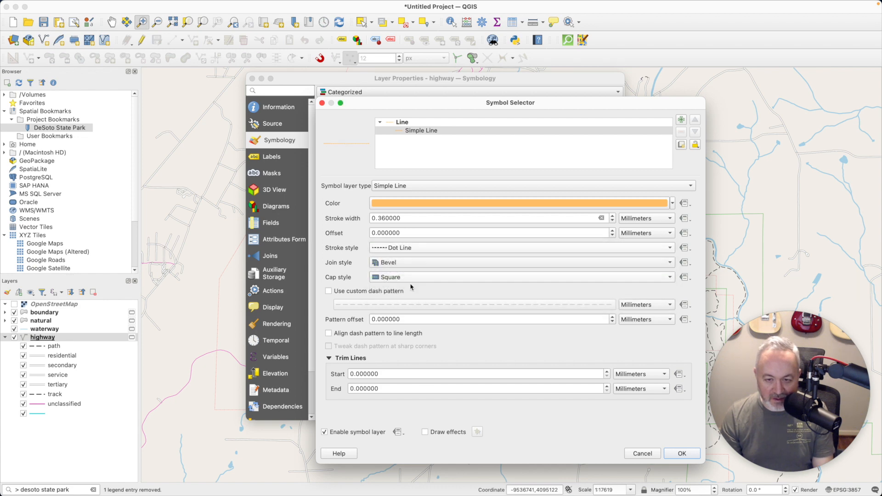
click(682, 453)
click(608, 416)
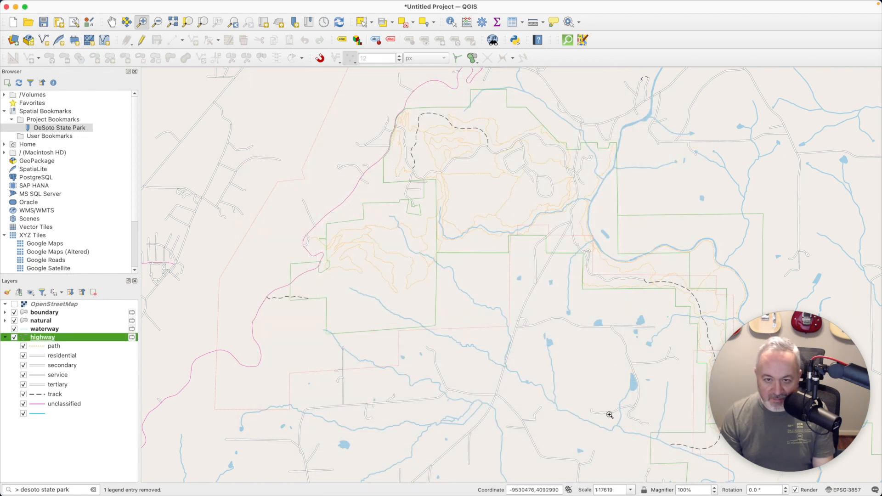
Turn the OpenStreetMap basemap back on and open the highway layer's Labels settings
click(14, 304)
click(14, 304)
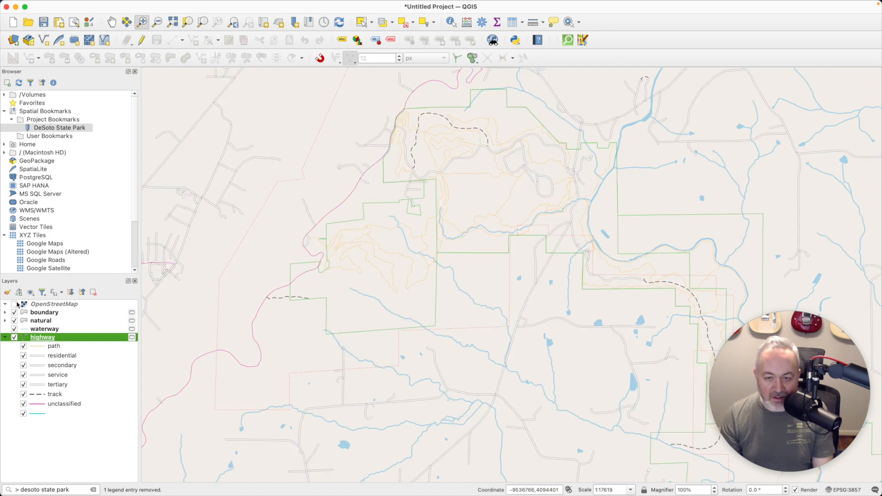
click(15, 304)
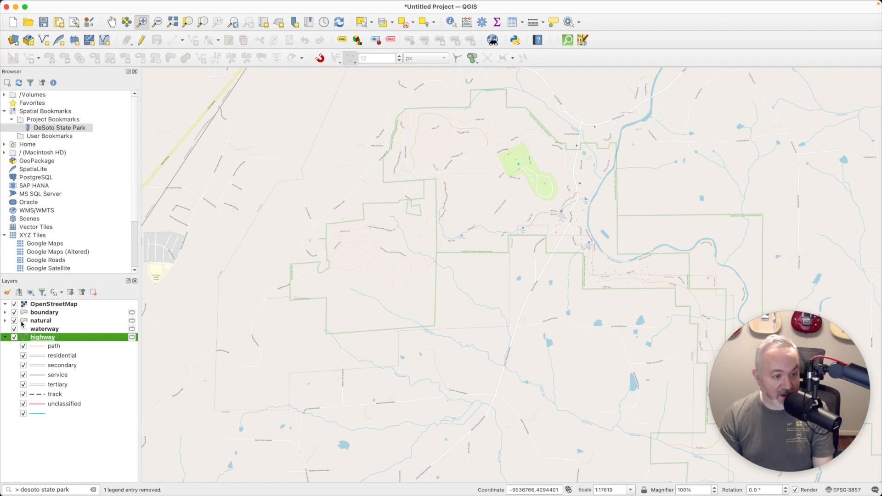
double_click(45, 341)
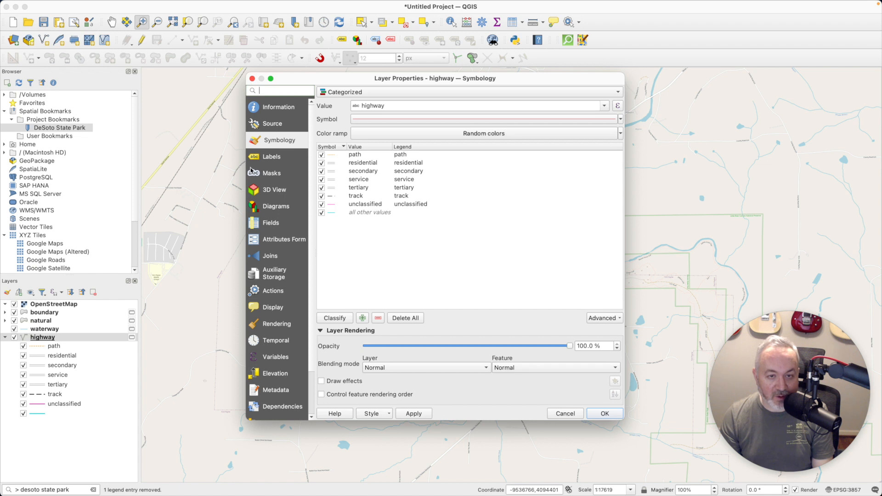
click(272, 158)
Turn on Single Labels for the highway layer using the name field at 8 pt, and apply
click(364, 93)
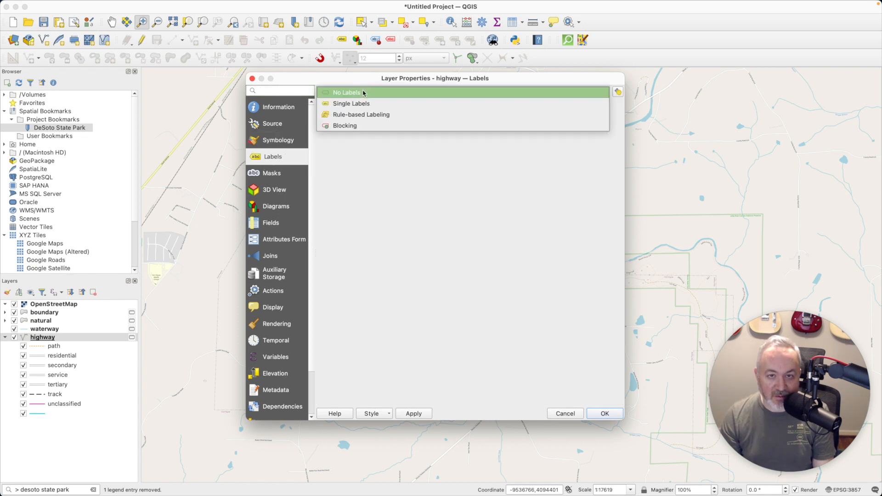
click(367, 103)
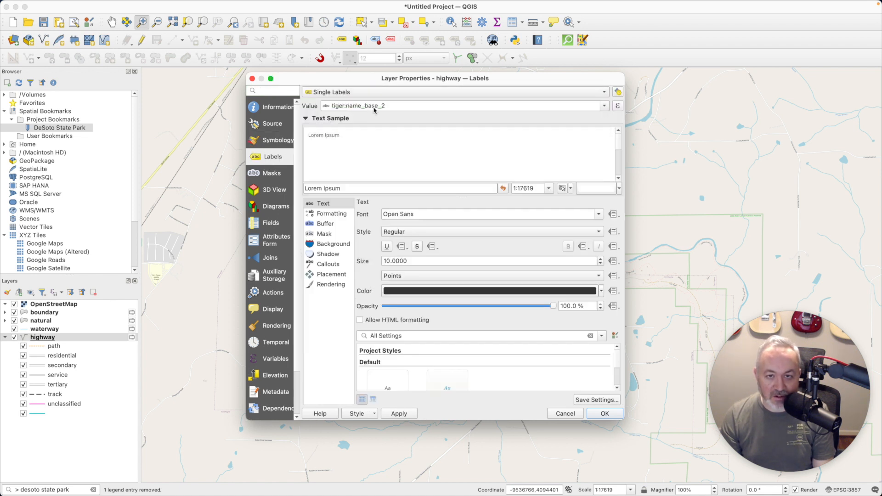
click(605, 107)
scroll(530, 164, up, 5)
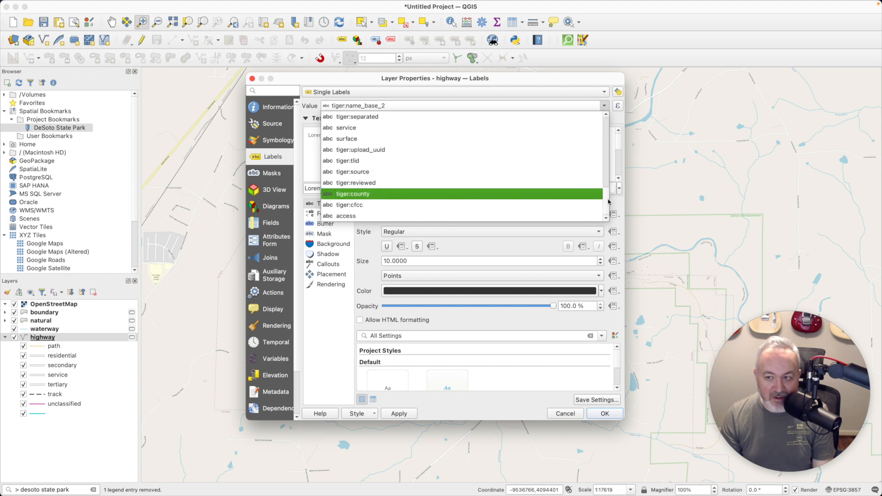
scroll(606, 202, up, 2)
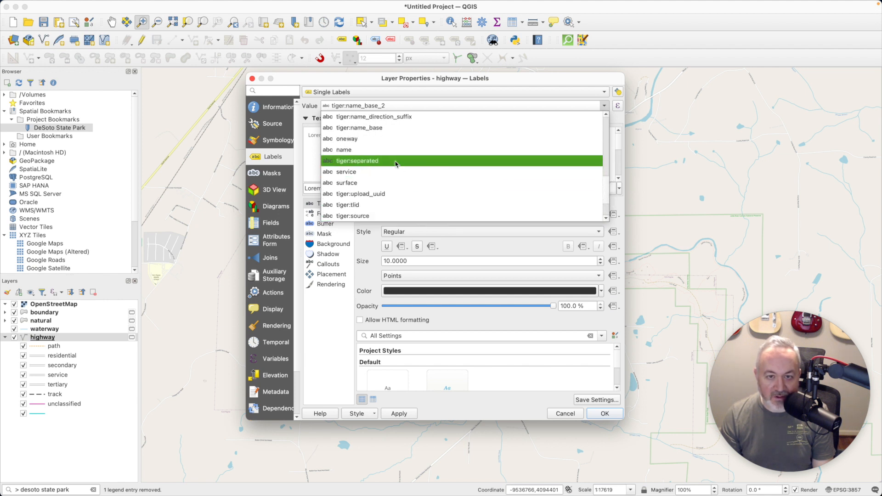
click(384, 151)
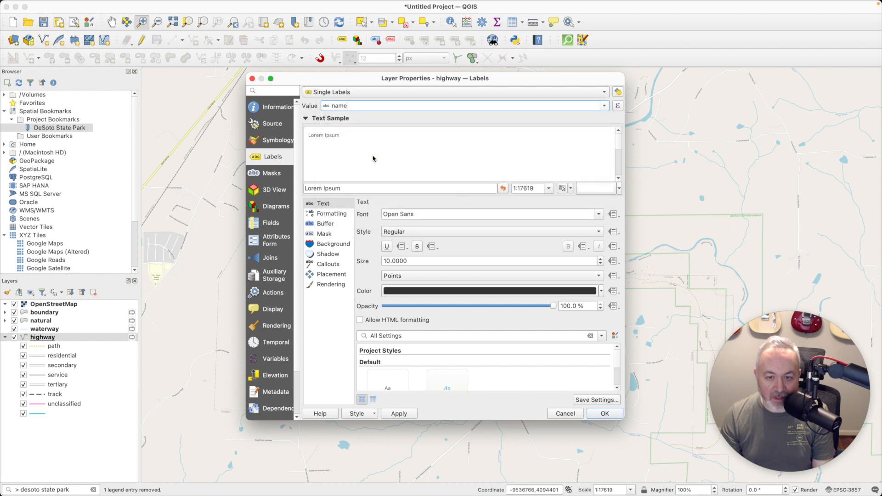
click(600, 264)
click(599, 264)
click(606, 413)
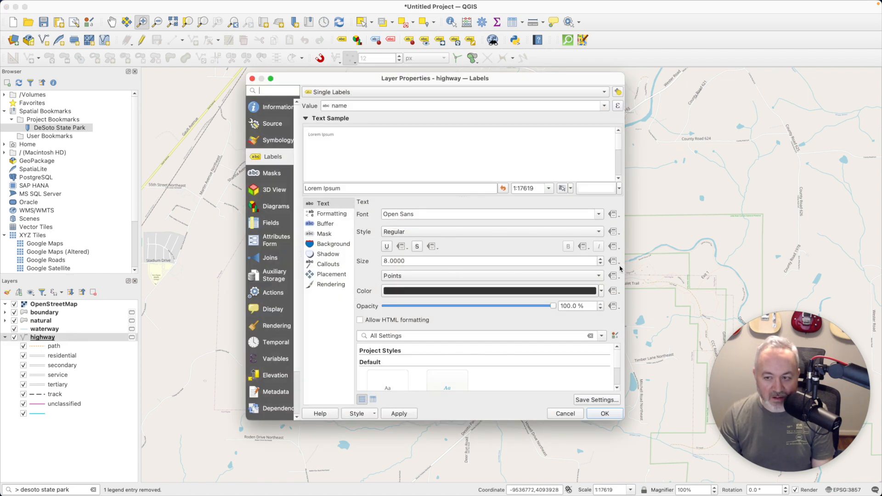
Shrink the road labels to 6 pt and check them with the basemap off and on
click(600, 264)
click(600, 263)
click(605, 414)
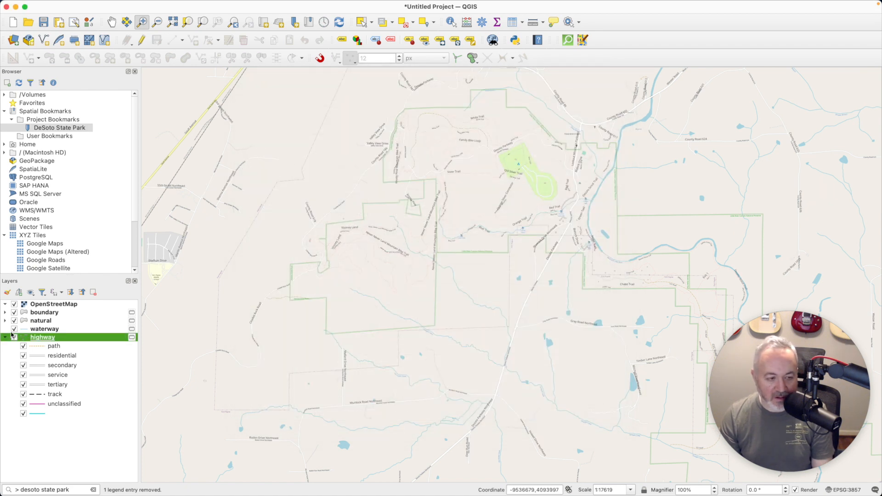
click(15, 305)
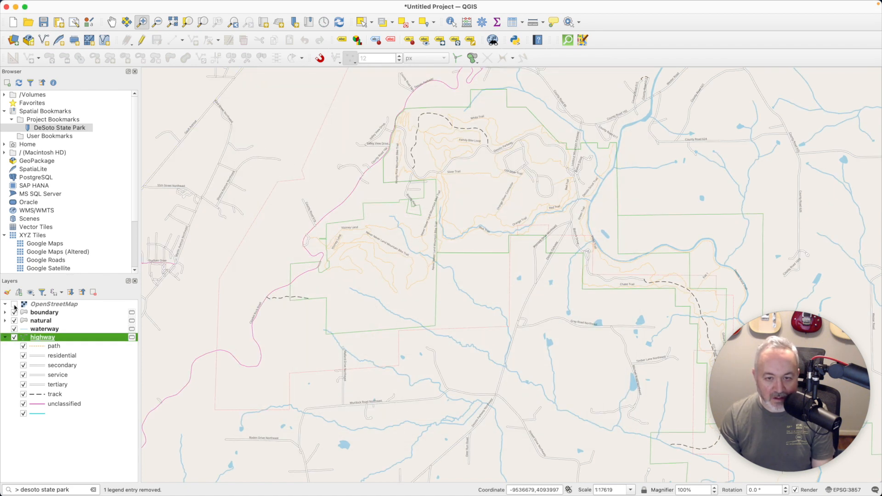
click(14, 305)
click(15, 305)
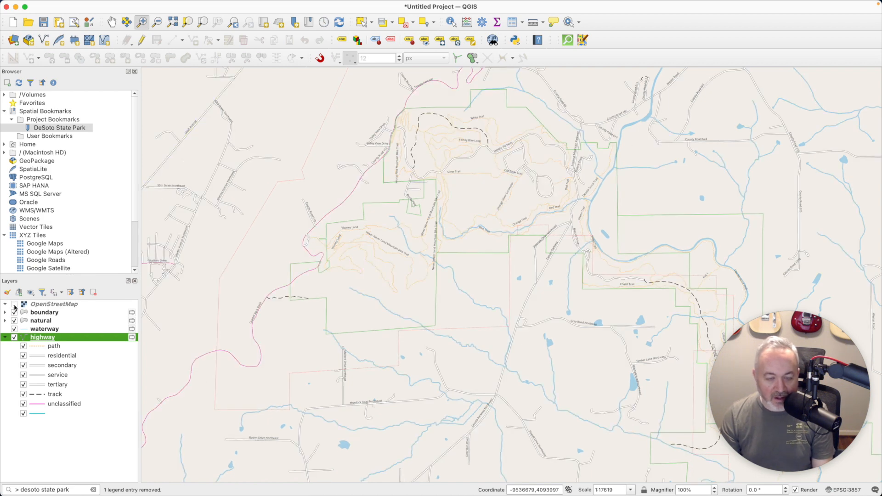
click(15, 305)
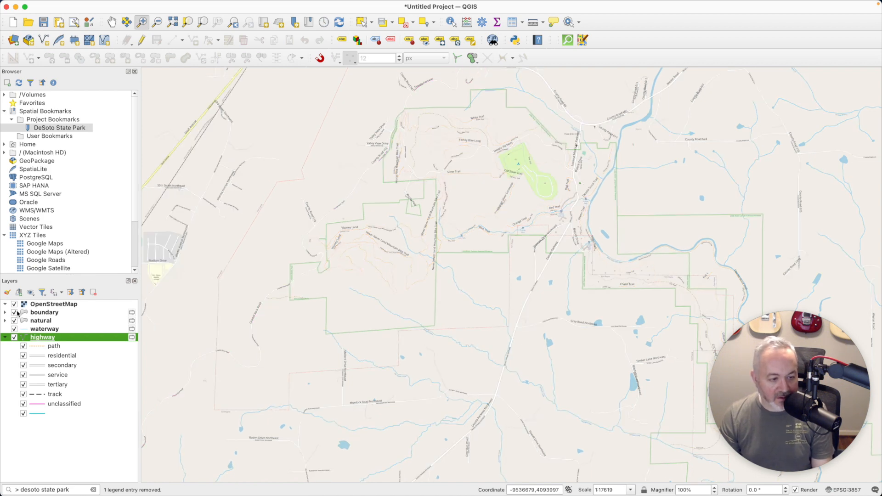
Set the highway label placement mode to Curved
double_click(43, 337)
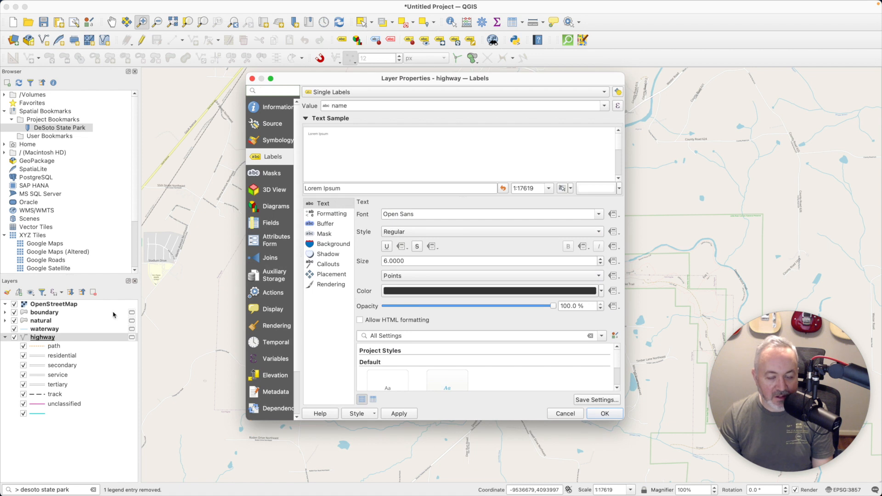
click(337, 275)
click(464, 247)
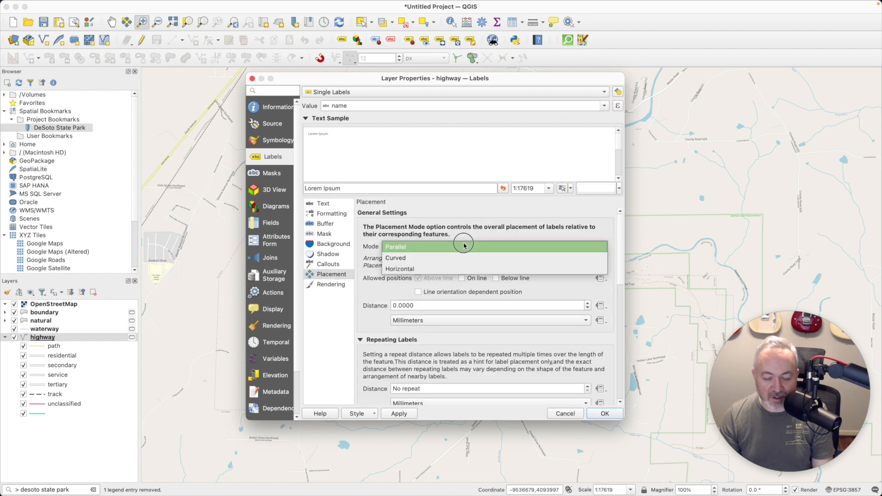
click(407, 258)
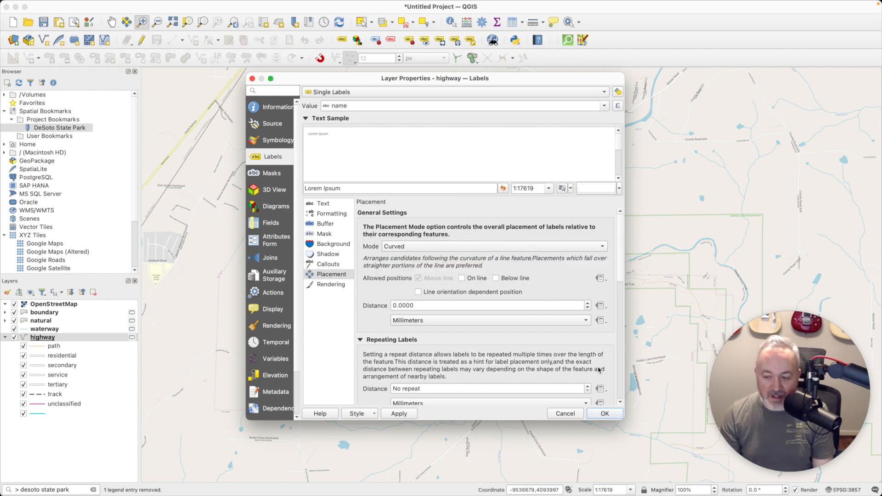
click(594, 414)
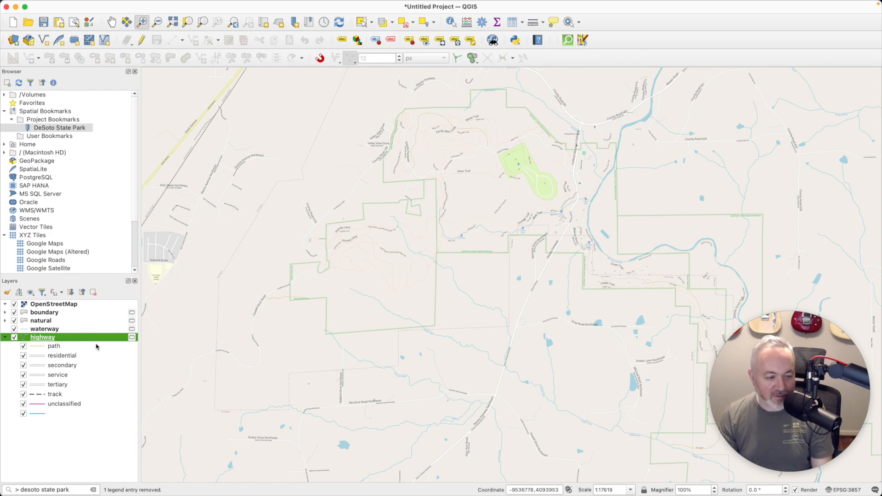
Place the curved road labels On line and hide the OpenStreetMap basemap
double_click(50, 339)
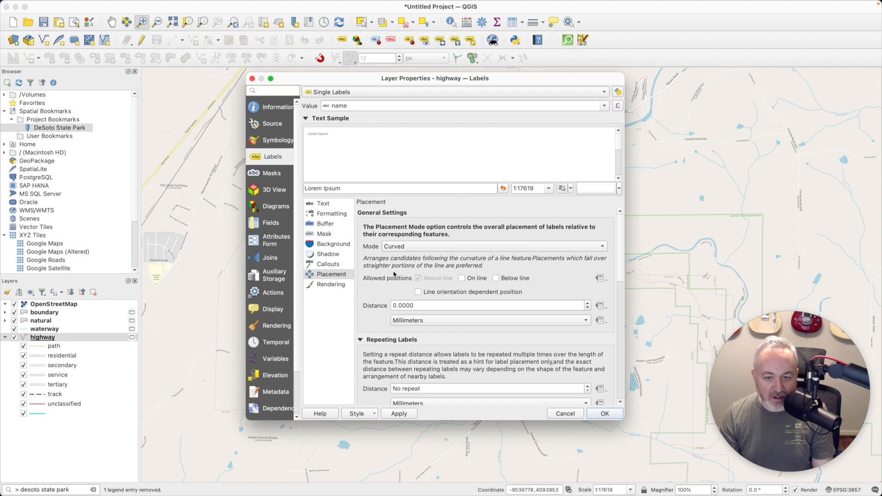
click(461, 277)
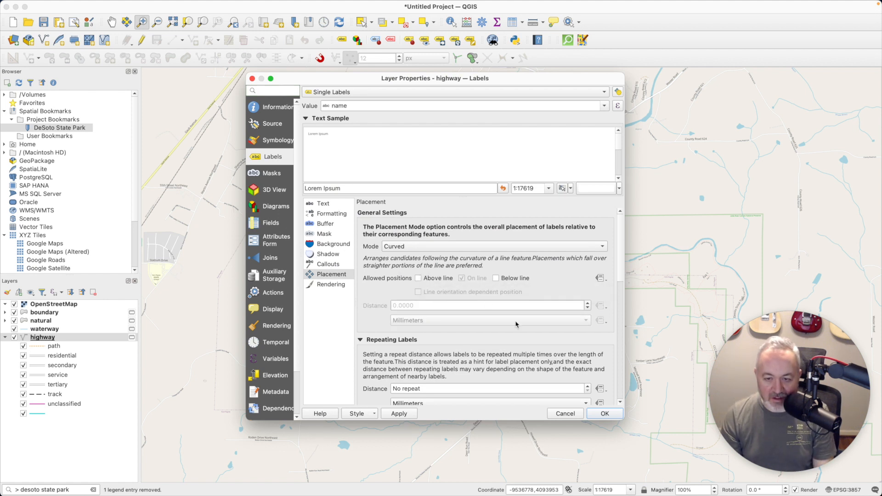
click(604, 414)
click(14, 304)
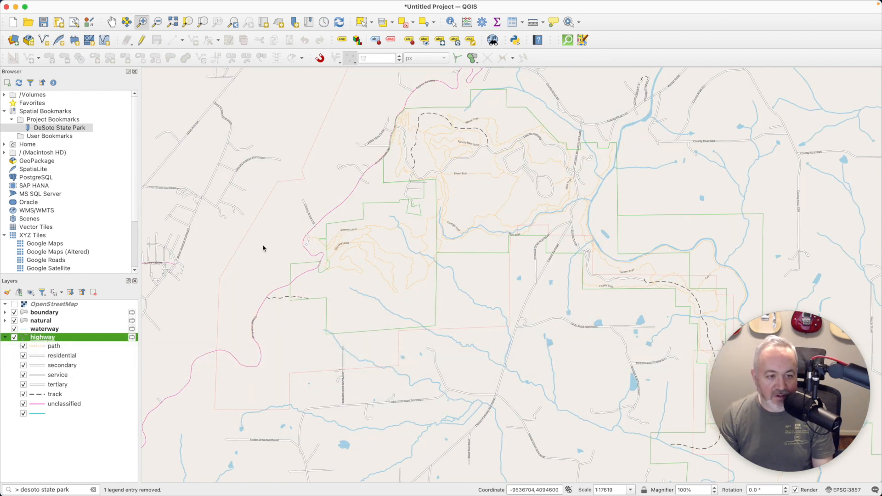
Give the unclassified highway category the topo road symbol and apply it
double_click(45, 336)
click(278, 140)
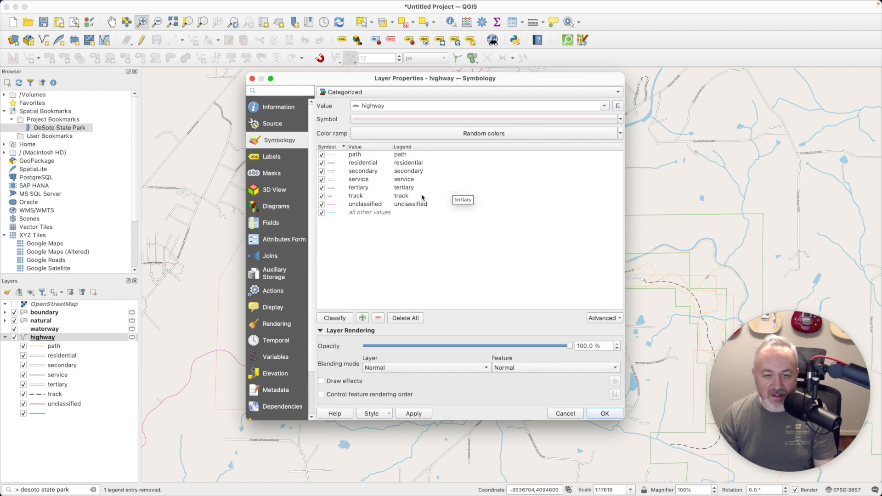
double_click(332, 206)
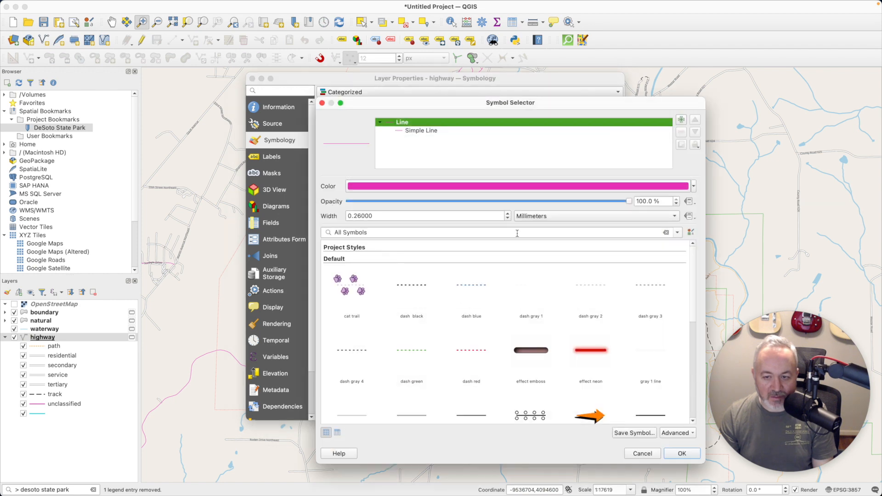
scroll(563, 348, down, 10)
click(429, 380)
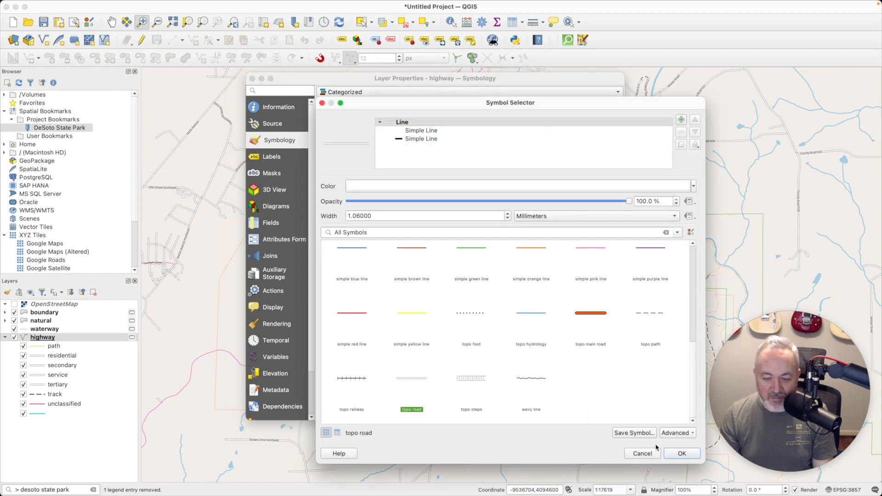
click(679, 453)
click(604, 414)
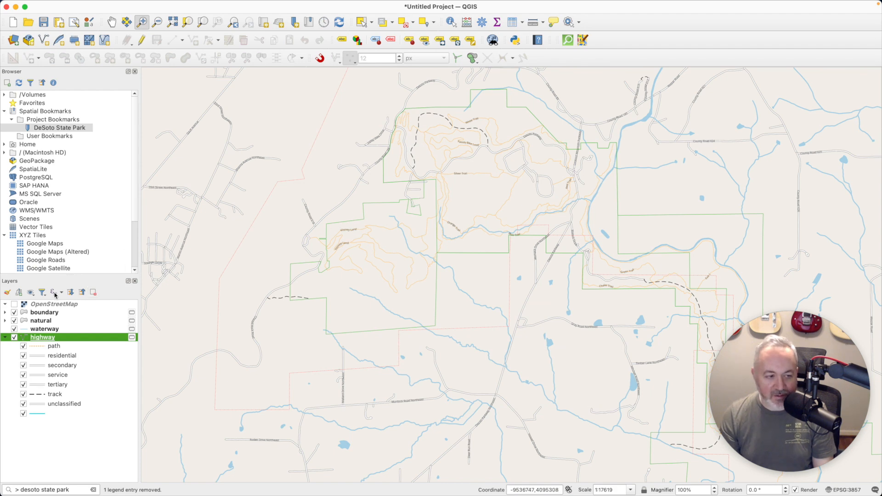
Toggle the OpenStreetMap basemap on and off repeatedly to compare the styled roads with and without it
click(15, 304)
click(14, 304)
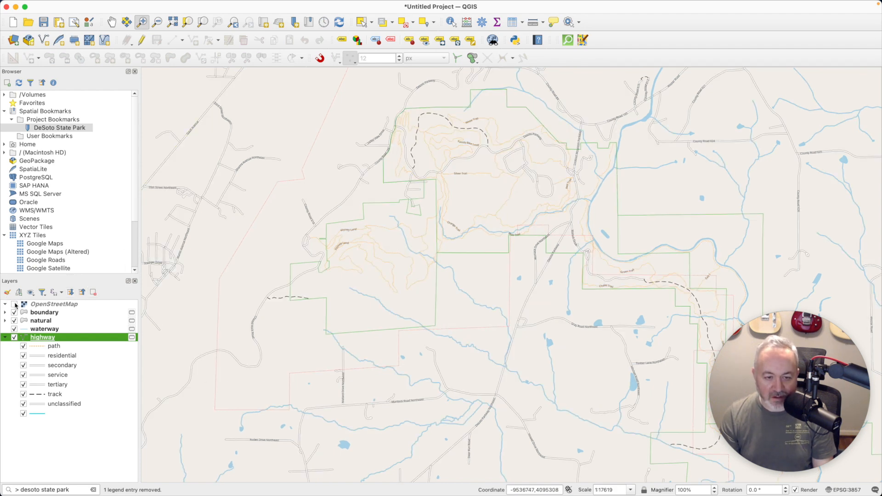
click(15, 304)
click(15, 304)
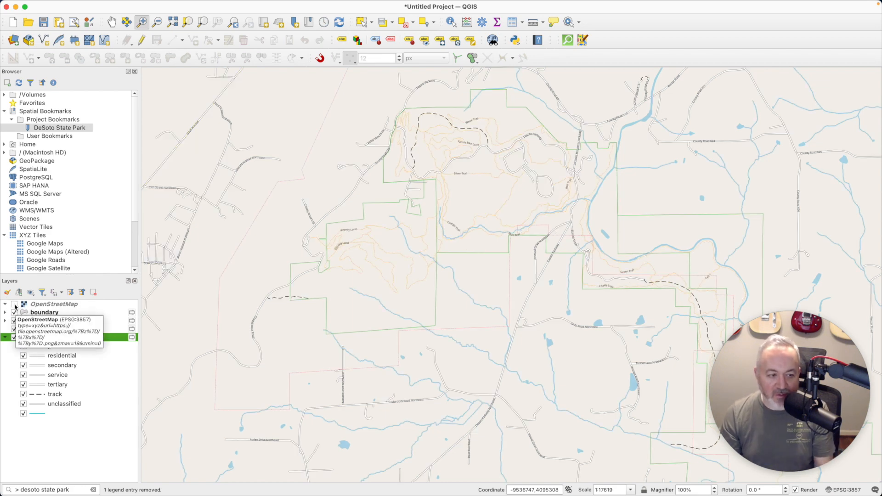
click(15, 304)
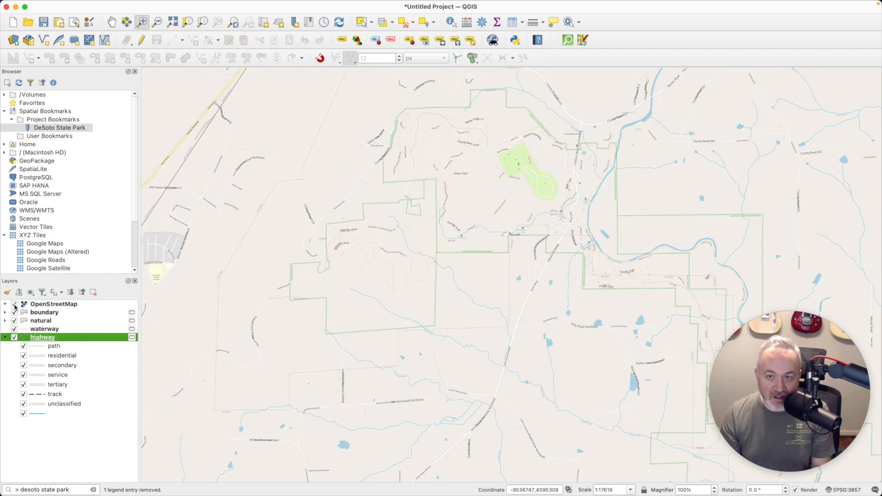
click(14, 304)
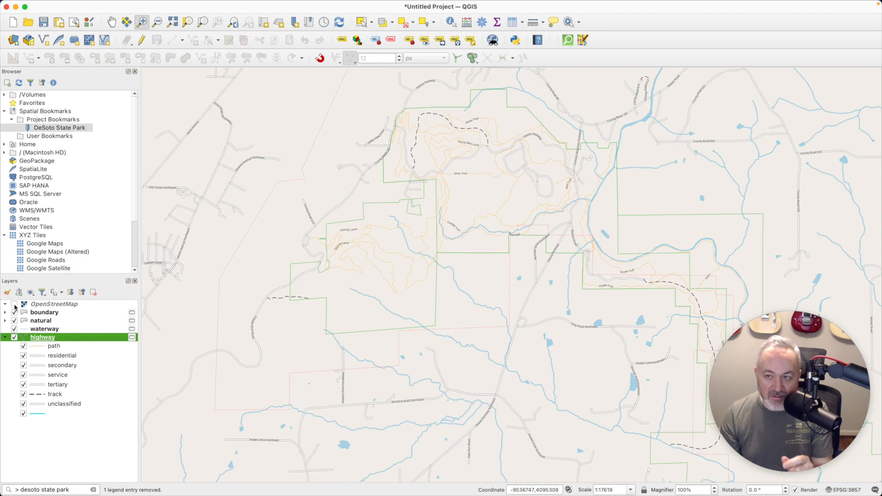
click(14, 304)
click(15, 305)
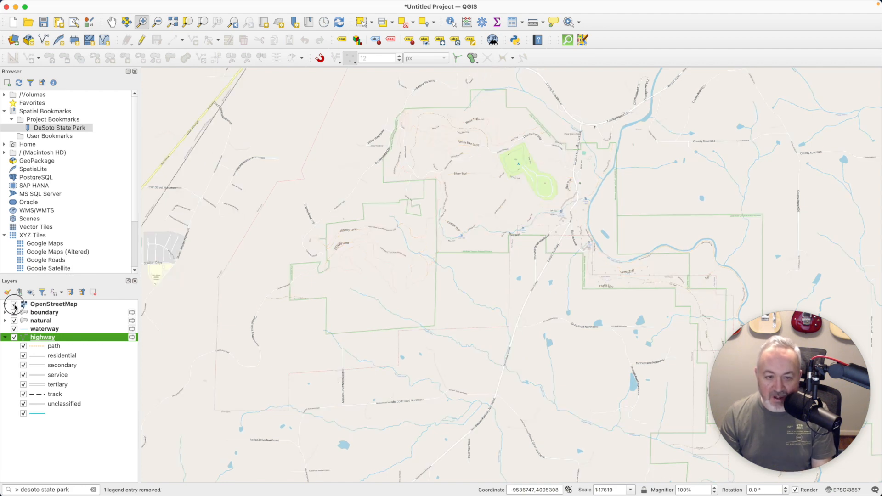